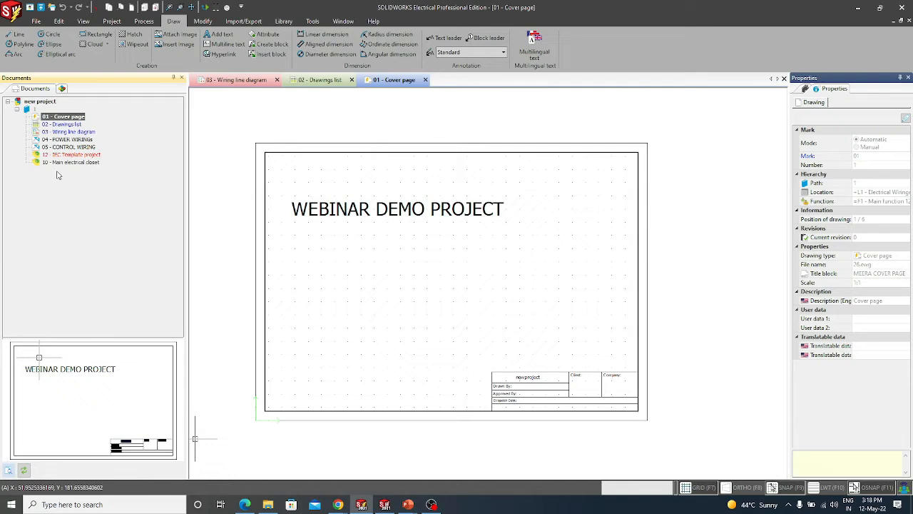
Step: Open the 03 - Wiring line diagram drawing and examine its components and the cable connections between them
double_click(49, 134)
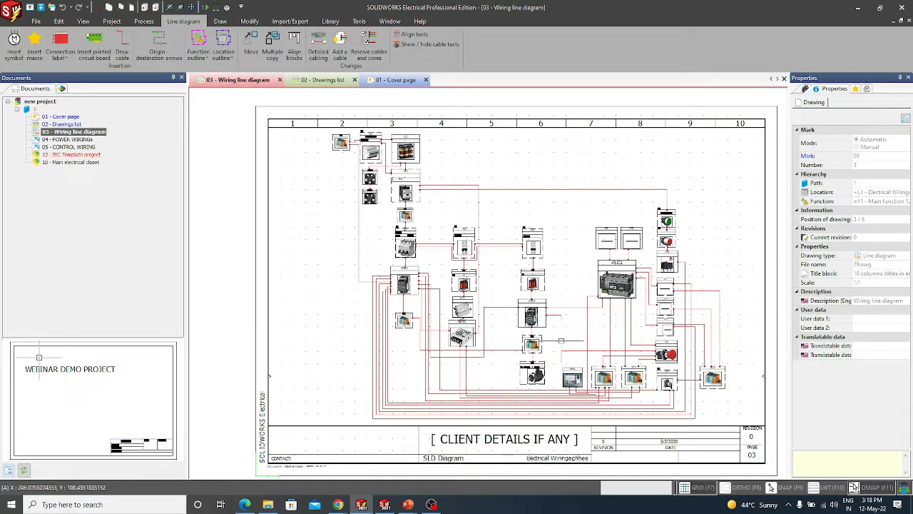
middle_click_drag(555, 339, 550, 323)
scroll(452, 248, "up", 2)
middle_click_drag(482, 270, 541, 399)
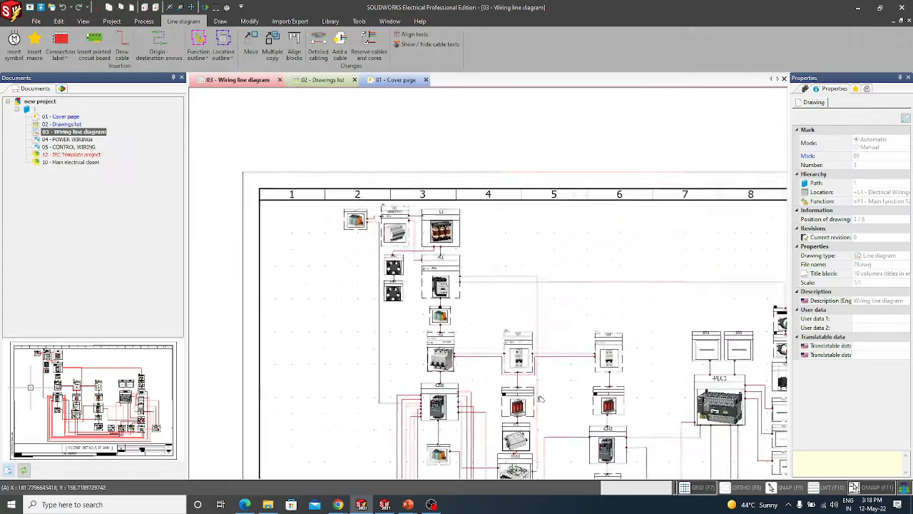
scroll(465, 330, "up", 2)
middle_click_drag(493, 342, 464, 294)
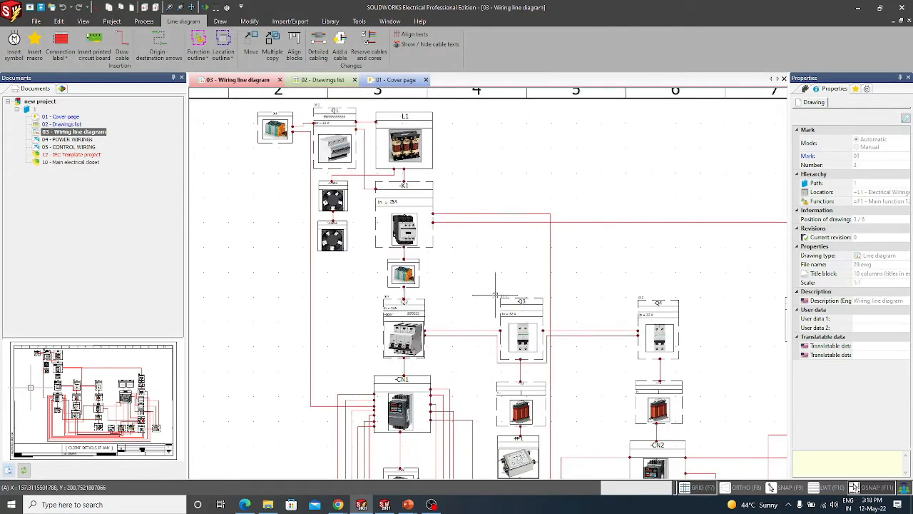
middle_click_drag(521, 297, 535, 204)
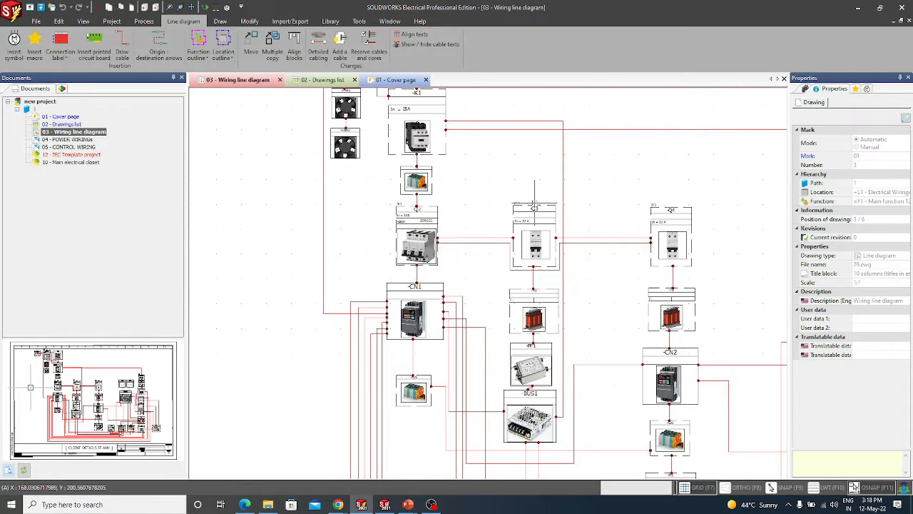
scroll(235, 257, "down", 3)
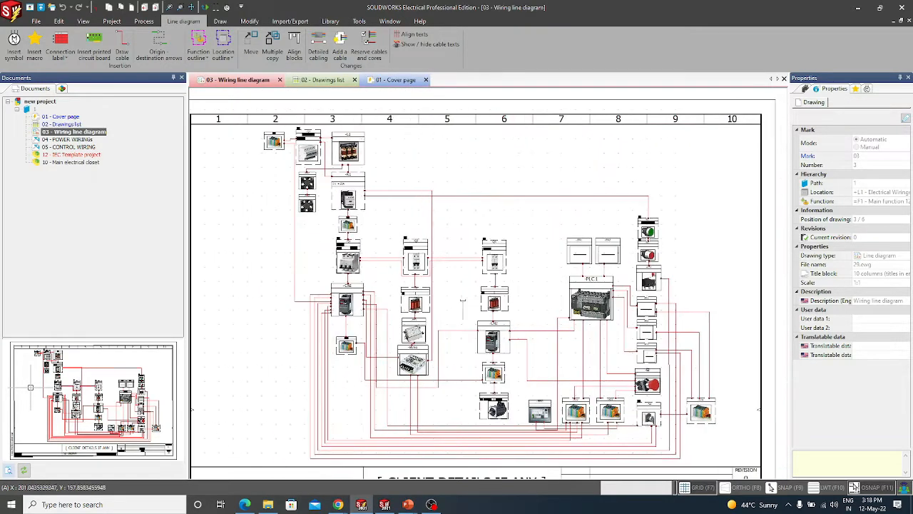
scroll(440, 381, "up", 2)
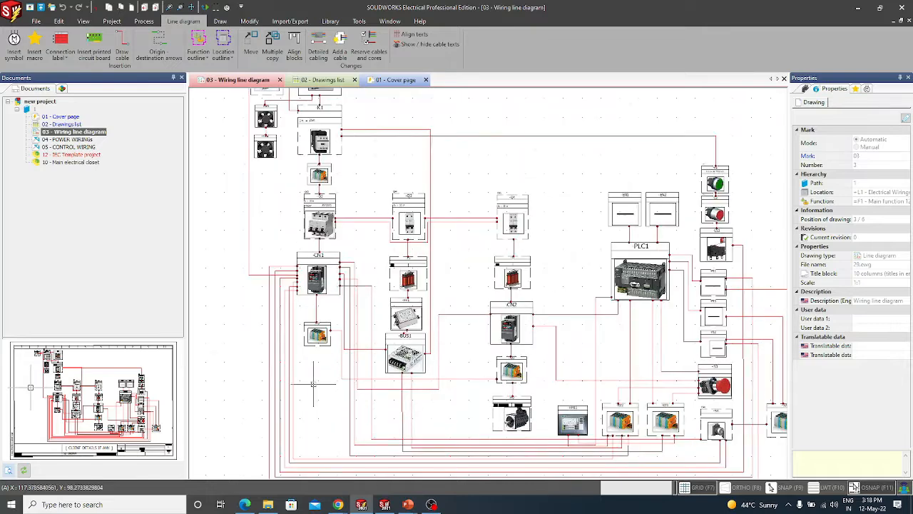
middle_click_drag(329, 394, 354, 366)
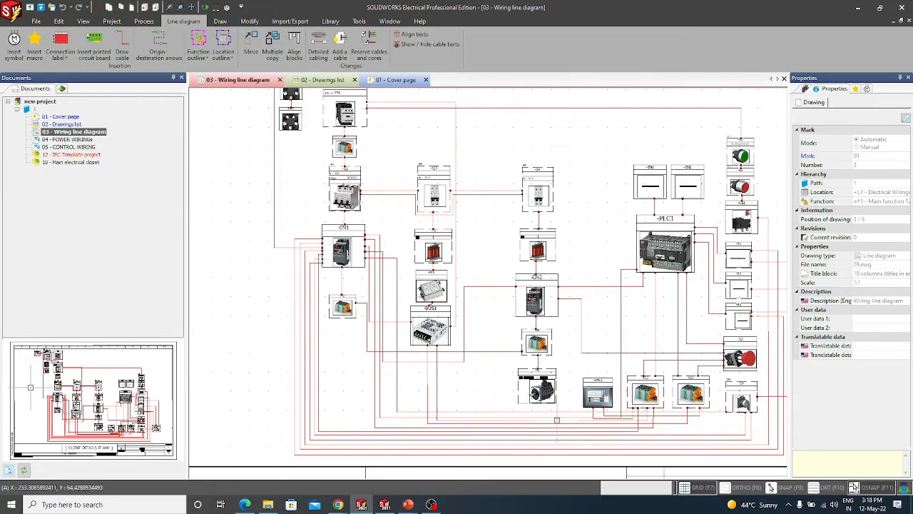
middle_click_drag(411, 225, 419, 252)
scroll(419, 252, "down", 2)
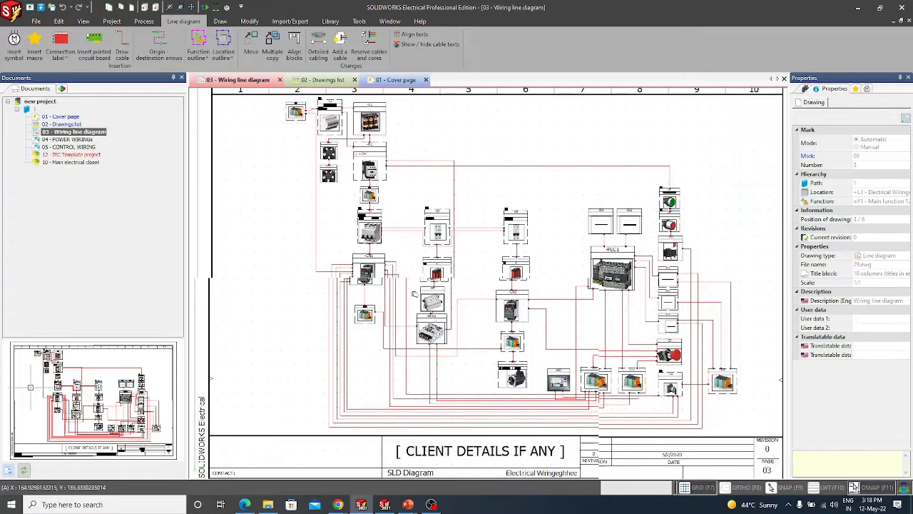
middle_click_drag(507, 310, 482, 312)
Step: Start a symbol insertion and choose the first motor symbol in the Motors class of the symbol library
left_click(12, 54)
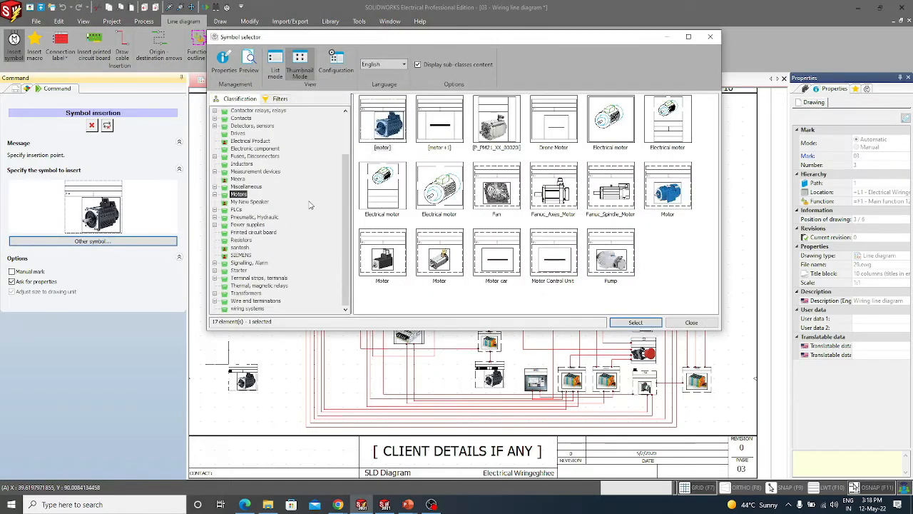
left_click_drag(344, 138, 336, 117)
left_click(257, 163)
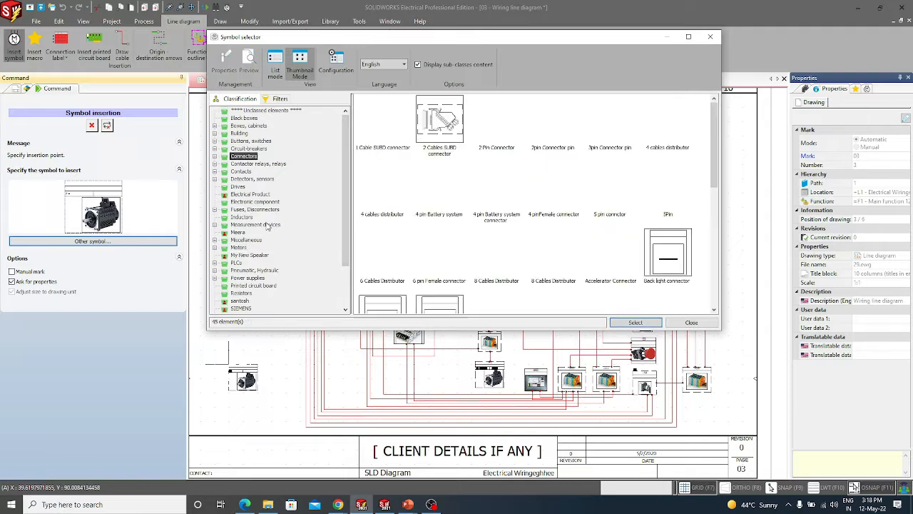
left_click(247, 179)
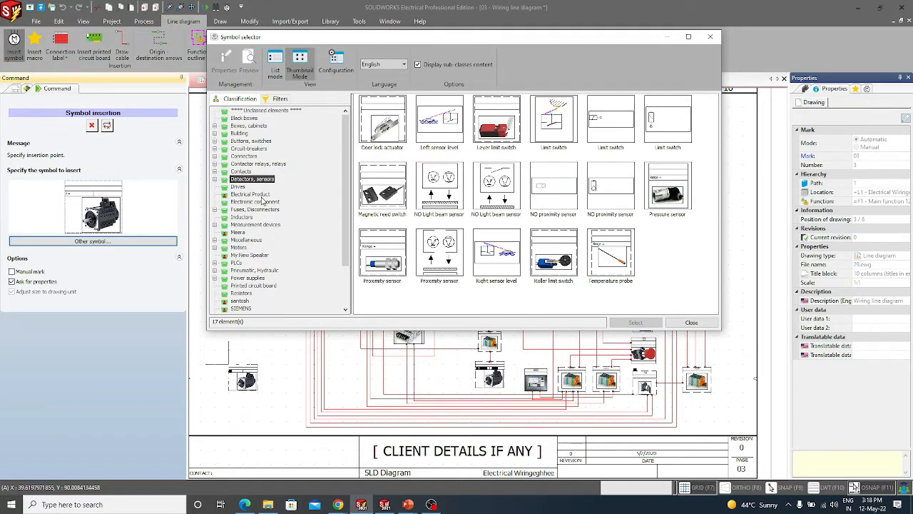
left_click(257, 225)
left_click(250, 255)
left_click(239, 248)
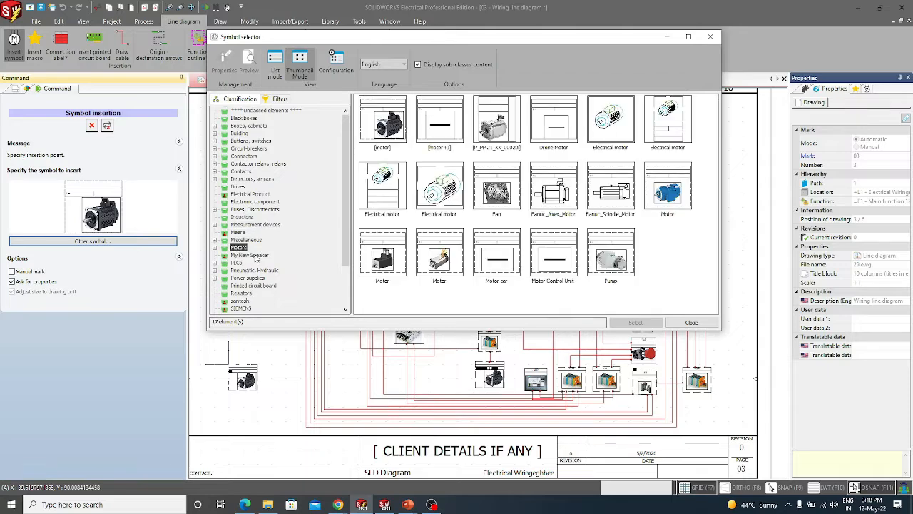
left_click(382, 122)
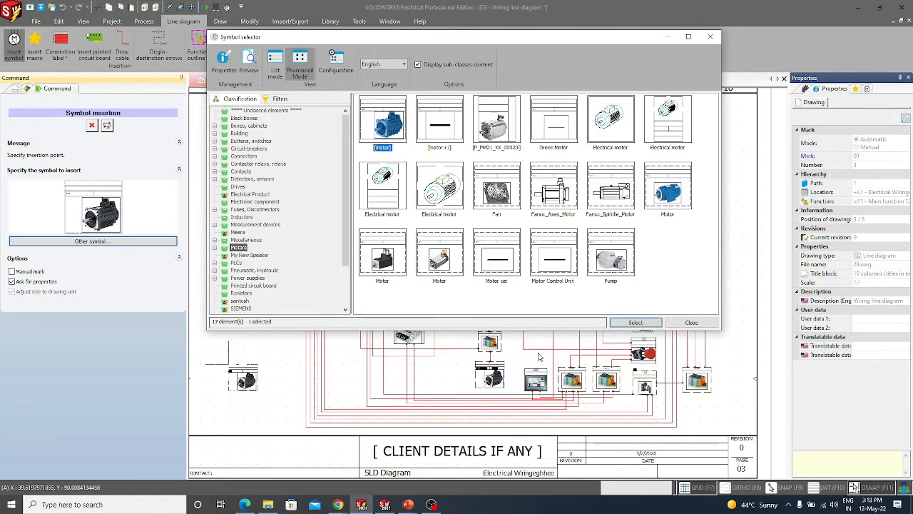
left_click(635, 322)
Step: Place the motor symbol in the free space below the terminal strip under converter CN1
scroll(350, 360, "up", 2)
scroll(350, 363, "up", 2)
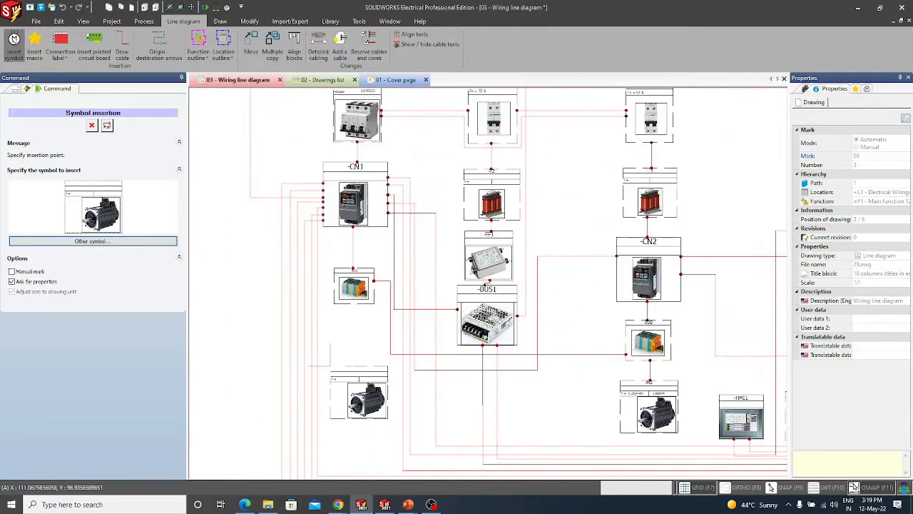
left_click(328, 407)
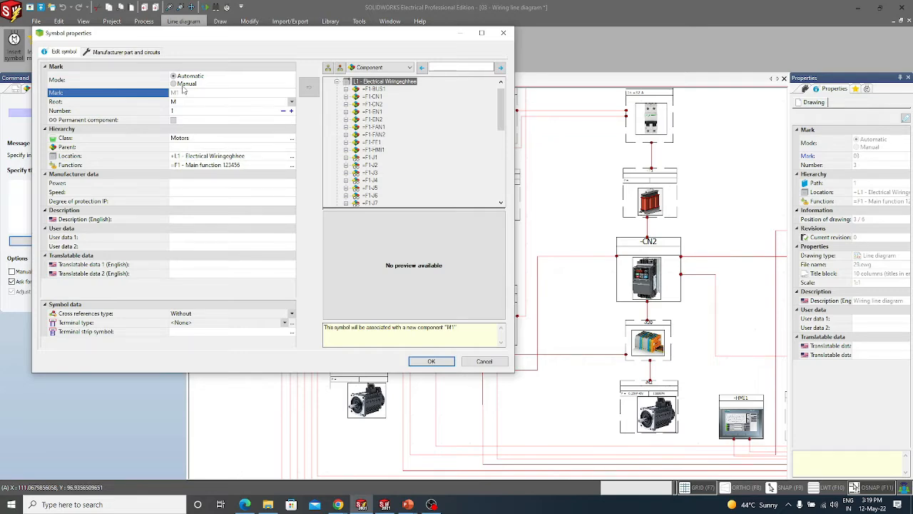
Step: Open the manufacturer part search for the new motor symbol and set the part type filter to All
left_click(121, 52)
left_click(52, 80)
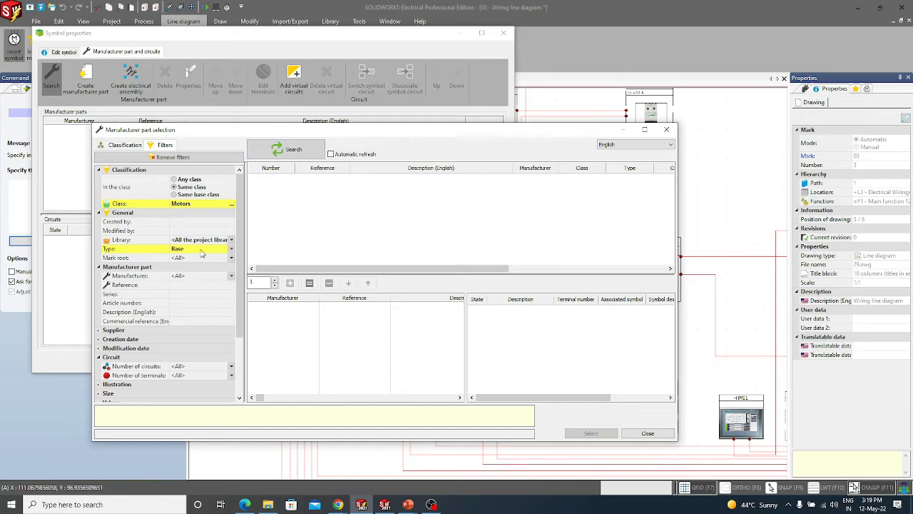
left_click(202, 250)
left_click(172, 258)
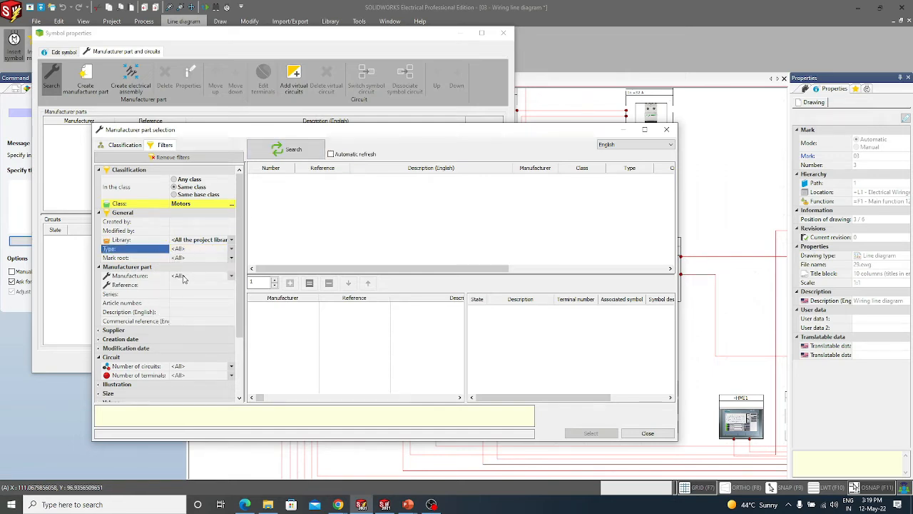
Step: Filter the motor parts by manufacturer Schneider and run the part search
left_click(182, 277)
scroll(159, 328, "down", 8)
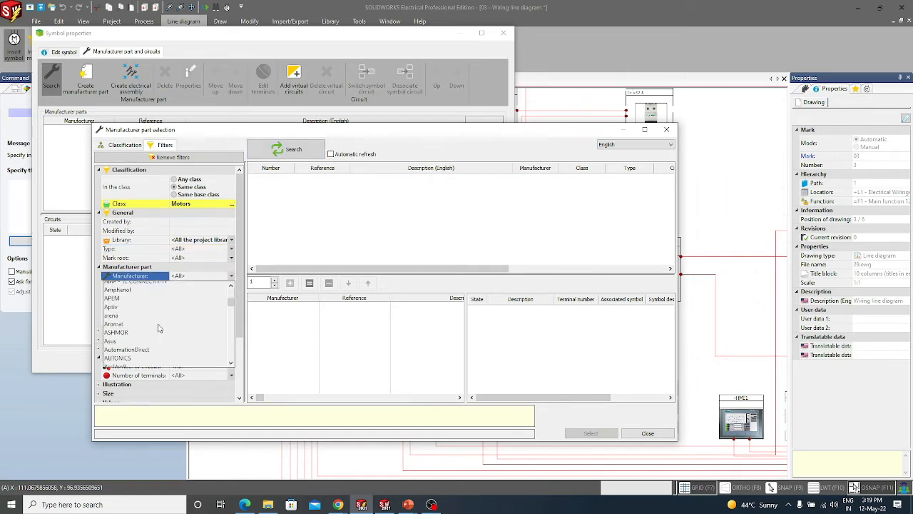
key("s")
scroll(159, 328, "down", 2)
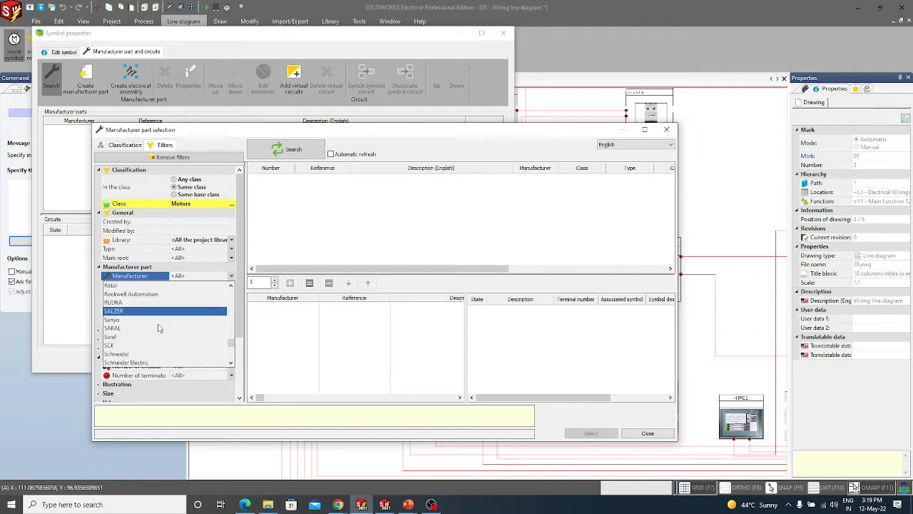
left_click(131, 354)
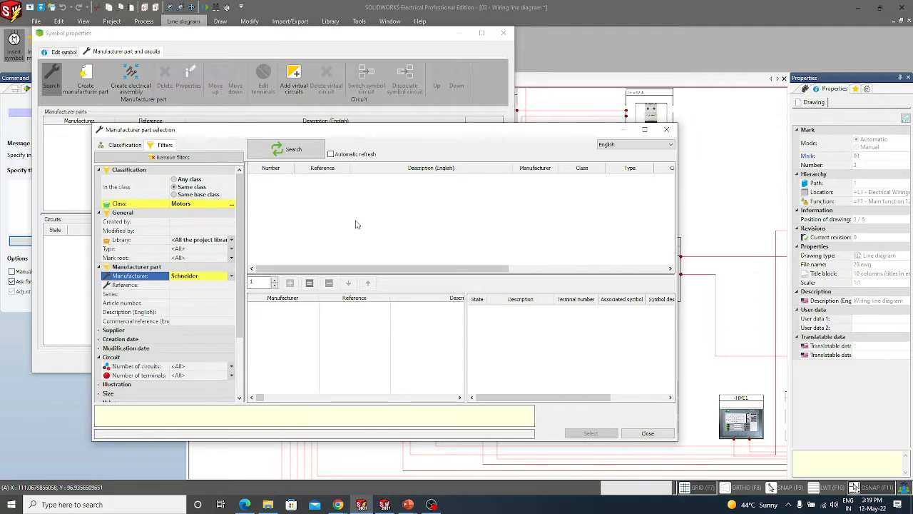
left_click(230, 275)
scroll(198, 321, "down", 5)
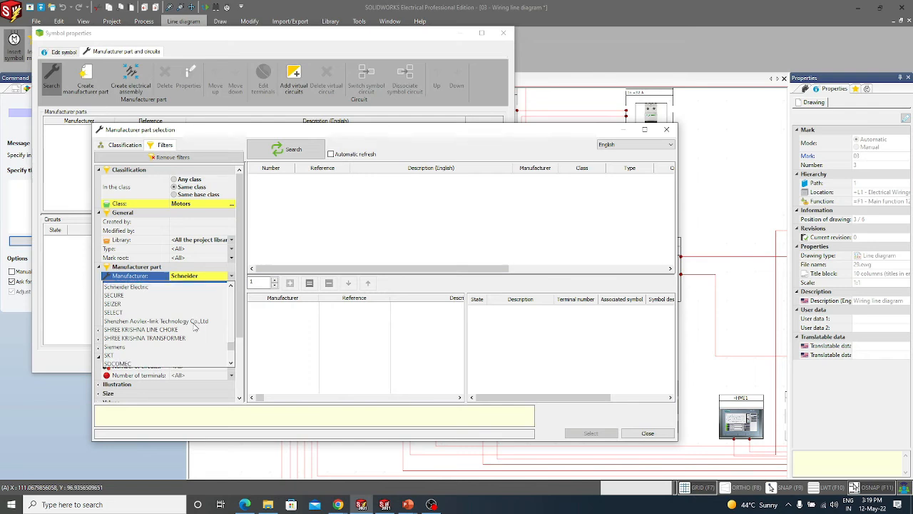
left_click(354, 209)
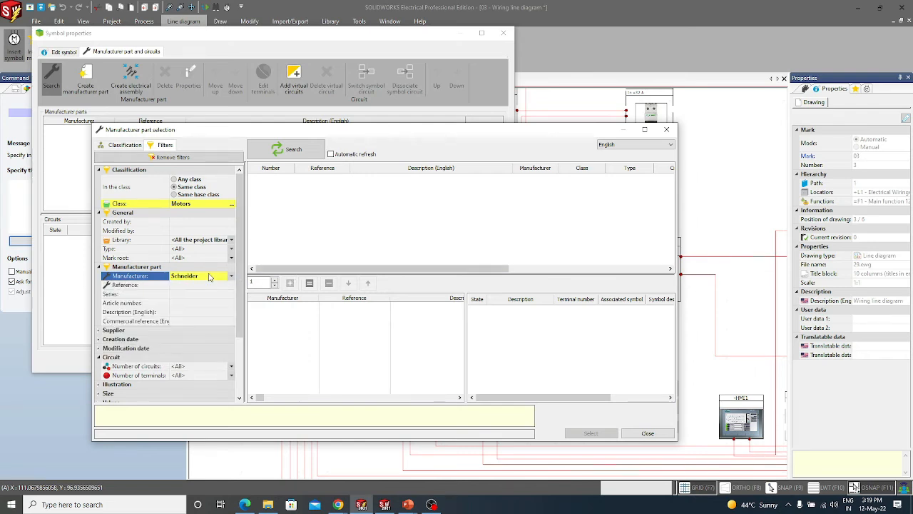
left_click(314, 150)
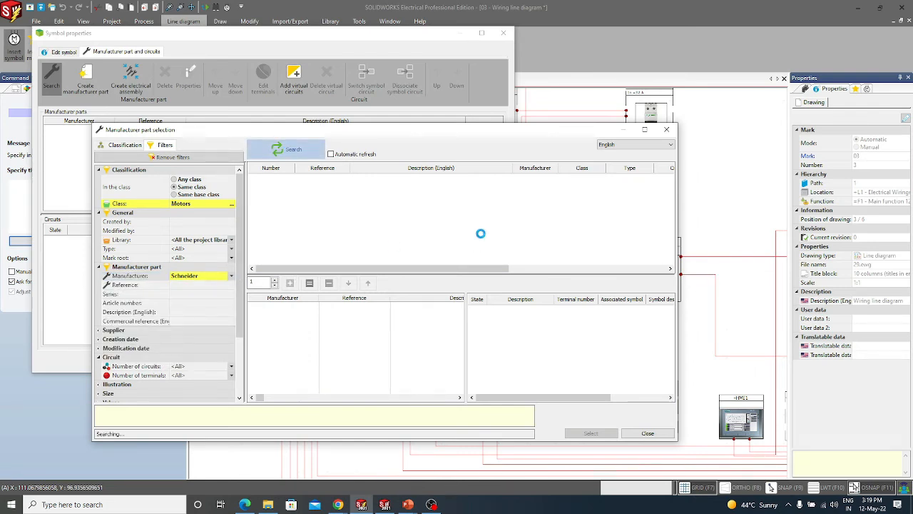
Step: Set the manufacturer filter to Siemens, search for motor parts and look through the results
left_click(195, 275)
scroll(168, 326, "down", 2)
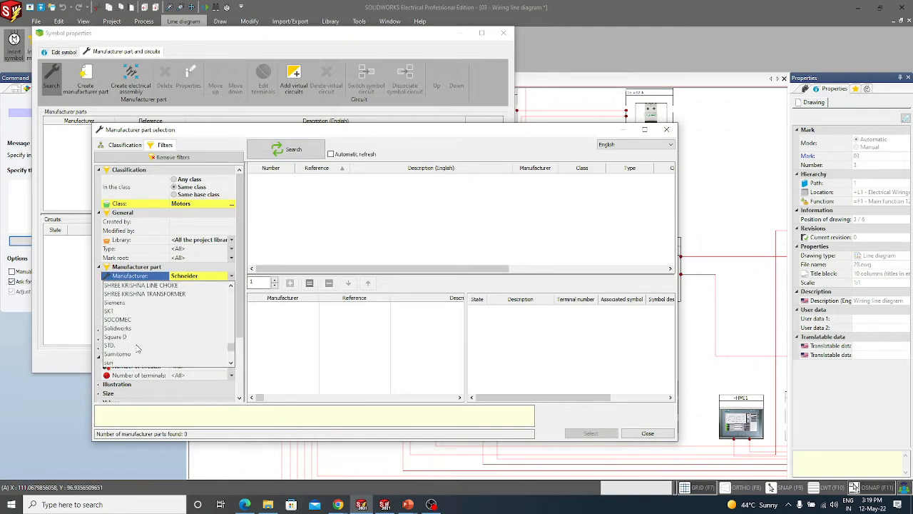
scroll(167, 336, "up", 1)
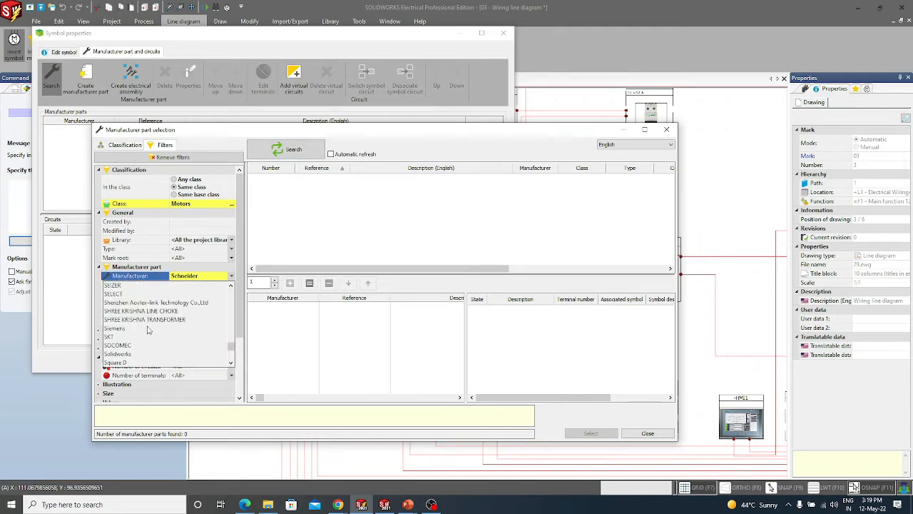
scroll(161, 335, "up", 2)
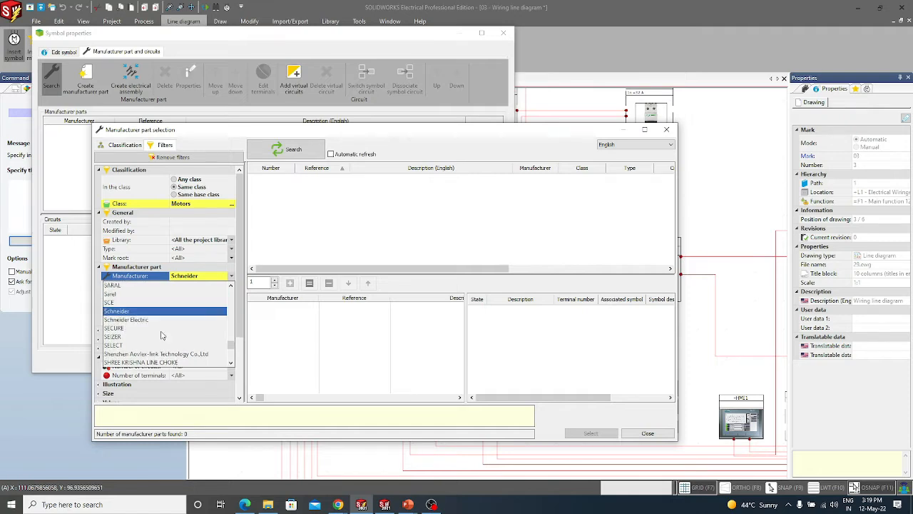
scroll(172, 346, "up", 1)
scroll(161, 326, "down", 3)
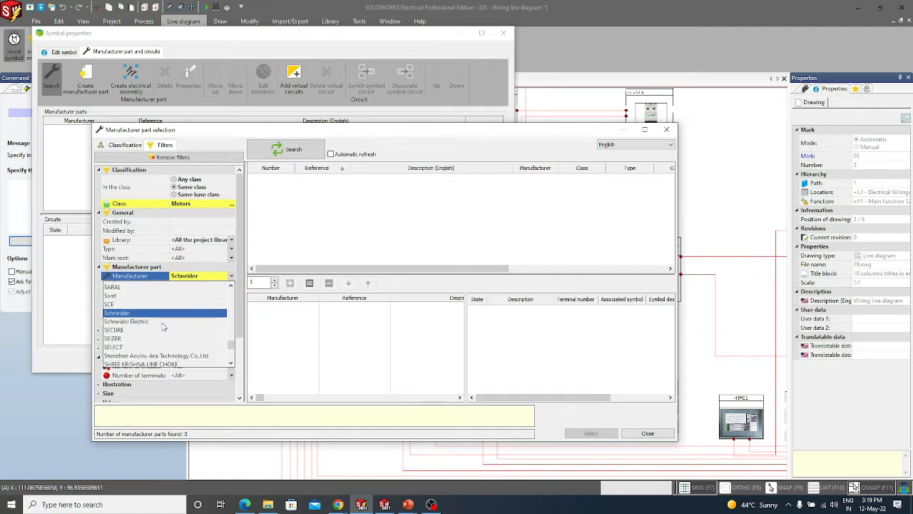
left_click(159, 327)
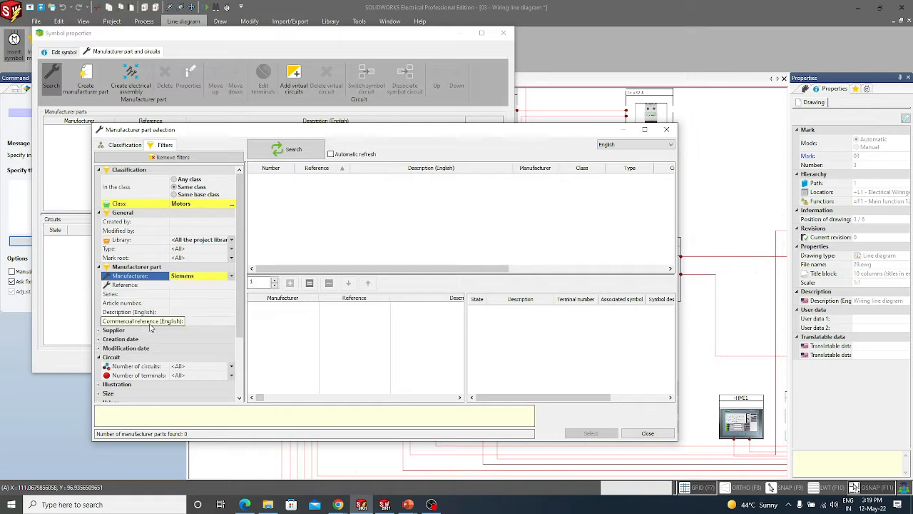
left_click(286, 149)
left_click(332, 201)
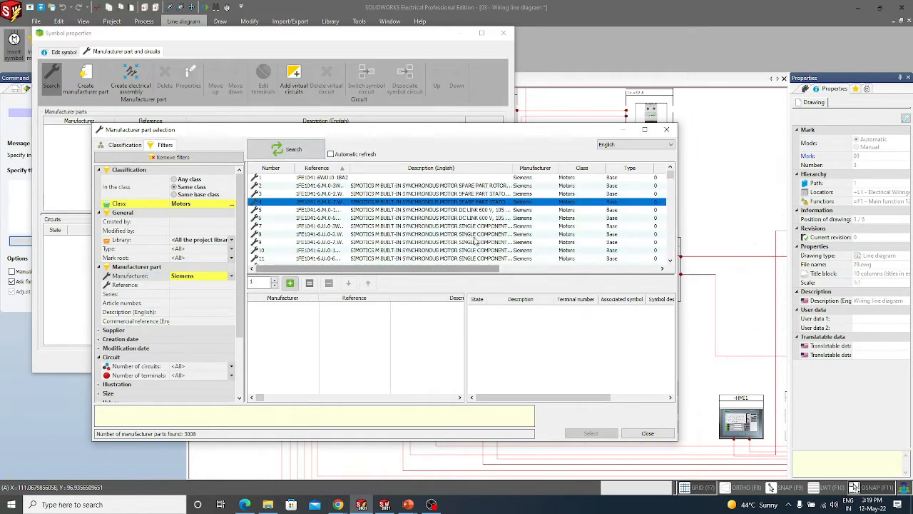
scroll(475, 235, "down", 2)
Step: Limit the parts to 4 circuits and assign the 1.3 Nm 6000 rpm synchronous servo motor without brake to the motor symbol
left_click(190, 366)
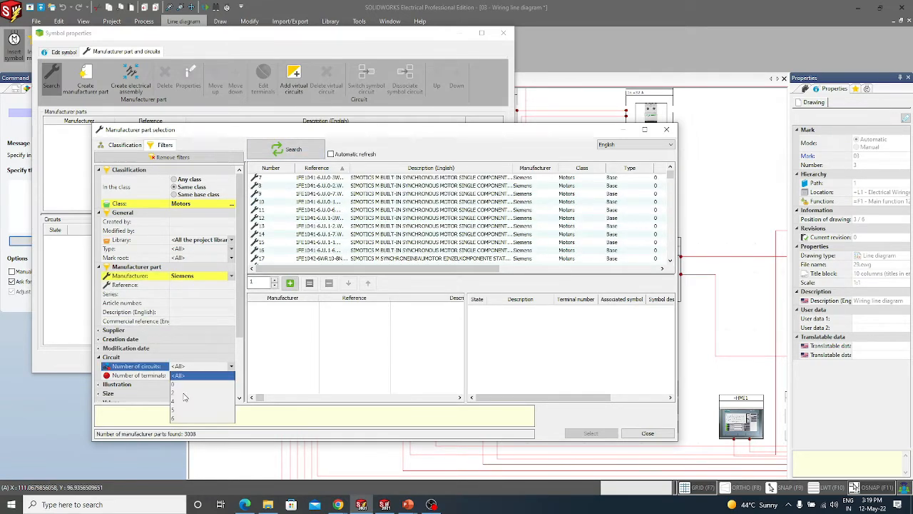
left_click(177, 403)
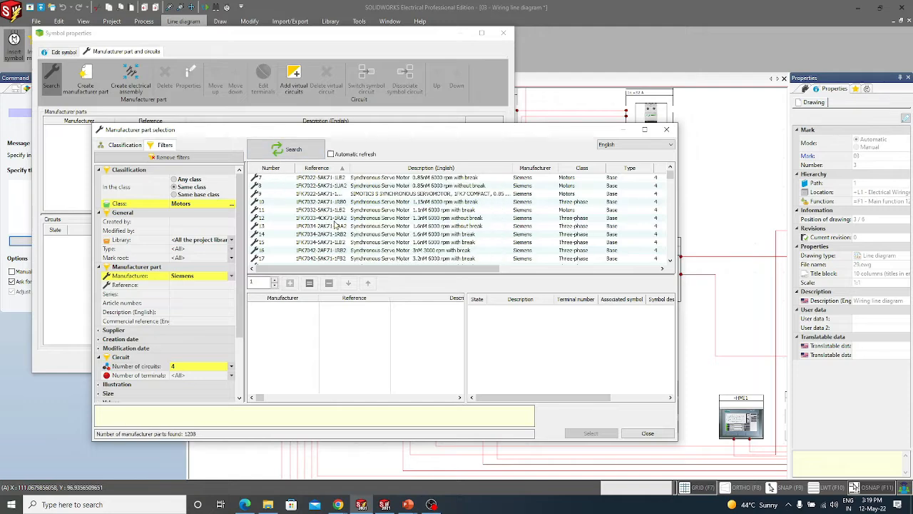
double_click(317, 217)
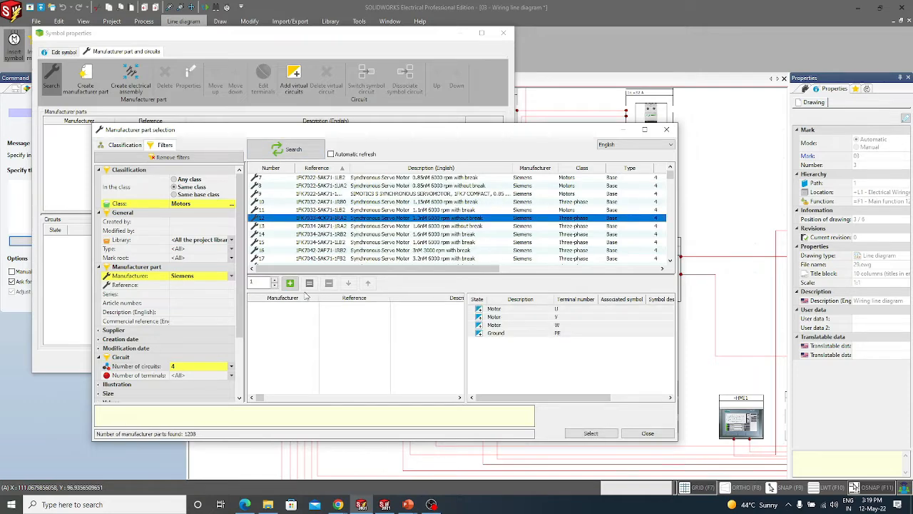
left_click(595, 434)
left_click(431, 361)
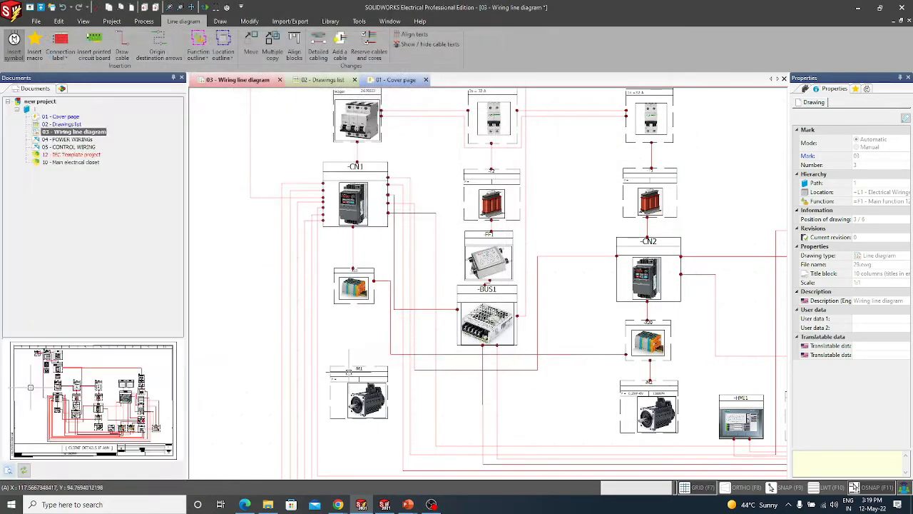
scroll(274, 327, "up", 4)
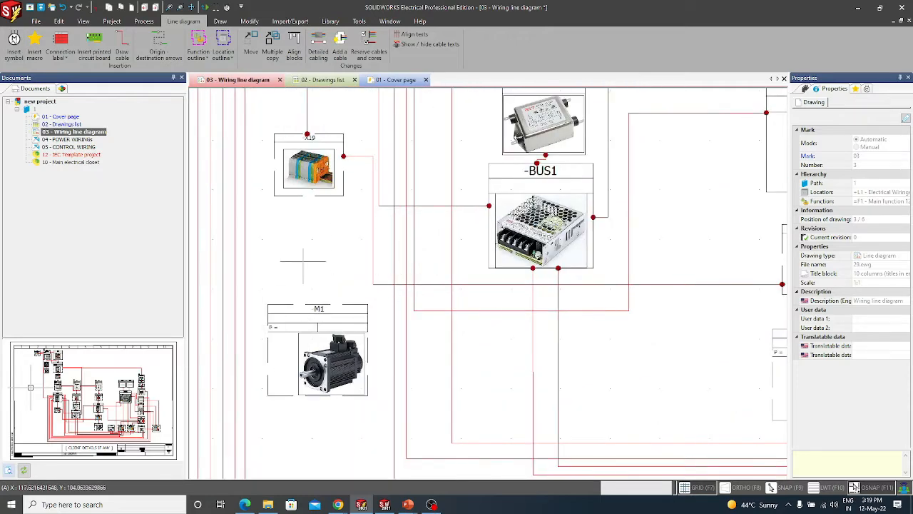
middle_click_drag(331, 218, 340, 254)
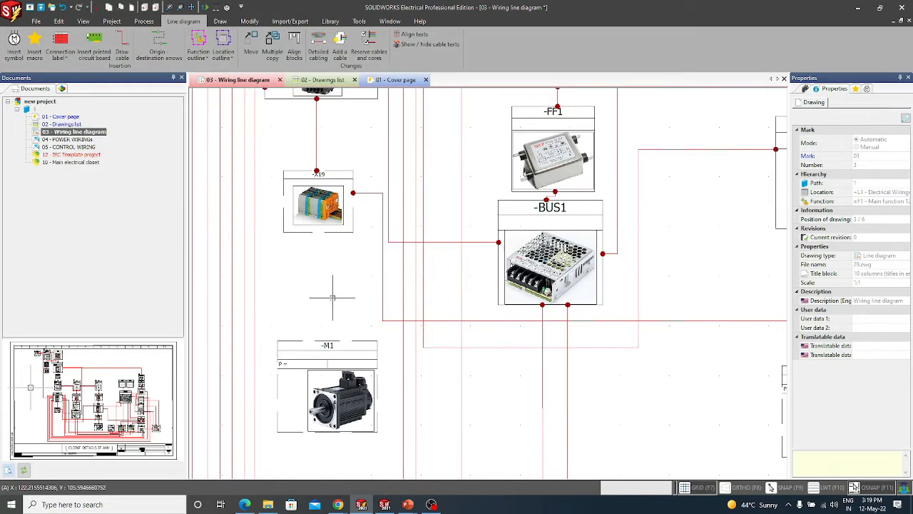
Step: Draw a cable from terminal strip X19 down to the motor M1
left_click(122, 46)
left_click(313, 232)
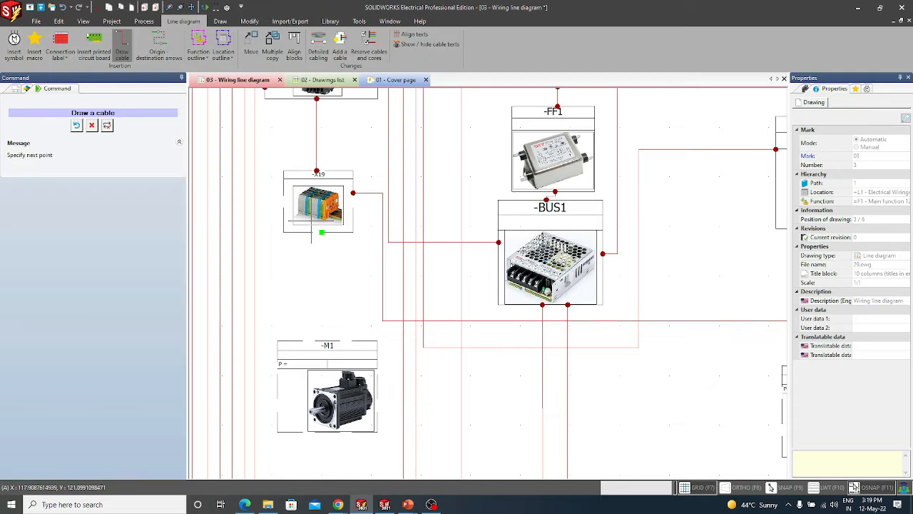
left_click(320, 343)
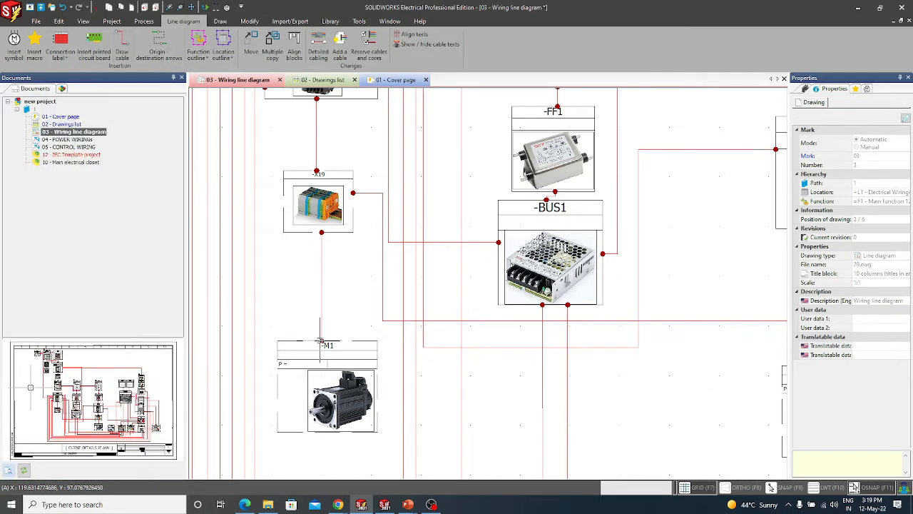
Step: Examine the detailed cabling of the cable linking circuit breakers Q2 and Q3
scroll(332, 314, "down", 4)
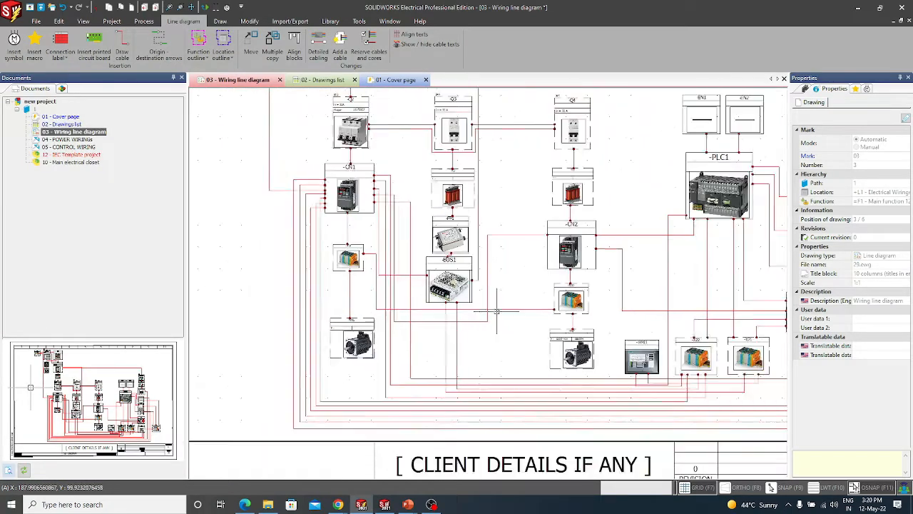
scroll(498, 311, "down", 3)
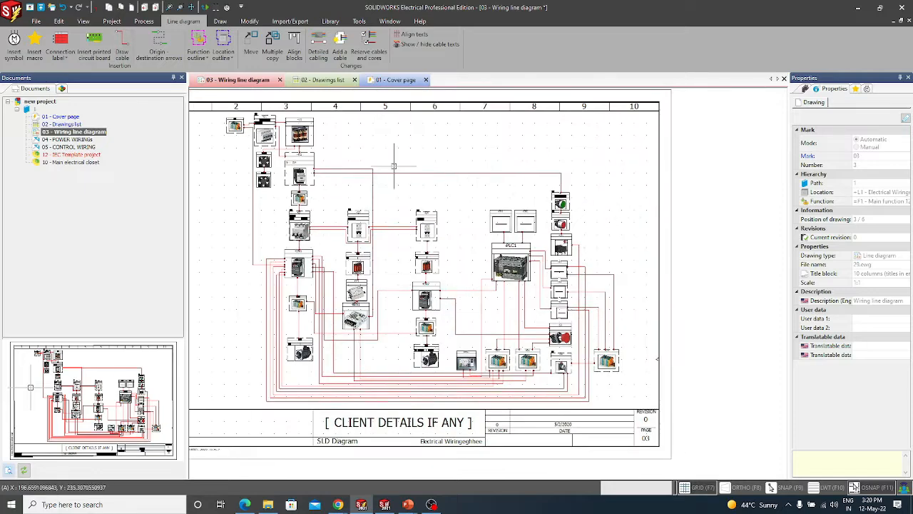
mouse_move(424, 151)
middle_mouse_down()
mouse_move(459, 165)
mouse_move(506, 168)
middle_mouse_up()
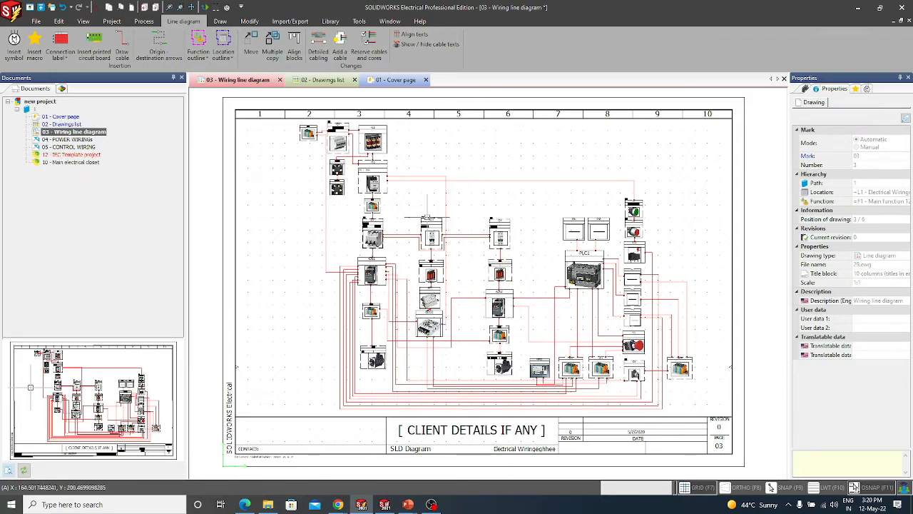
scroll(394, 232, "up", 5)
double_click(393, 234)
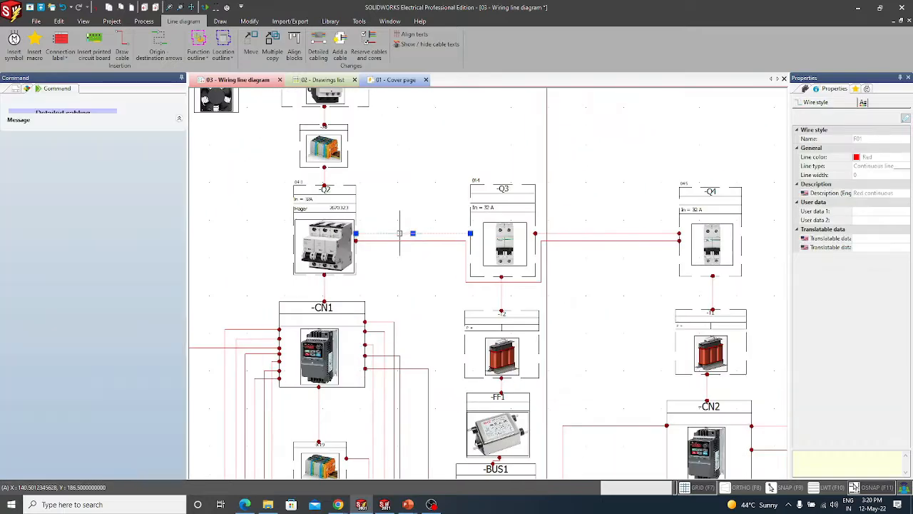
left_click_drag(457, 92, 339, 141)
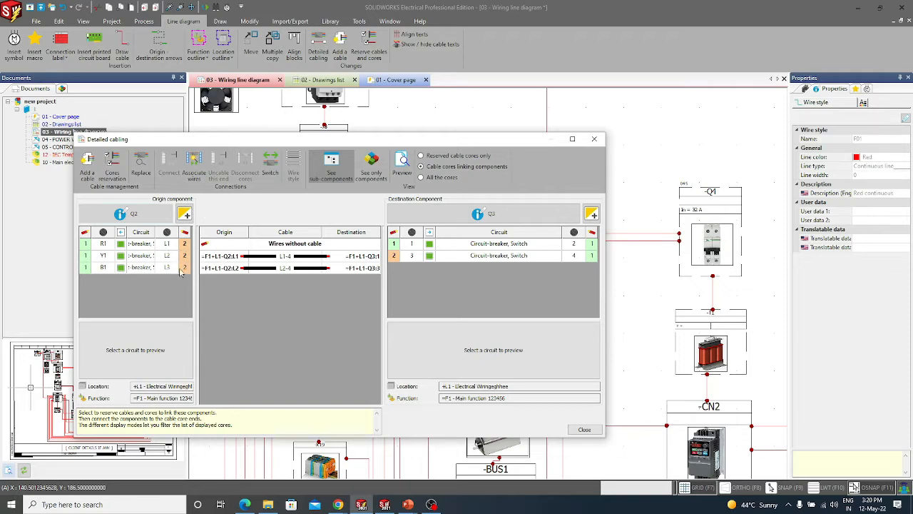
left_click(594, 138)
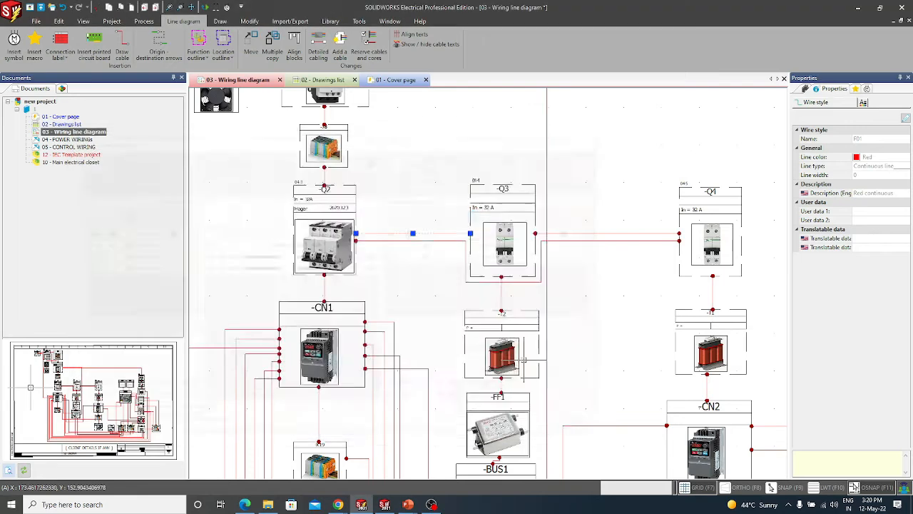
Step: Clear the cable selection and open the 04 - POWER WIRINGs drawing
scroll(473, 322, "down", 3)
middle_click_drag(473, 323, 351, 272)
key("Escape")
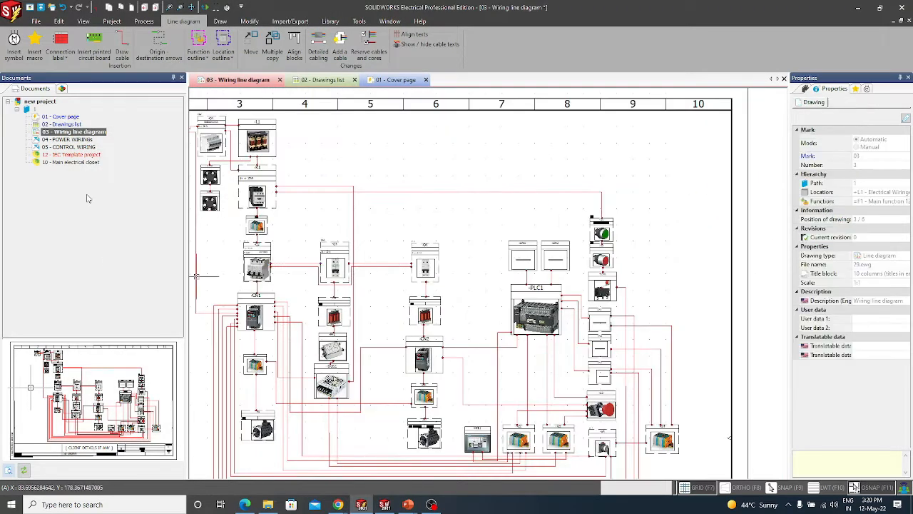
double_click(66, 139)
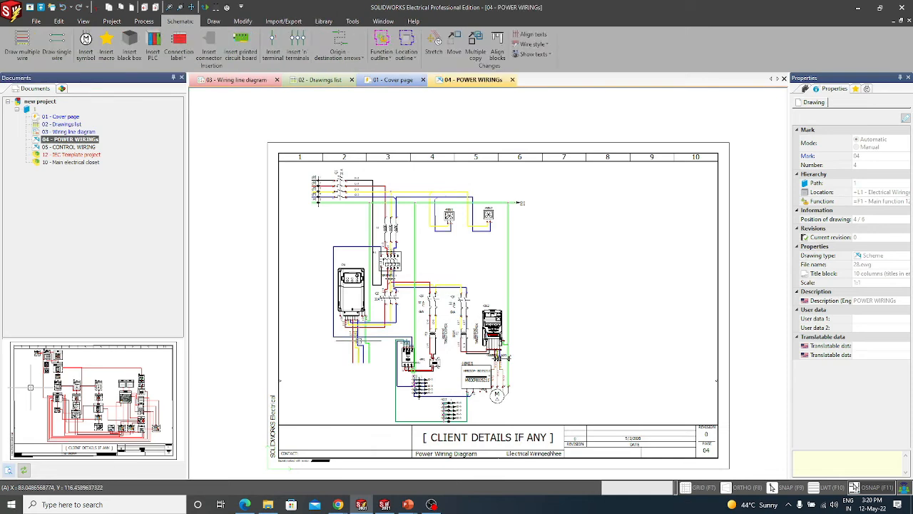
middle_click_drag(282, 272, 282, 235)
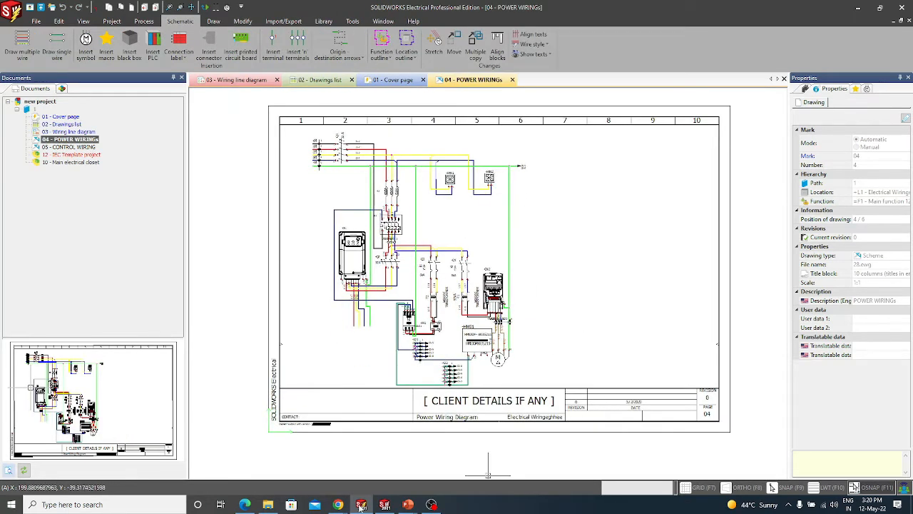
Step: Choose the three-phase alternating current motor symbol with 3 terminals + ground from the Motors class for insertion
left_click(86, 50)
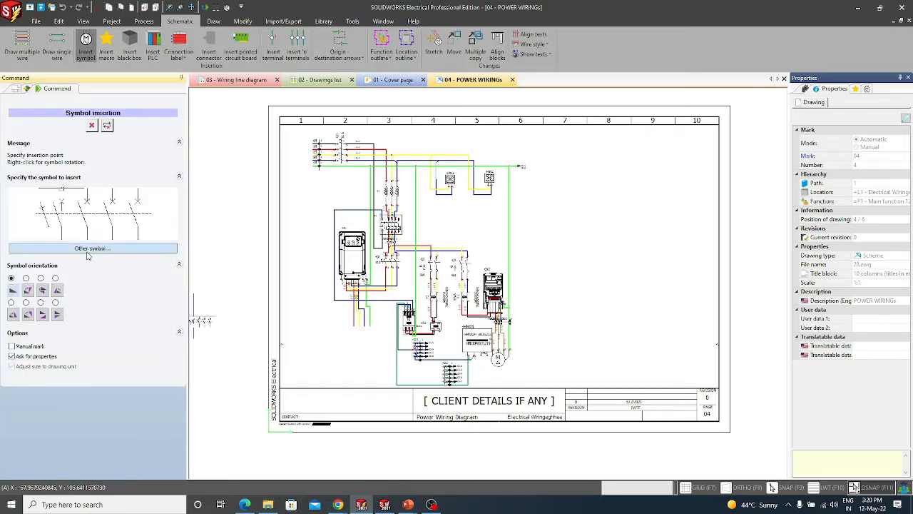
left_click(93, 247)
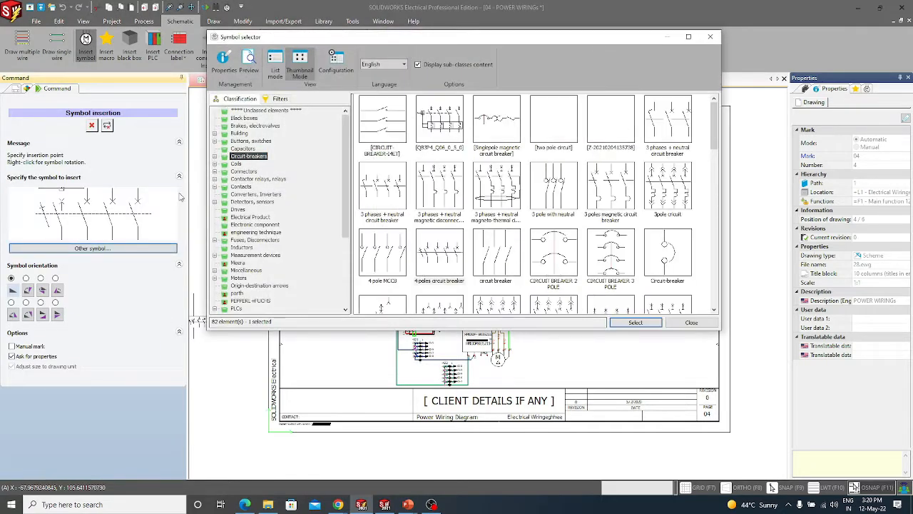
left_click(239, 263)
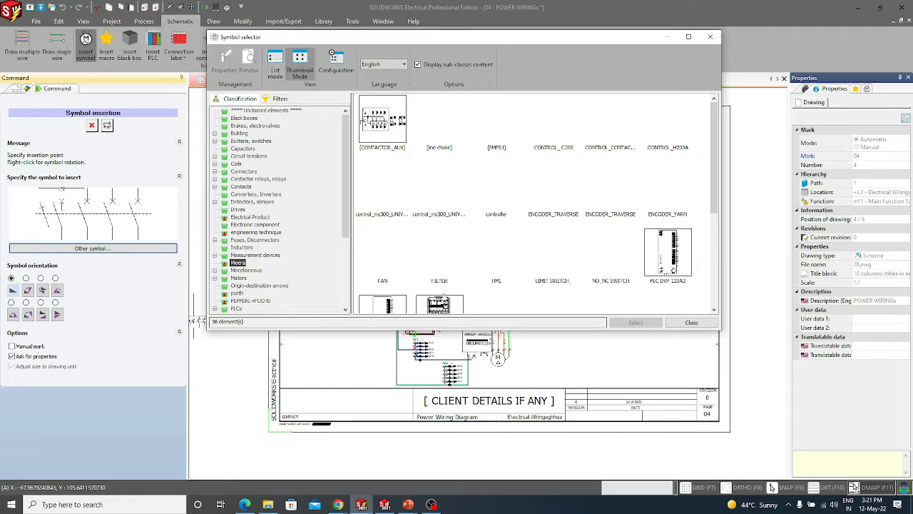
left_click(247, 285)
left_click(242, 278)
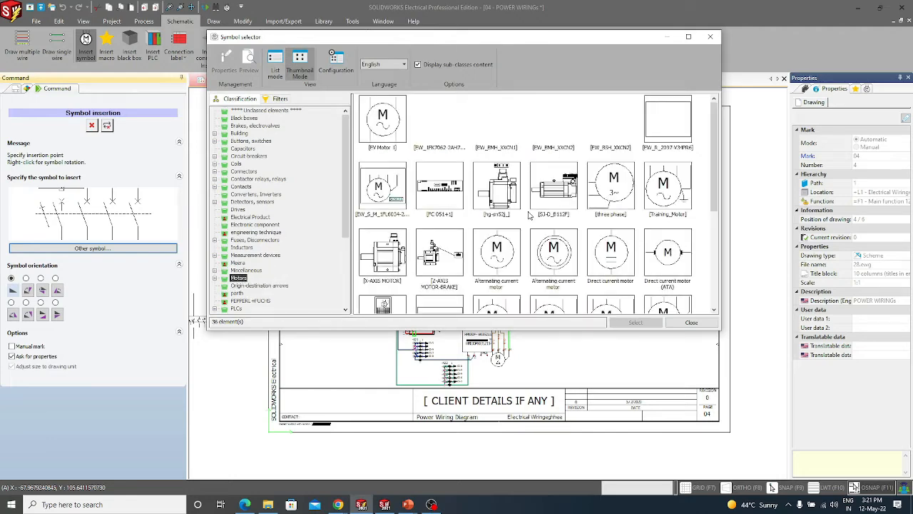
scroll(476, 199, "down", 3)
left_click(496, 203)
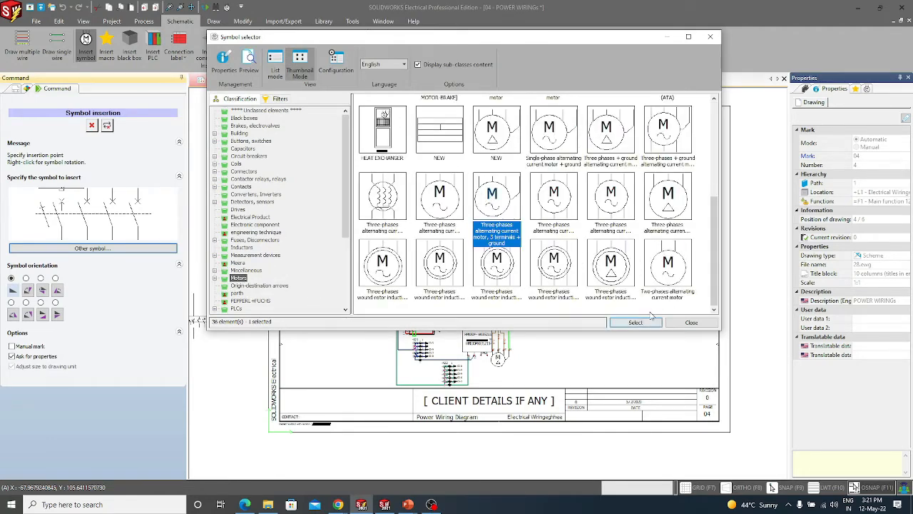
left_click(634, 322)
Step: Place the motor symbol on the four open wire ends below the drive and associate it with the existing component M1
scroll(319, 323, "up", 5)
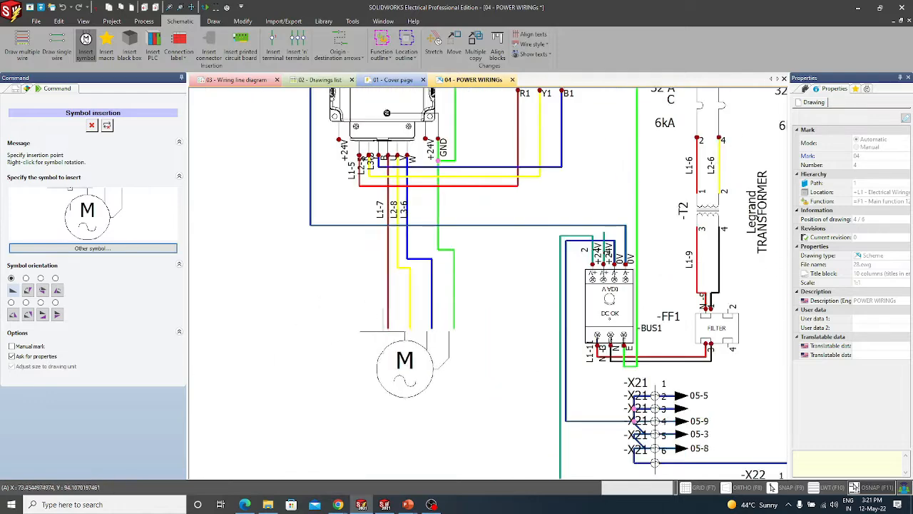
left_click(387, 320)
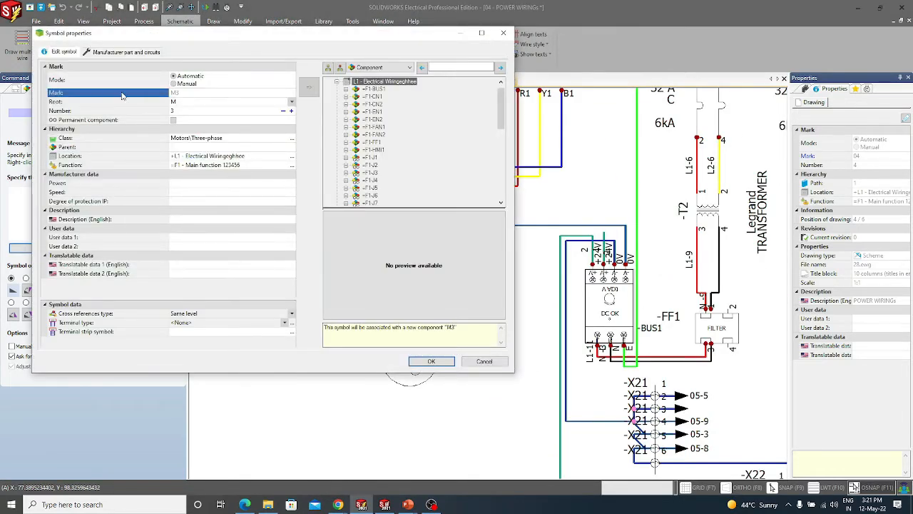
left_click(184, 102)
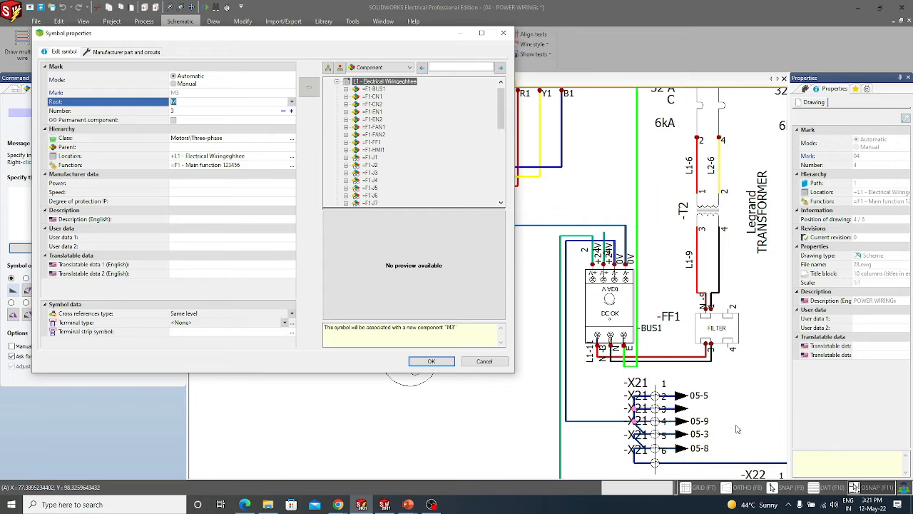
scroll(380, 167, "down", 3)
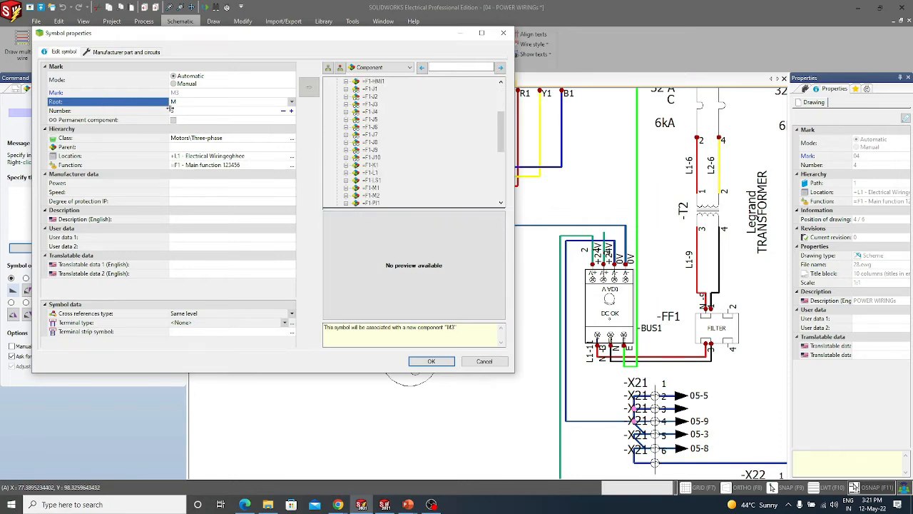
left_click(203, 111)
scroll(405, 155, "down", 4)
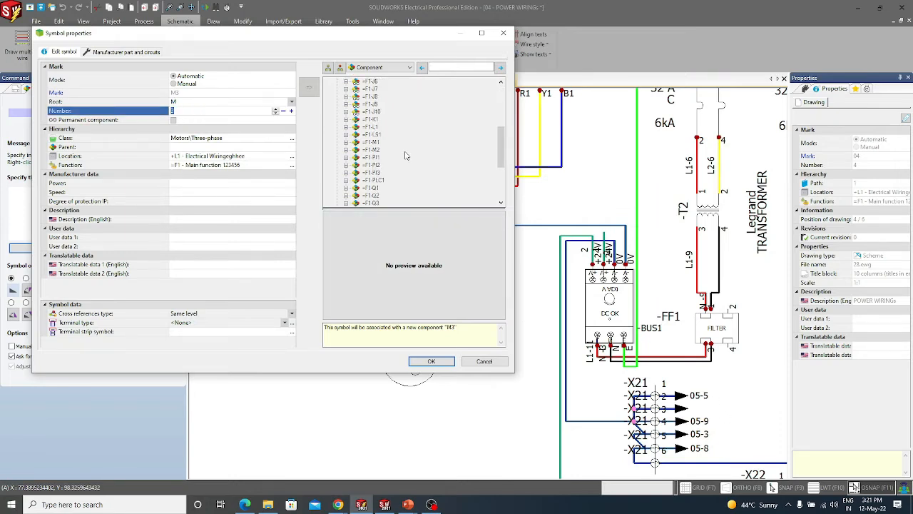
scroll(383, 152, "up", 8)
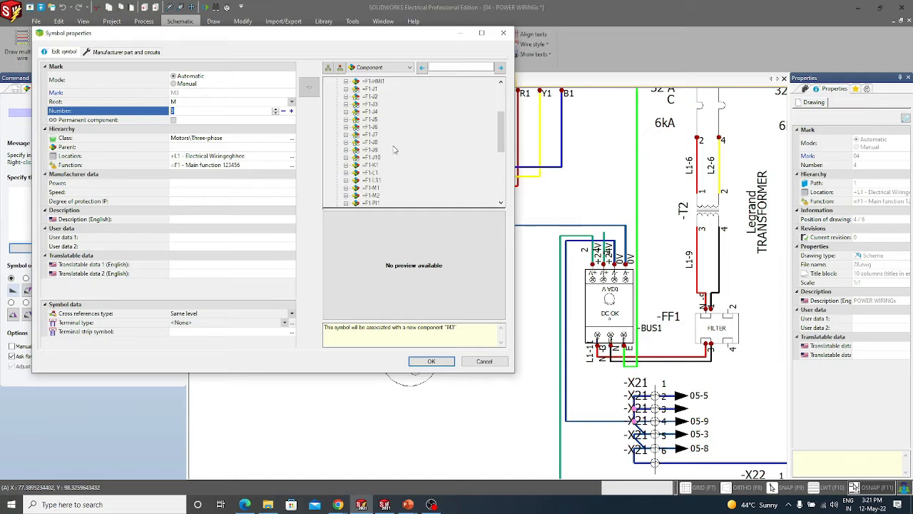
scroll(394, 168, "down", 6)
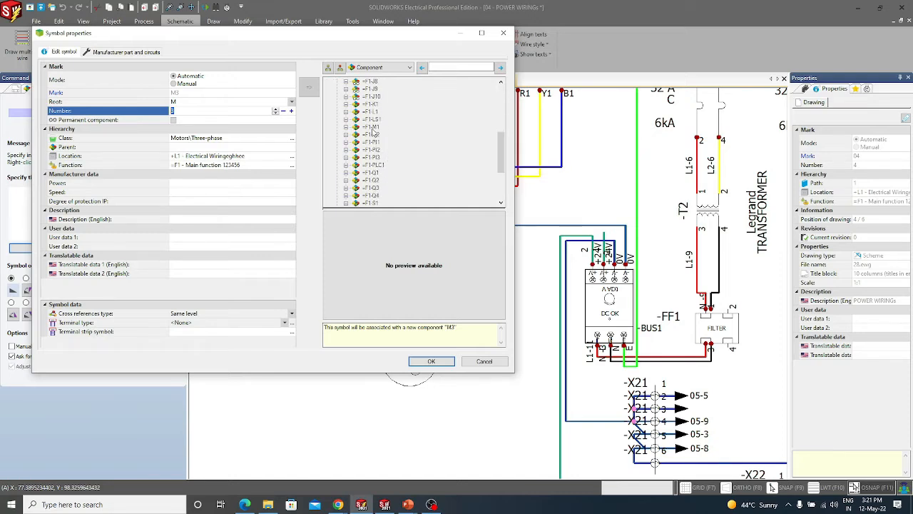
left_click(371, 127)
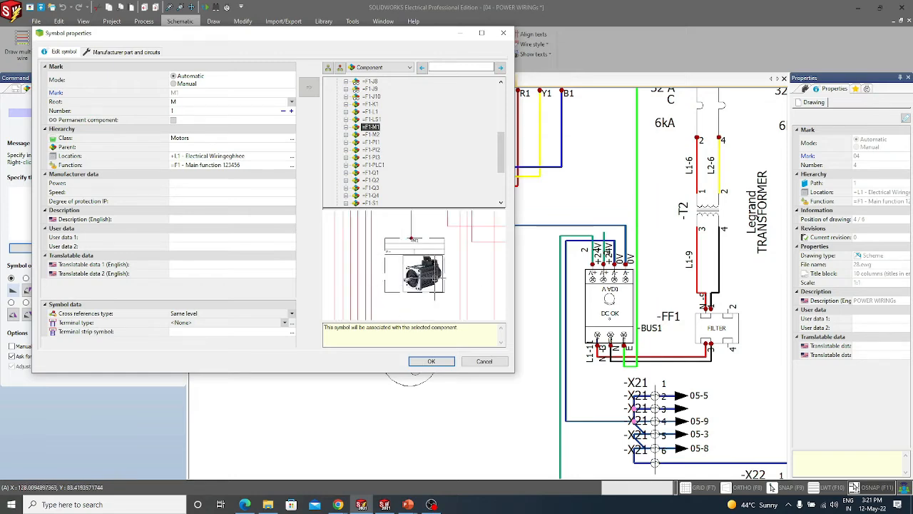
left_click(431, 361)
key("Escape")
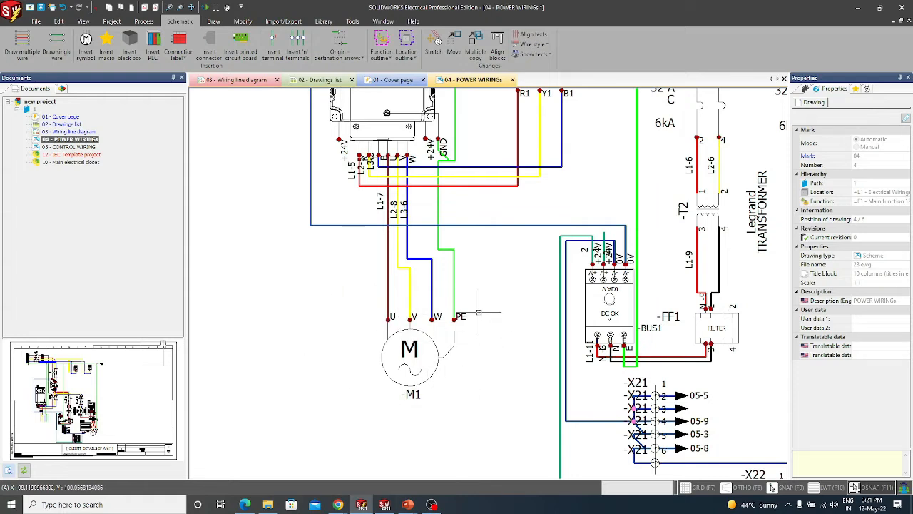
Step: Insert a row of terminals along an axis line crossing the four wires above motor M1, oriented upward
middle_click_drag(479, 298, 480, 320)
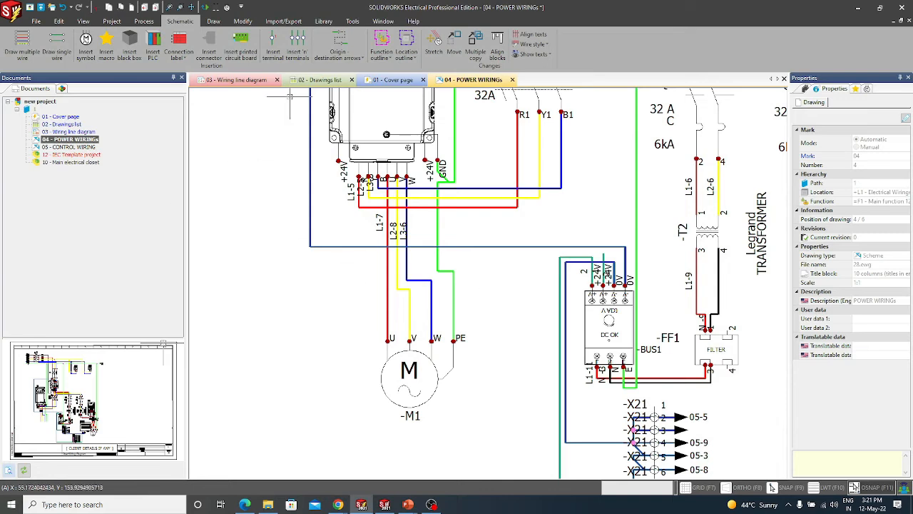
left_click(297, 45)
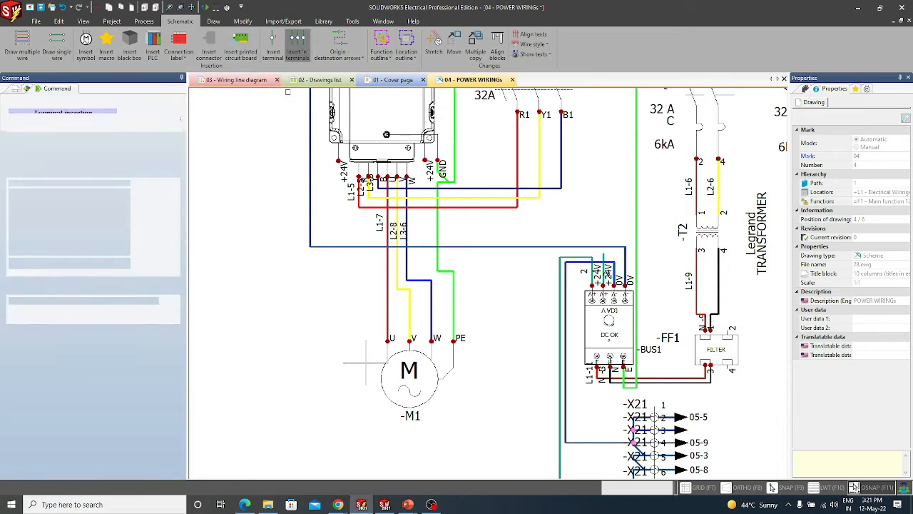
left_click(365, 261)
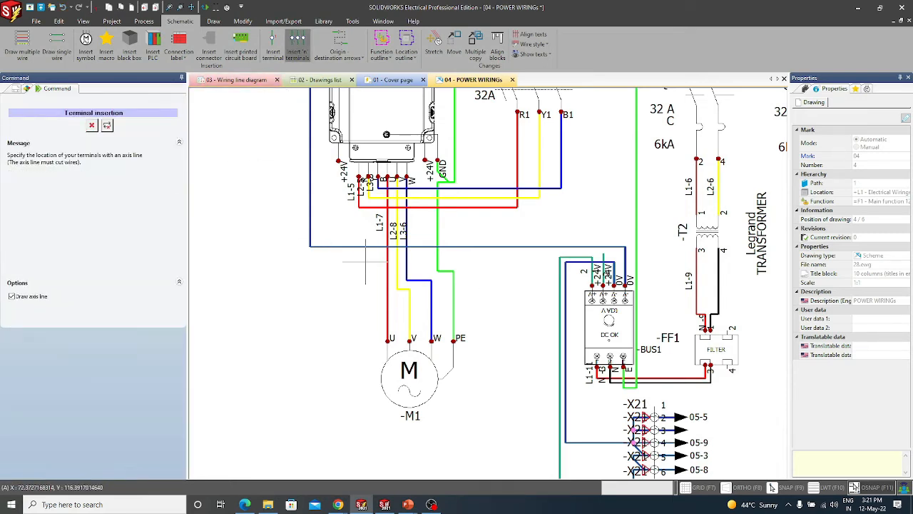
left_click(472, 263)
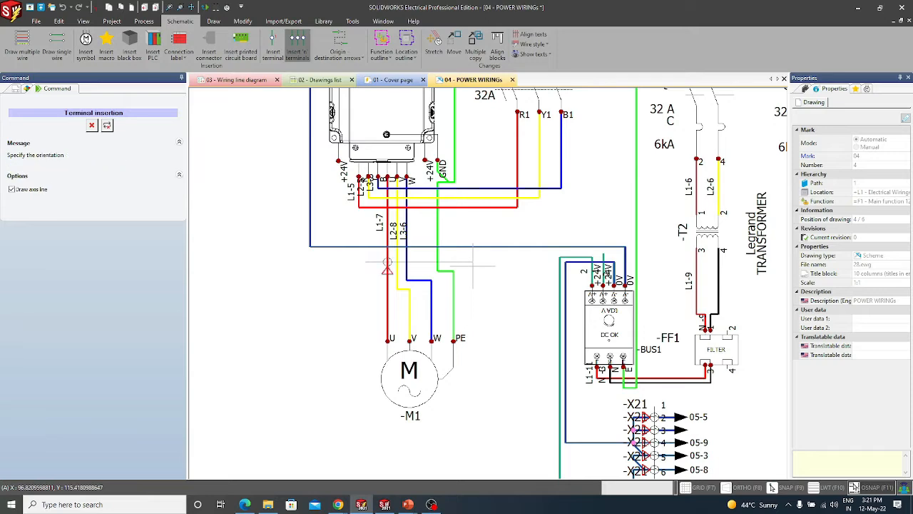
left_click(472, 228)
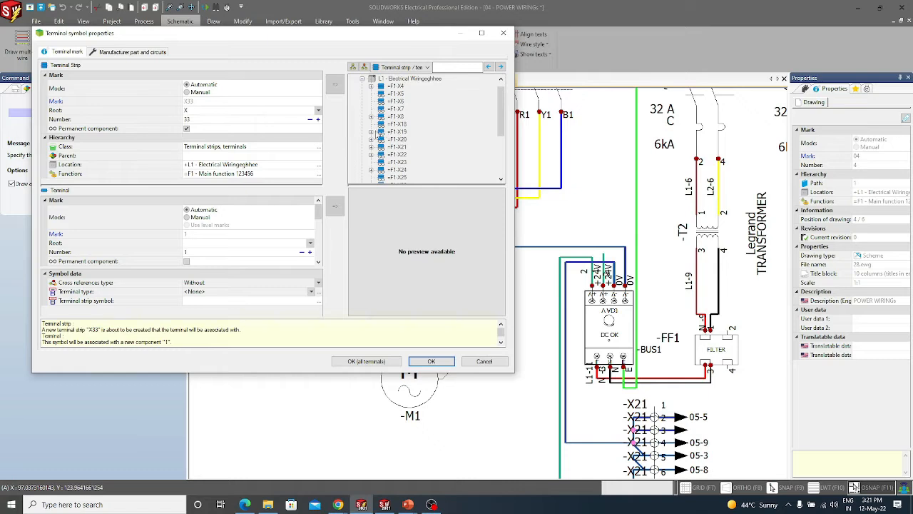
Step: Associate all the inserted terminals with the existing terminal strip X19
left_click(371, 132)
left_click(397, 132)
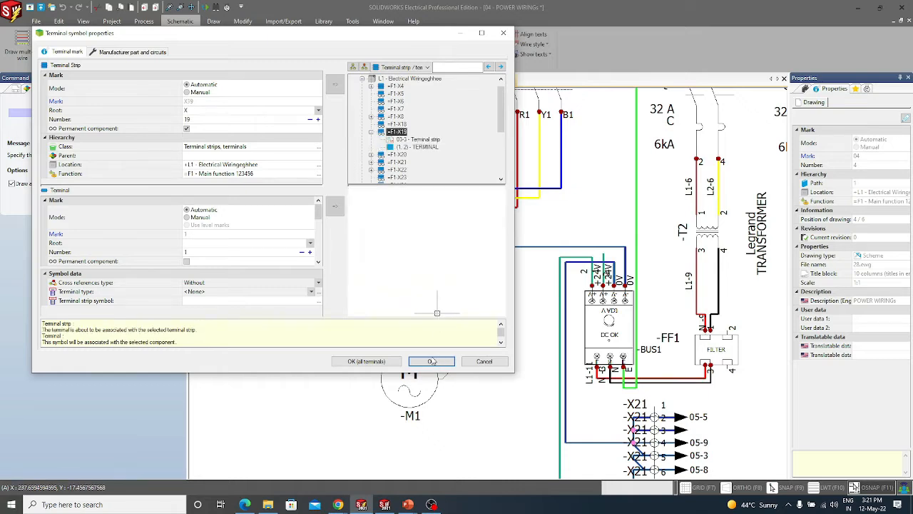
scroll(435, 275, "down", 4)
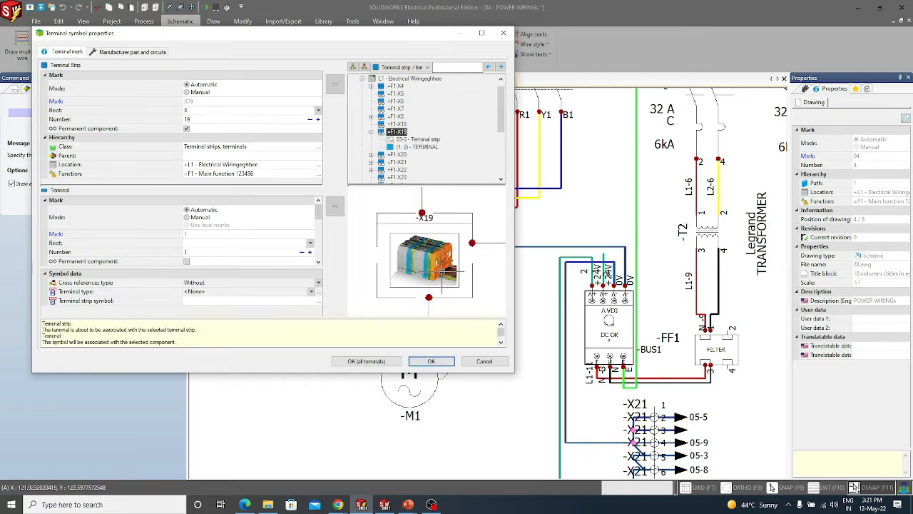
scroll(446, 269, "down", 5)
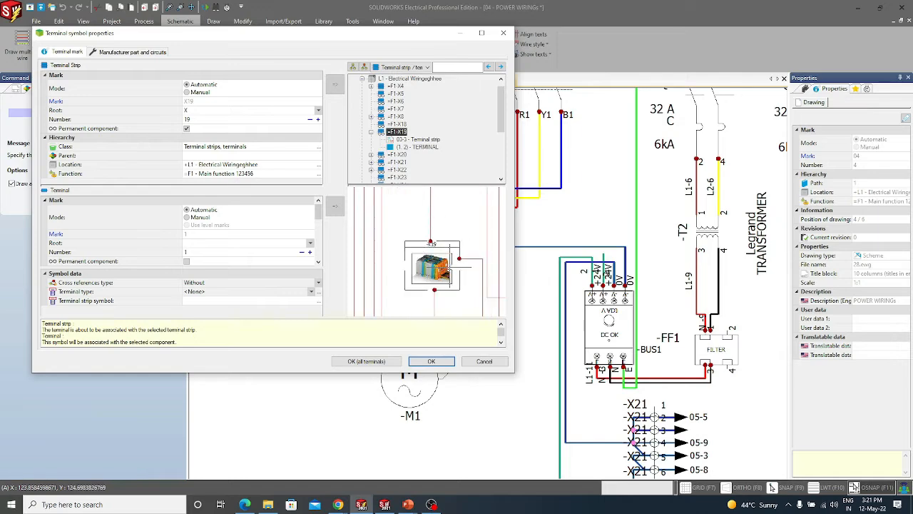
scroll(417, 236, "up", 3)
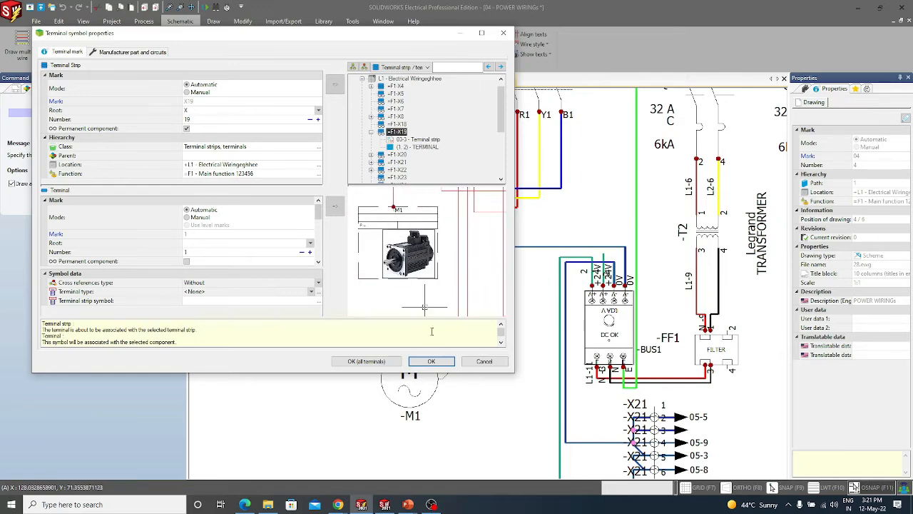
left_click(367, 361)
left_click(472, 228)
scroll(373, 264, "up", 4)
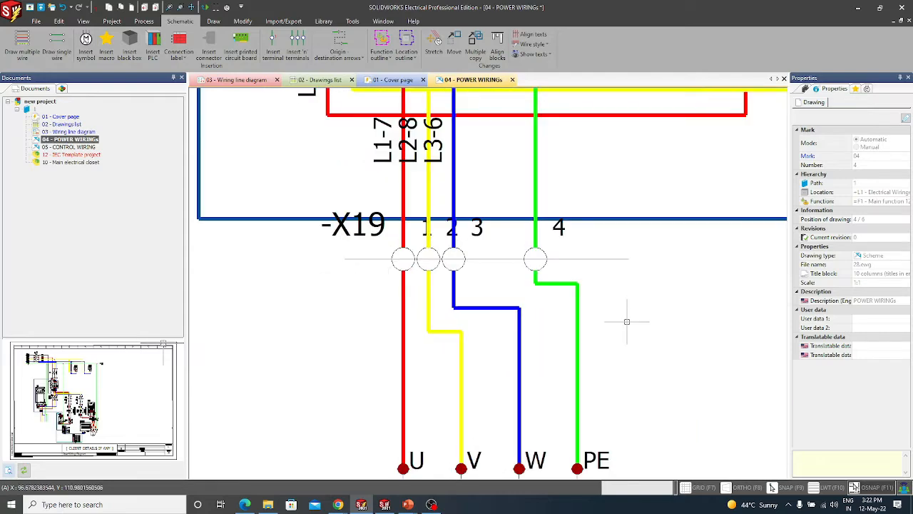
Step: Examine the completed motor M1 wiring with its X19 terminals within the whole power wiring drawing
scroll(624, 326, "down", 3)
scroll(627, 346, "down", 2)
middle_click_drag(611, 369, 451, 344)
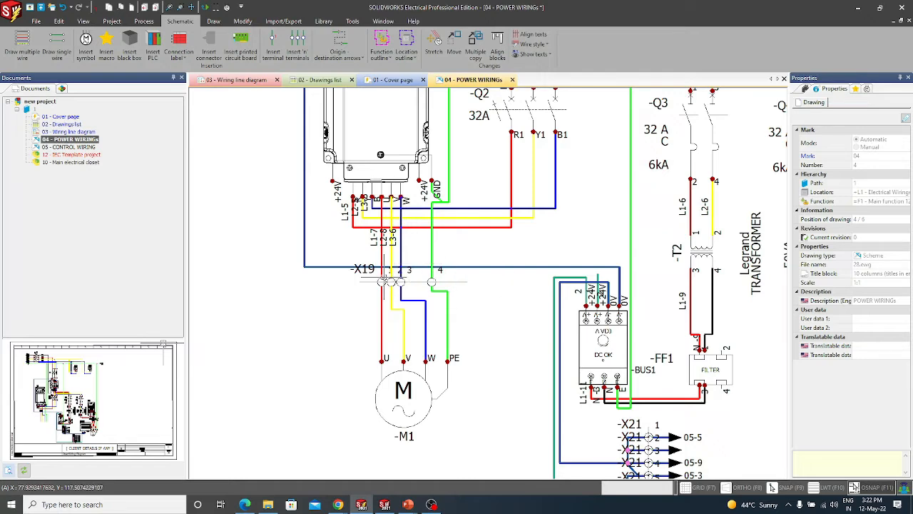
scroll(491, 313, "down", 4)
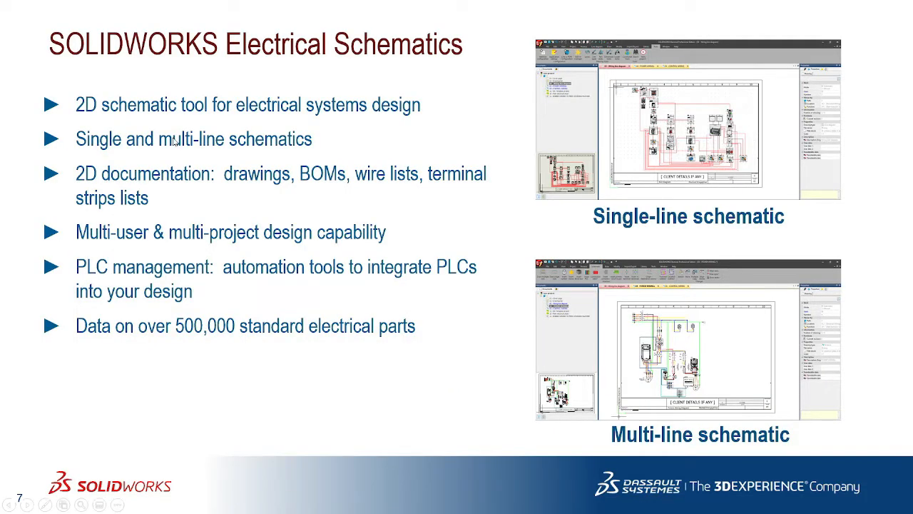
key("alt+Tab")
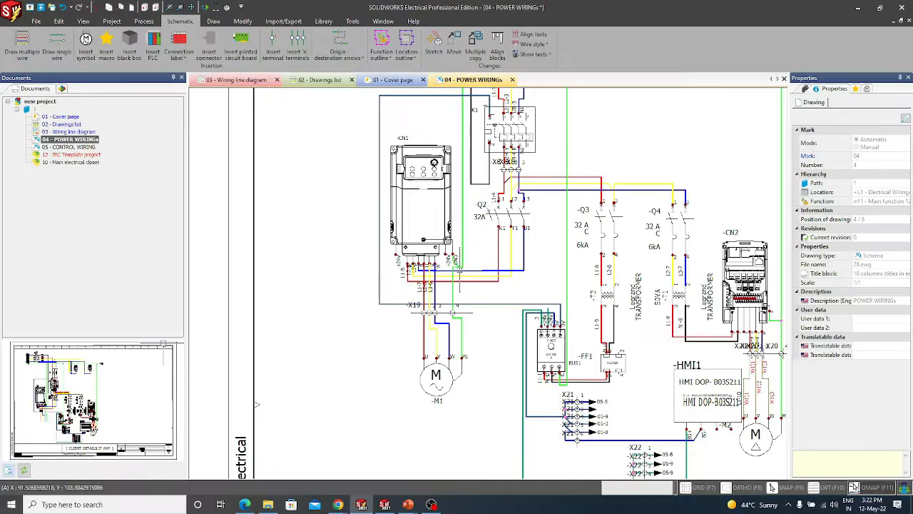
scroll(473, 345, "down", 1)
middle_click_drag(419, 344, 291, 324)
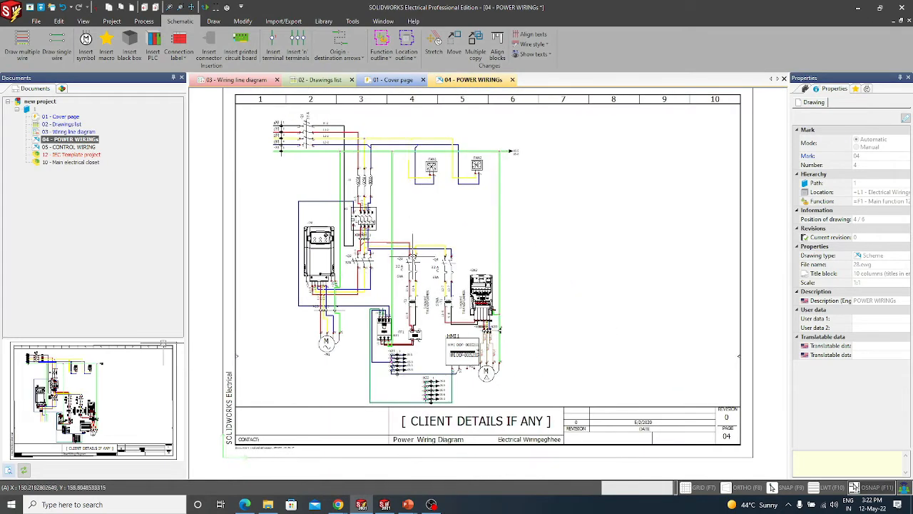
Step: Open the 05 - CONTROL WIRING drawing and browse the wire styles available for multiple wires without choosing one
double_click(57, 147)
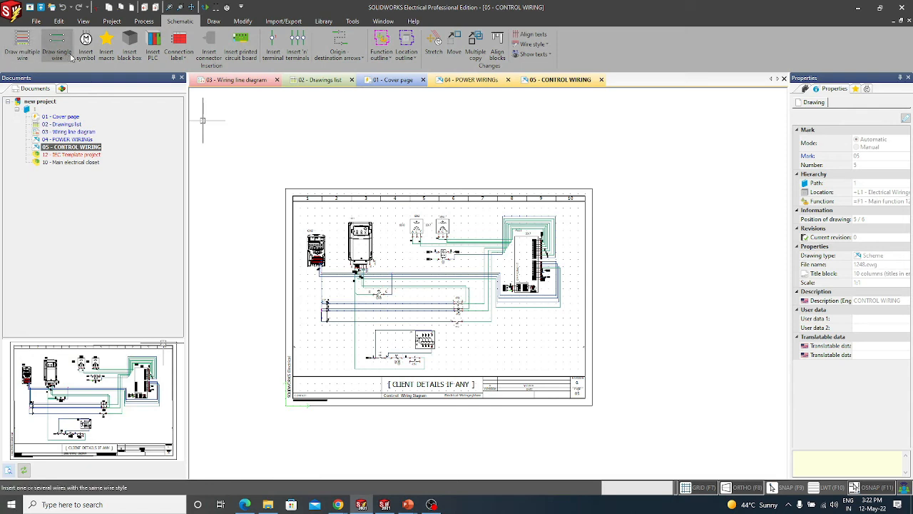
left_click(17, 47)
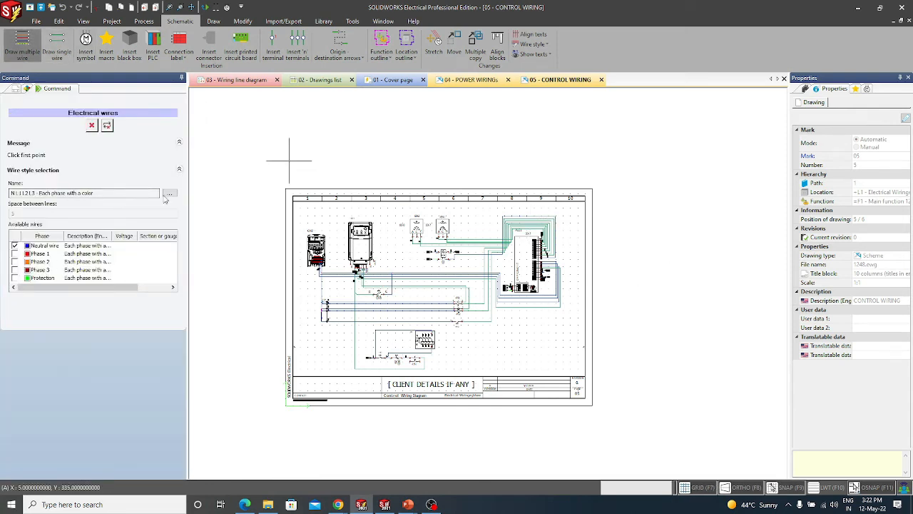
left_click(168, 193)
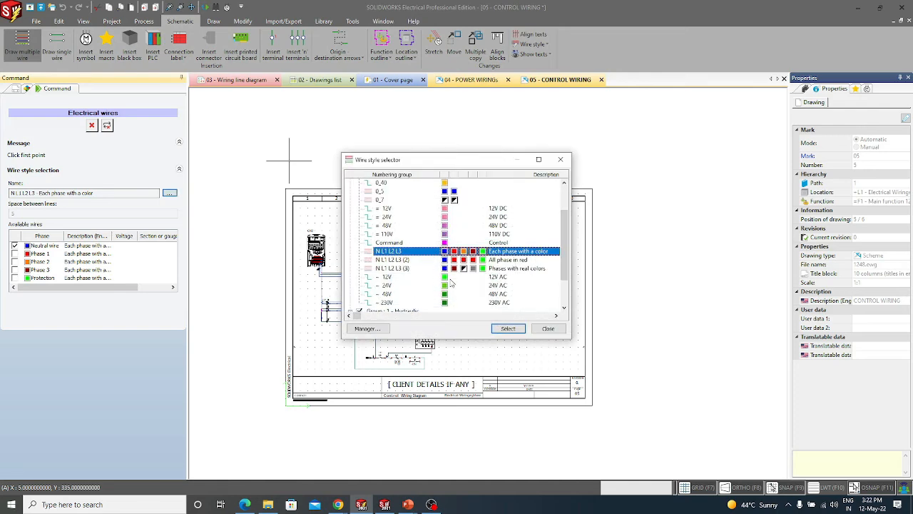
scroll(451, 283, "down", 2)
scroll(482, 260, "up", 4)
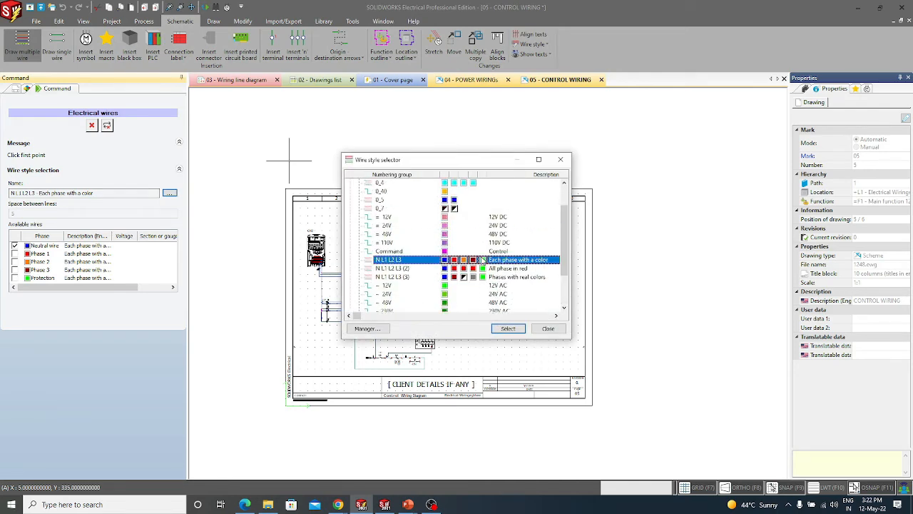
left_click(560, 159)
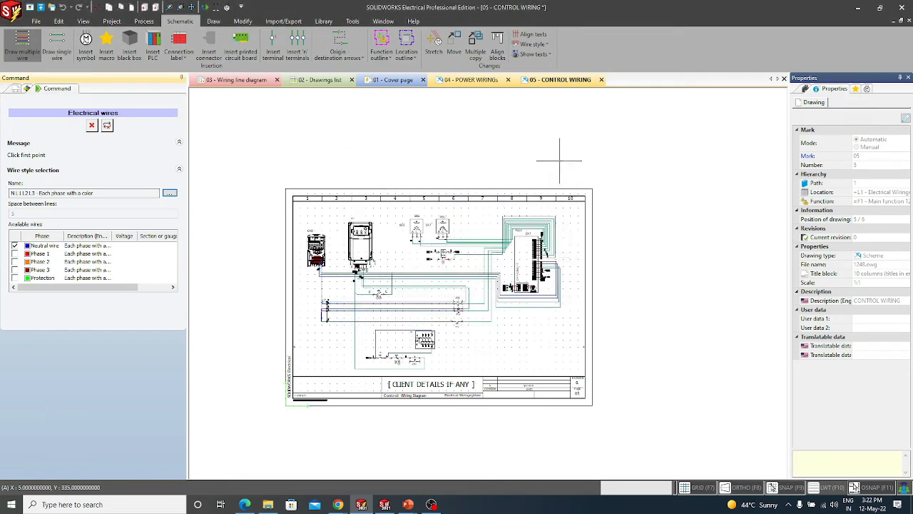
left_click(91, 124)
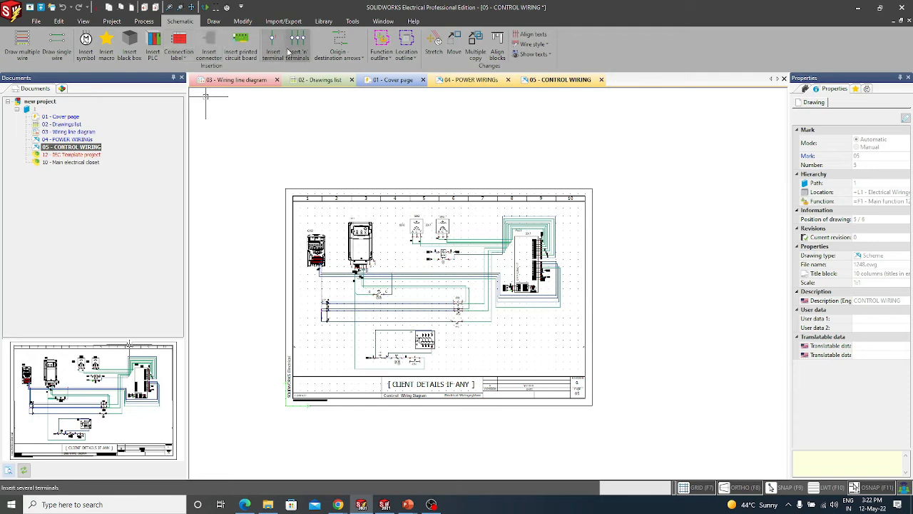
key("alt+Tab")
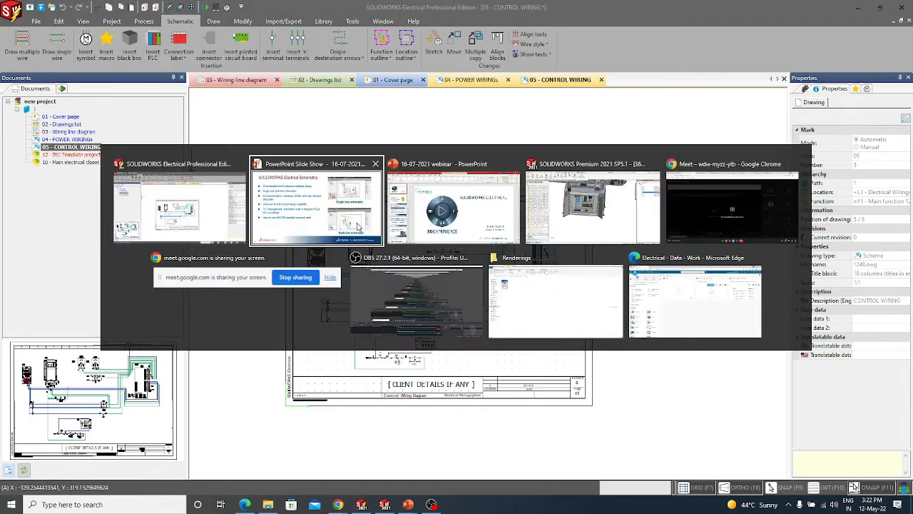
key("alt+shift+Tab")
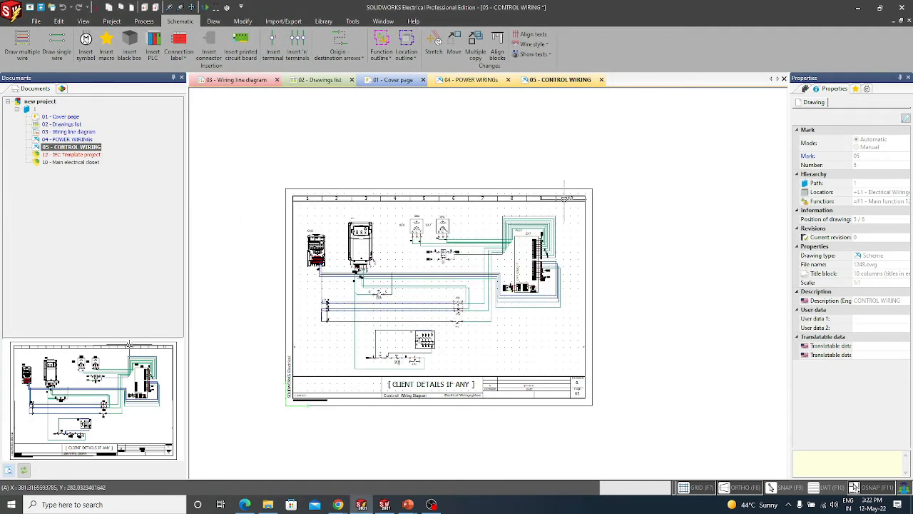
key("alt+Tab")
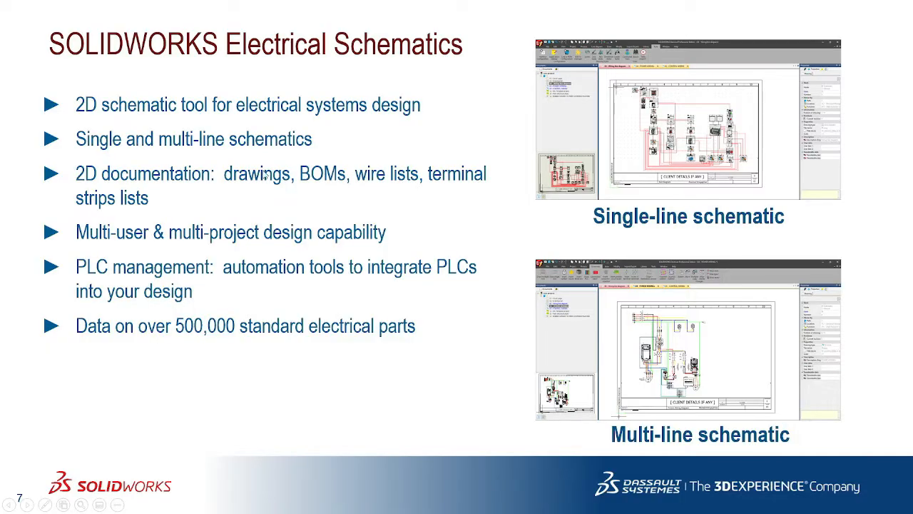
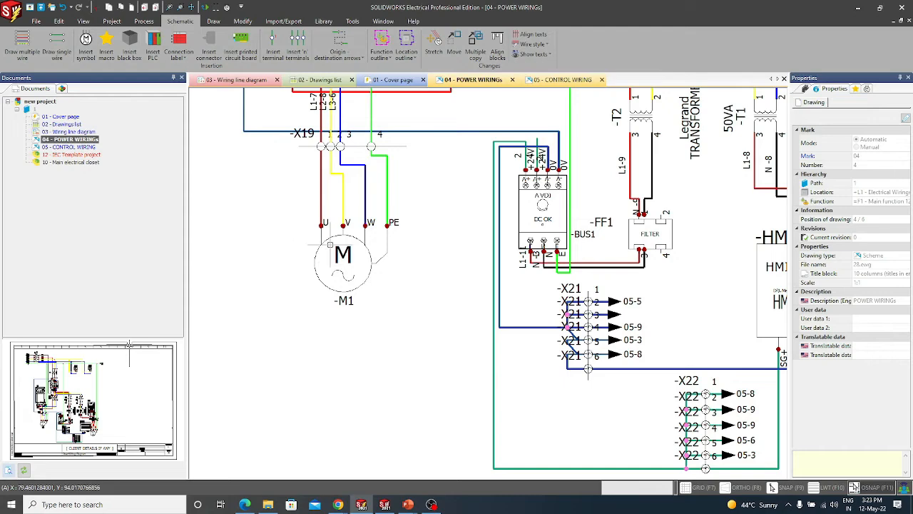
Step: Go from motor M1 in the power wiring drawing to its linked symbol in the wiring line diagram
right_click(330, 241)
mouse_move(371, 325)
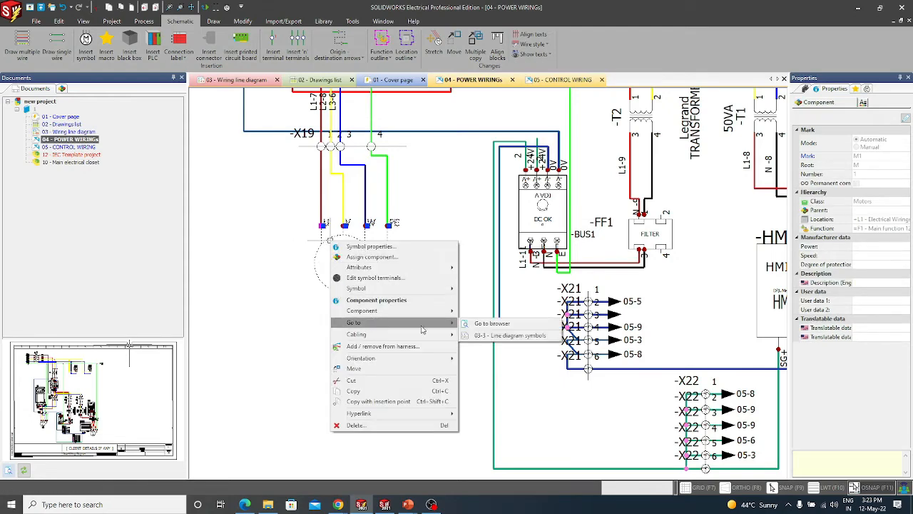
left_click(496, 337)
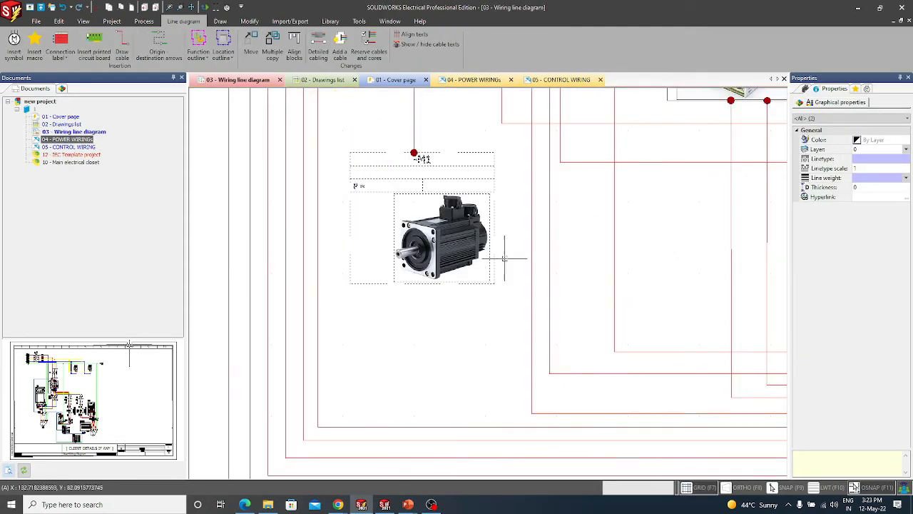
scroll(447, 249, "down", 3)
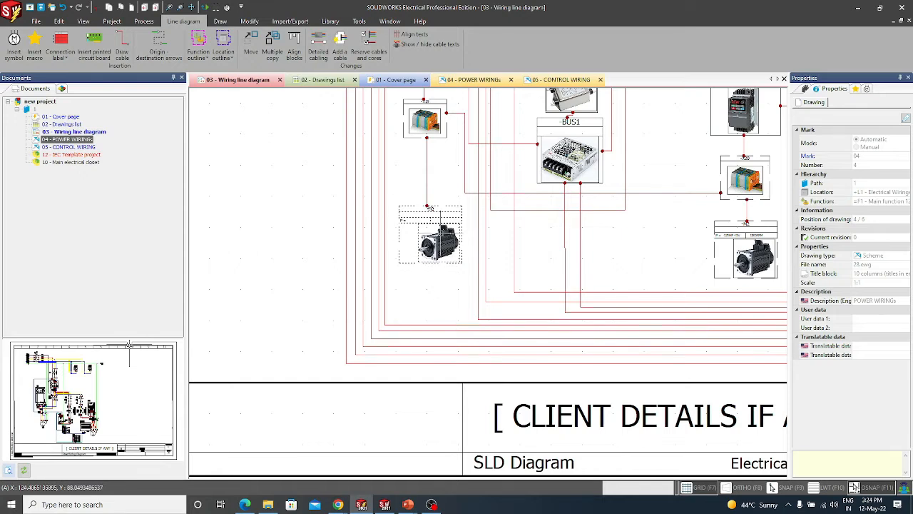
key("Escape")
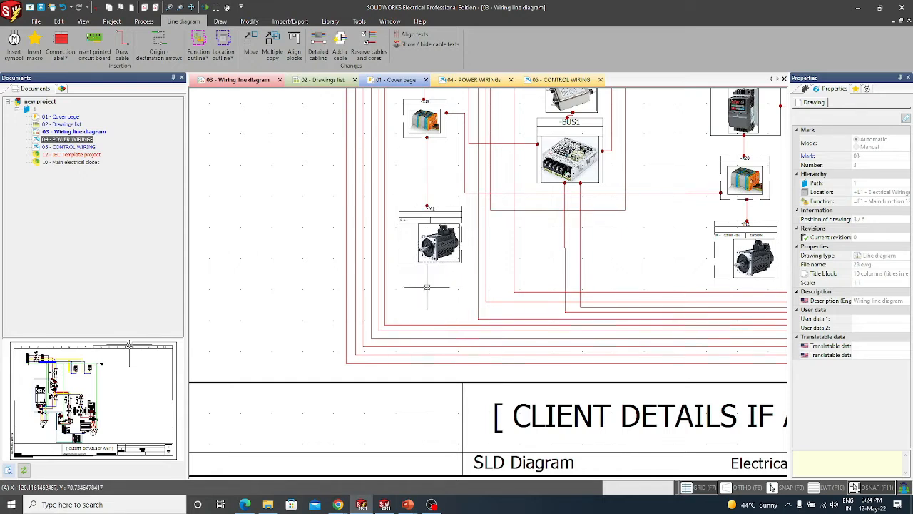
Step: Examine the component connections across the wiring line diagram, from motor M1 to the supply components Q1, L1 and K1
middle_click_drag(466, 287, 438, 321)
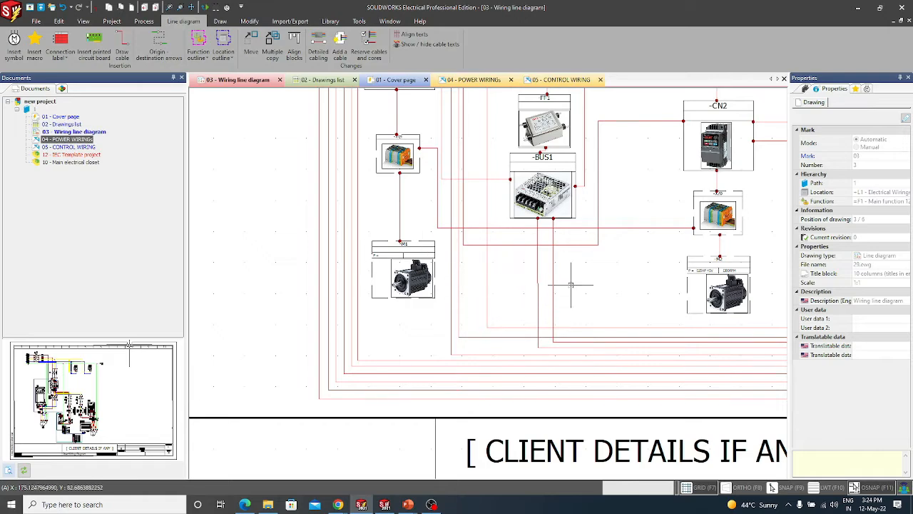
middle_click_drag(567, 287, 507, 348)
scroll(515, 331, "down", 1)
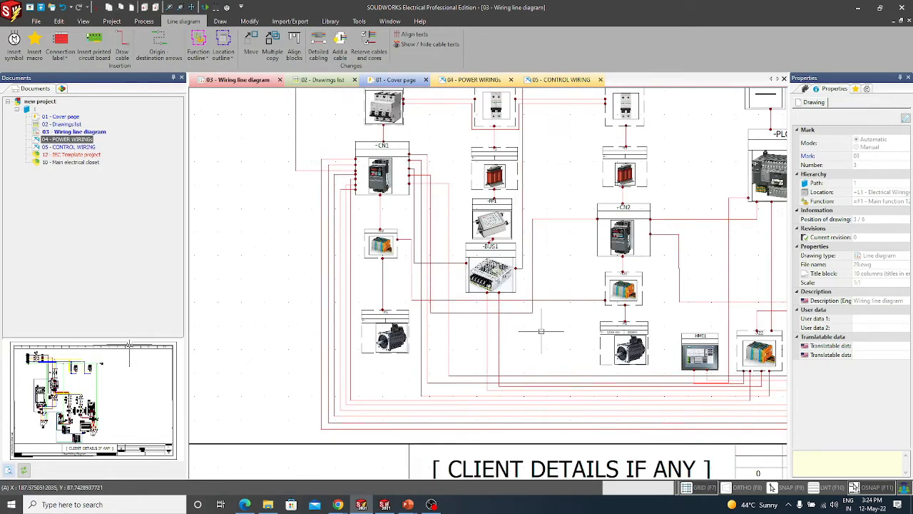
scroll(541, 331, "down", 4)
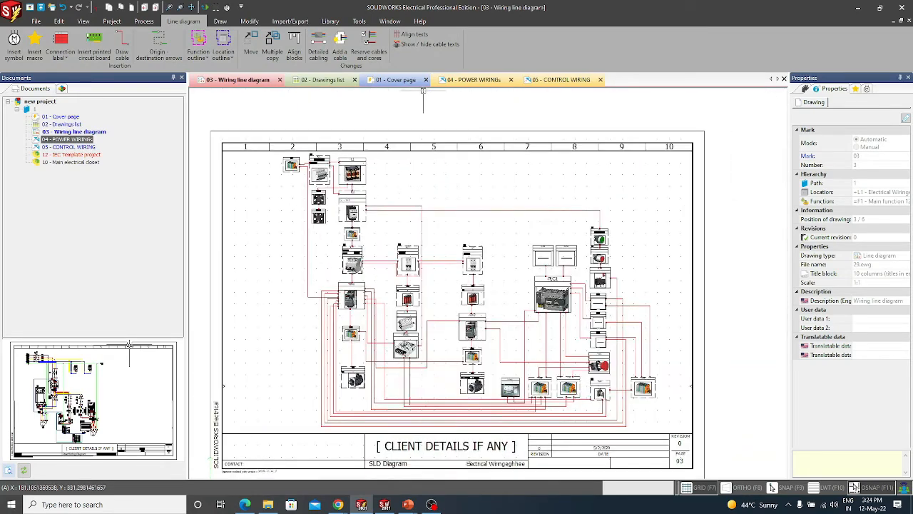
middle_click_drag(669, 364, 671, 314)
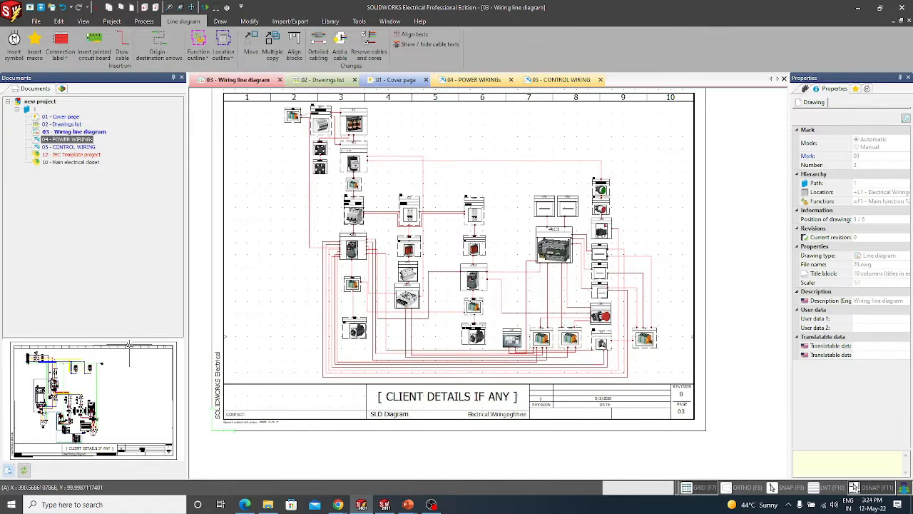
middle_click_drag(518, 137, 521, 165)
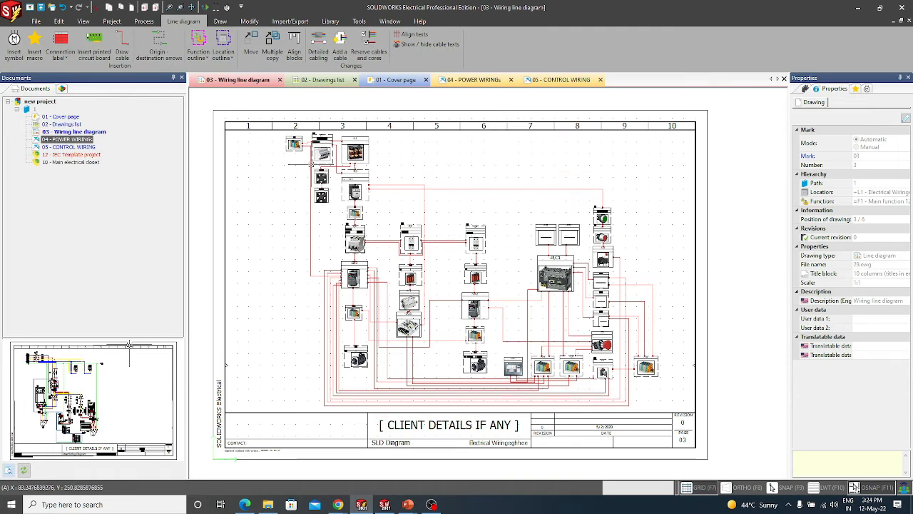
scroll(291, 149, "up", 4)
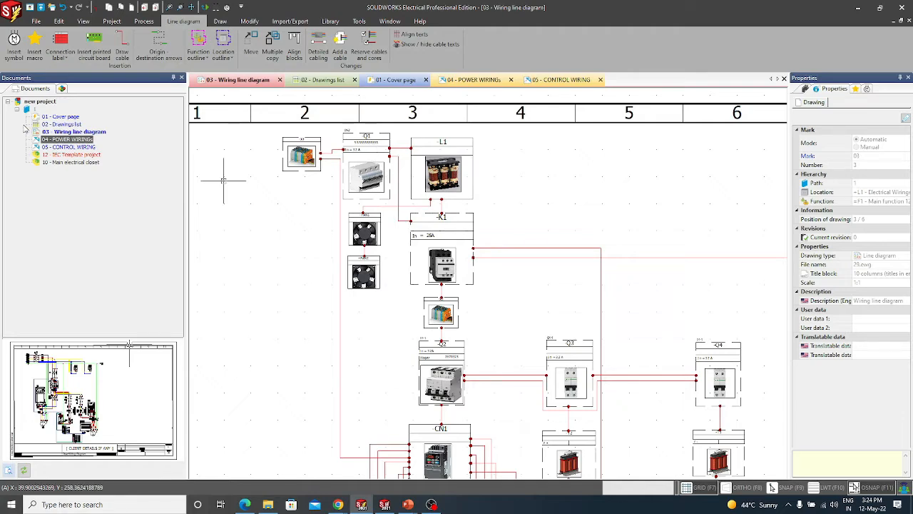
Step: Check the 05 - CONTROL WIRING drawing and return to 04 - POWER WIRINGs to view the area around filter FF1
double_click(68, 147)
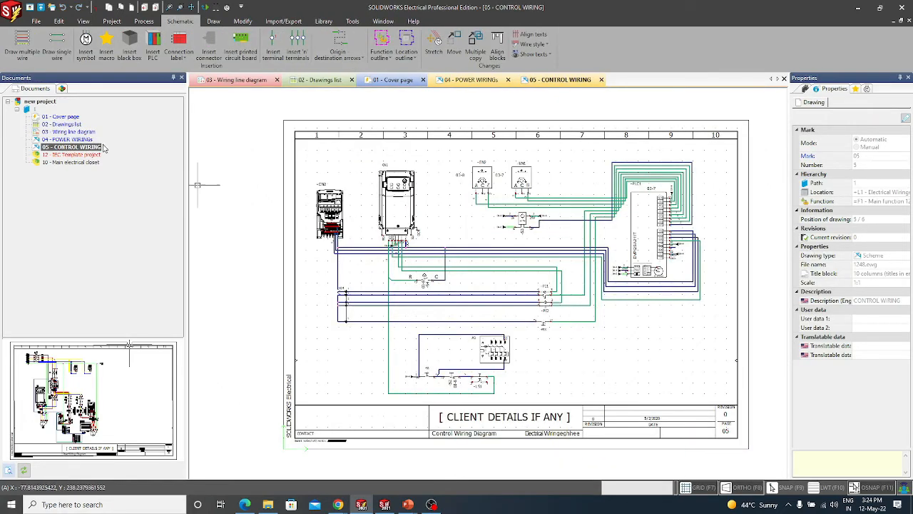
double_click(61, 139)
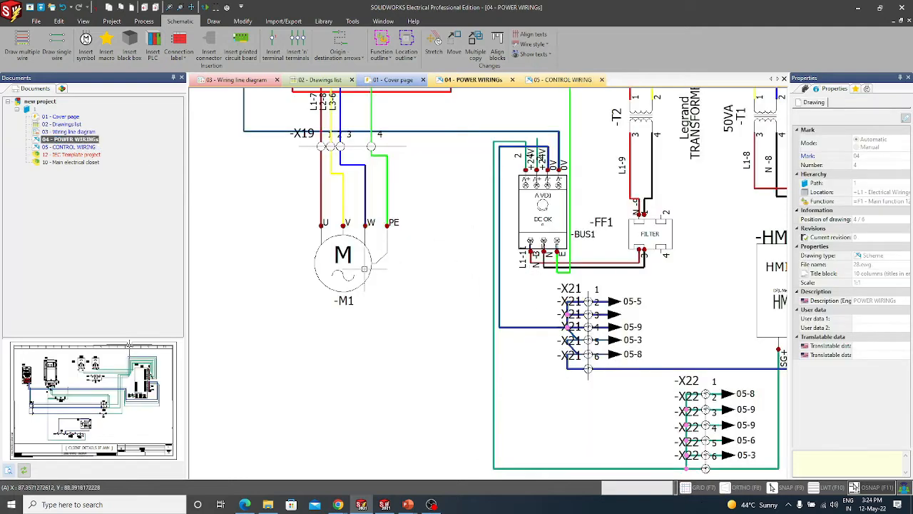
right_click(361, 245)
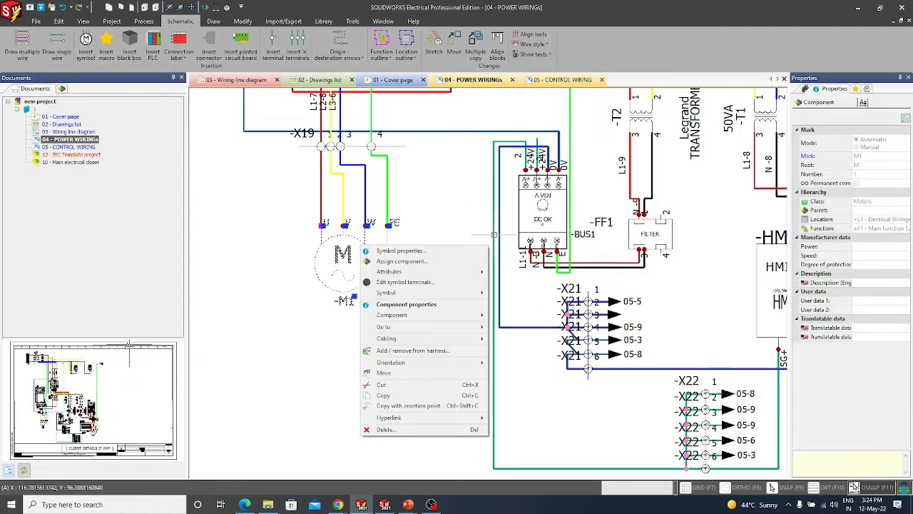
left_click(689, 298)
middle_click_drag(680, 268, 414, 274)
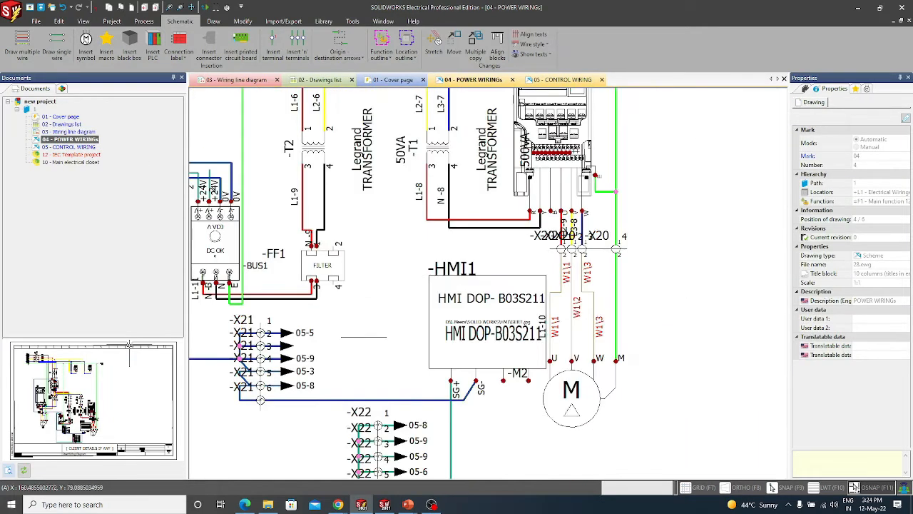
Step: Go from filter FF1 to its linked symbol in the wiring line diagram and view the surrounding components
right_click(331, 253)
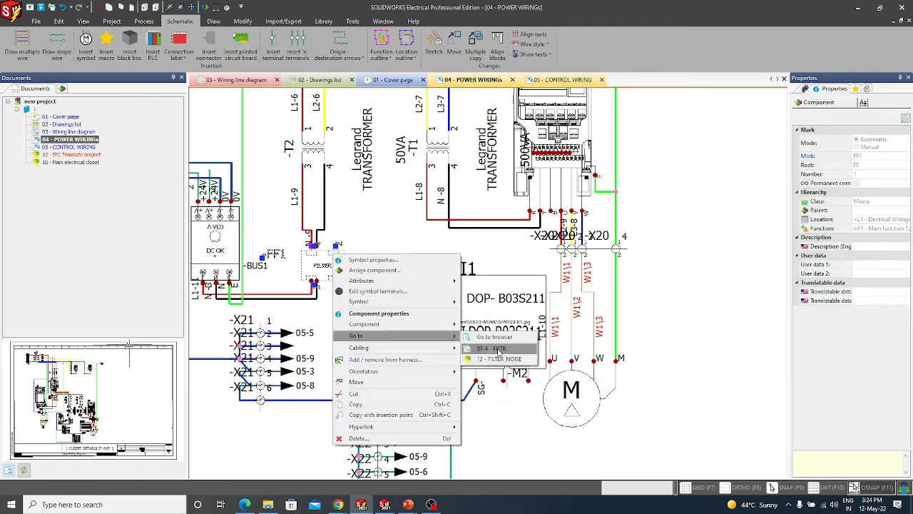
left_click(493, 349)
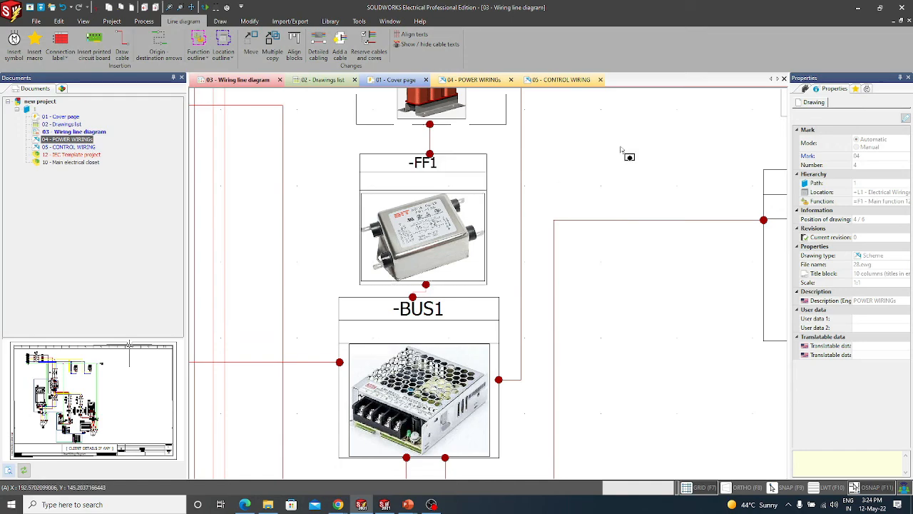
scroll(478, 338, "down", 5)
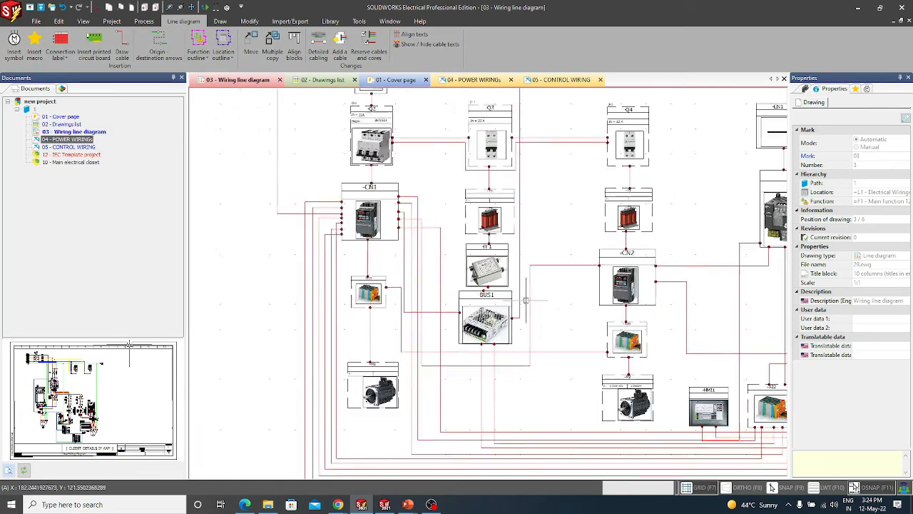
scroll(497, 322, "down", 3)
key("alt+Tab")
left_click(359, 209)
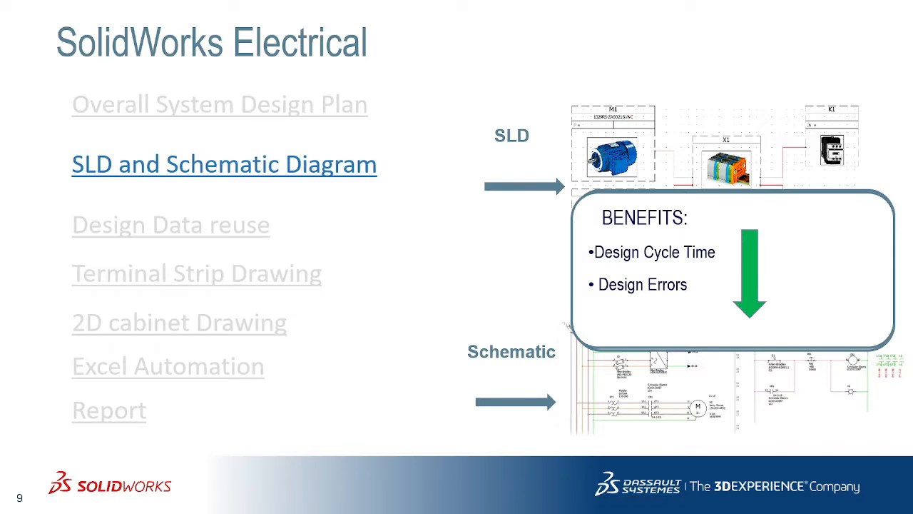
left_click(604, 293)
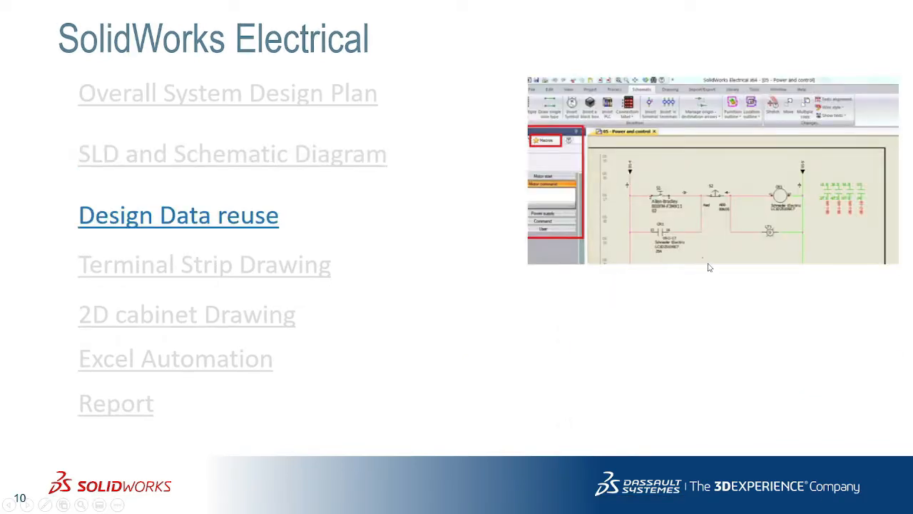
Step: Switch back to SOLIDWORKS Electrical and open the 05 - CONTROL WIRING drawing
key("alt+Tab")
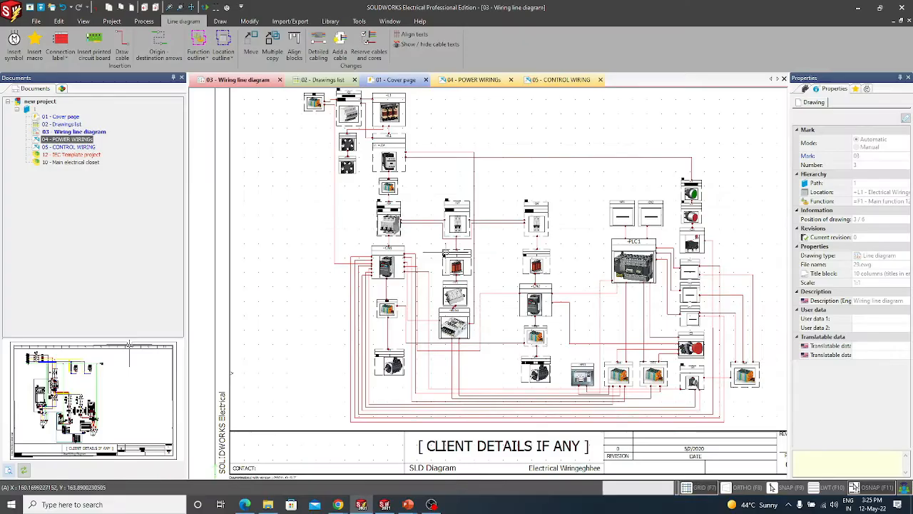
double_click(50, 147)
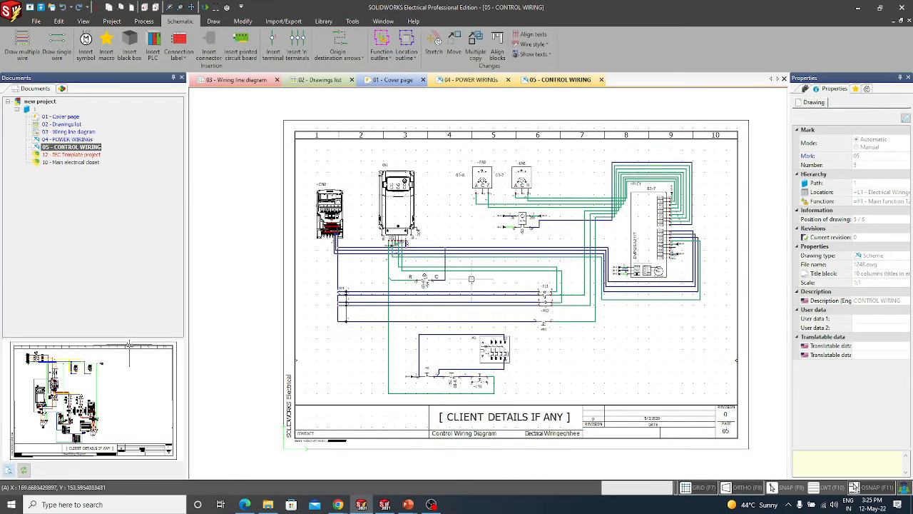
Step: Follow the 04-6 cross-reference arrow at sensor S3 in the control wiring through to its linked arrow at the PLC
middle_click_drag(679, 394, 475, 396)
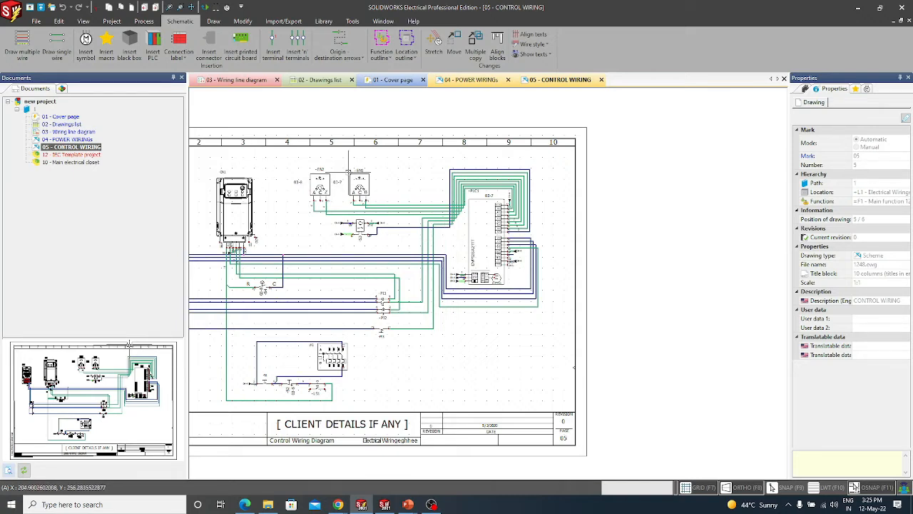
scroll(335, 235, "up", 5)
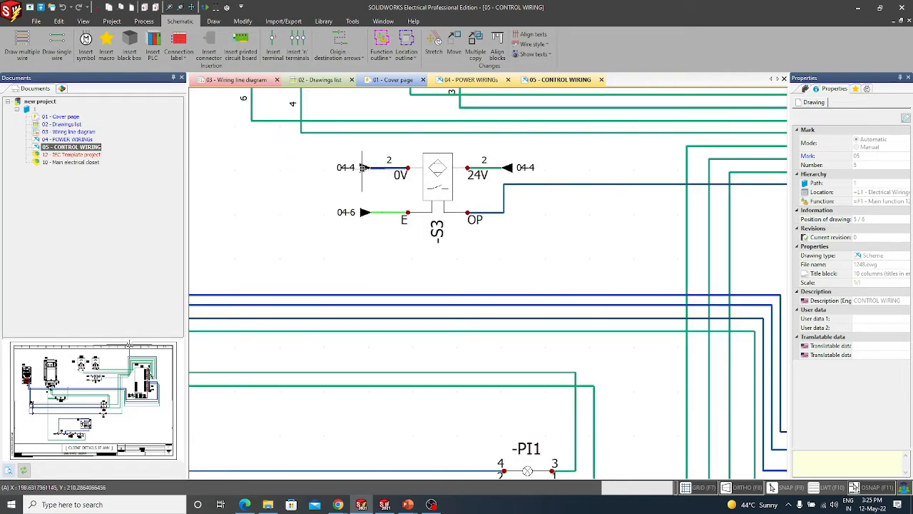
left_click(346, 212)
double_click(355, 212)
scroll(407, 285, "down", 11)
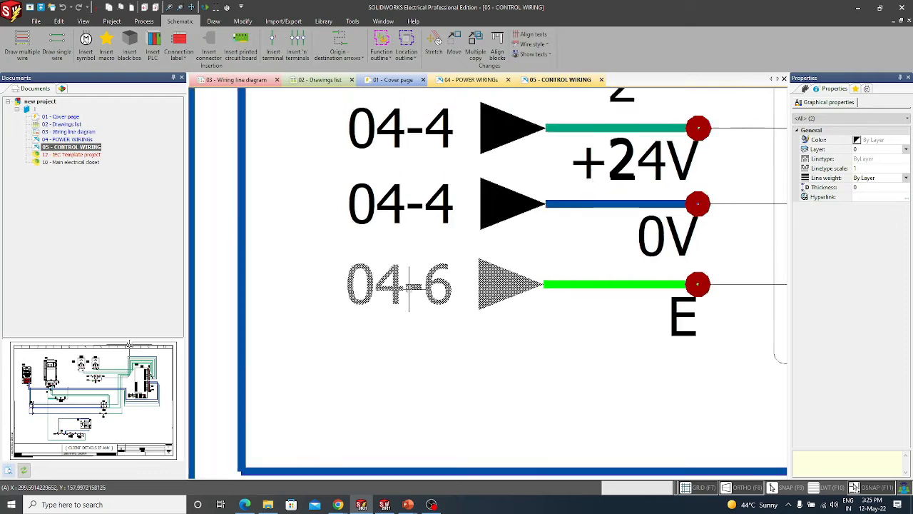
Step: Follow the PLC's 0V cross-reference arrow 04-4 to strip X21 in 04 - POWER WIRINGs and view the full power circuit
middle_click_drag(529, 354, 499, 313)
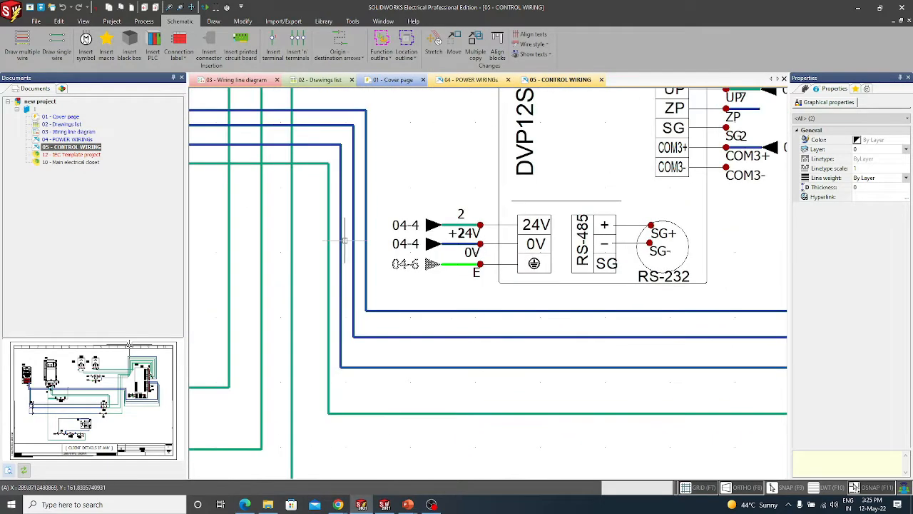
left_click(404, 243)
double_click(404, 243)
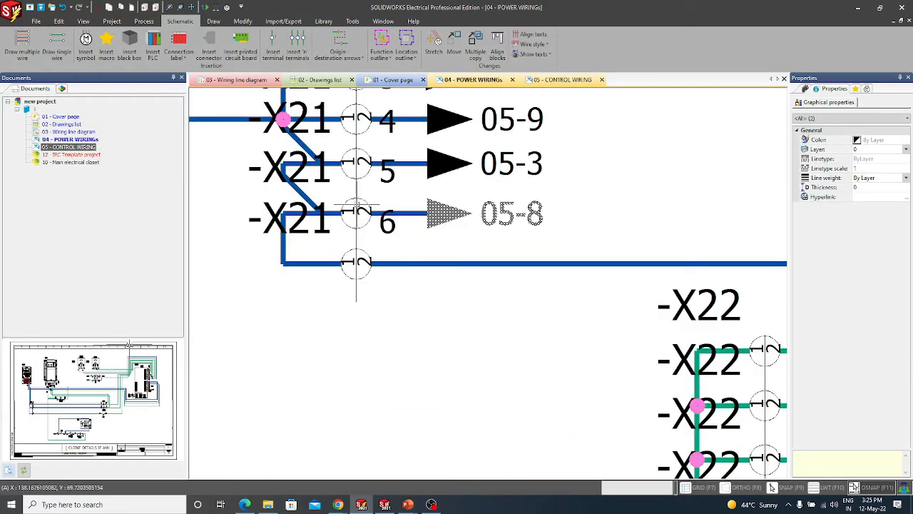
scroll(493, 275, "down", 8)
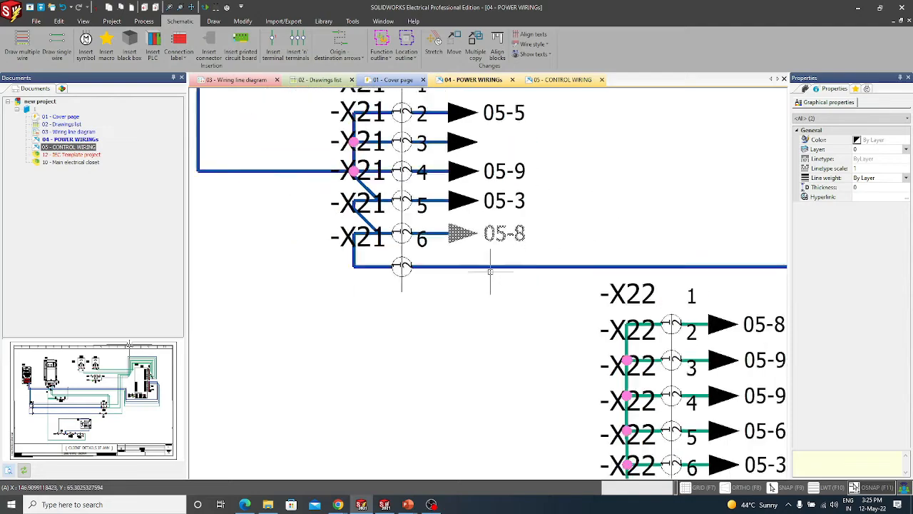
middle_click_drag(500, 169, 437, 285)
scroll(411, 328, "down", 3)
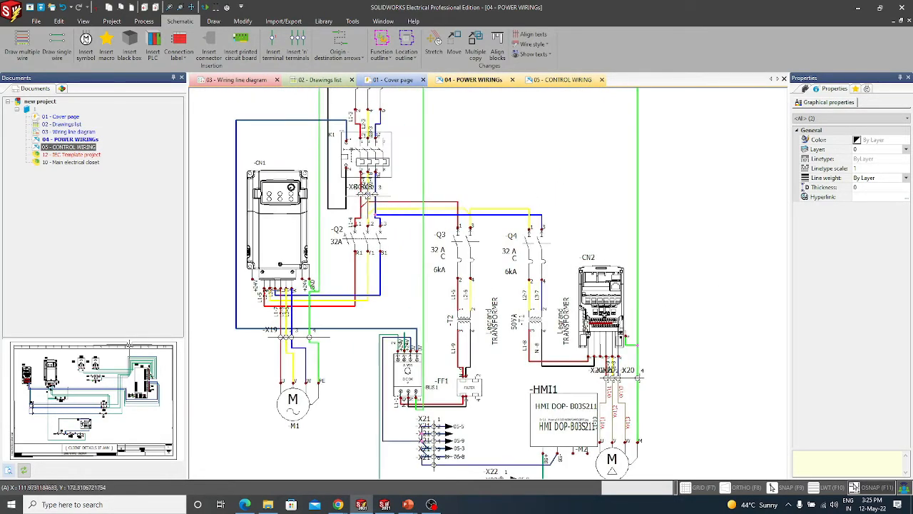
middle_click_drag(617, 230, 618, 287)
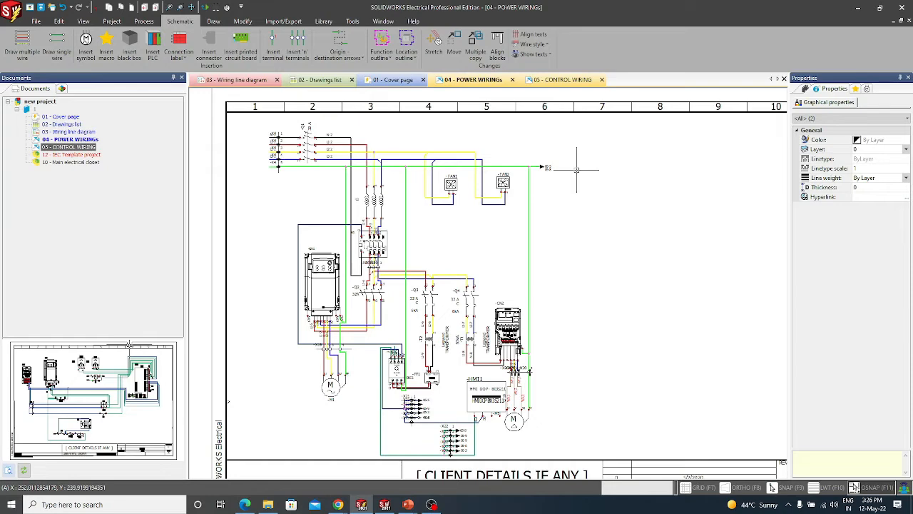
Step: Switch to the presentation, show its Terminal Strip Drawing slide, and return to SOLIDWORKS Electrical
key("alt+Tab")
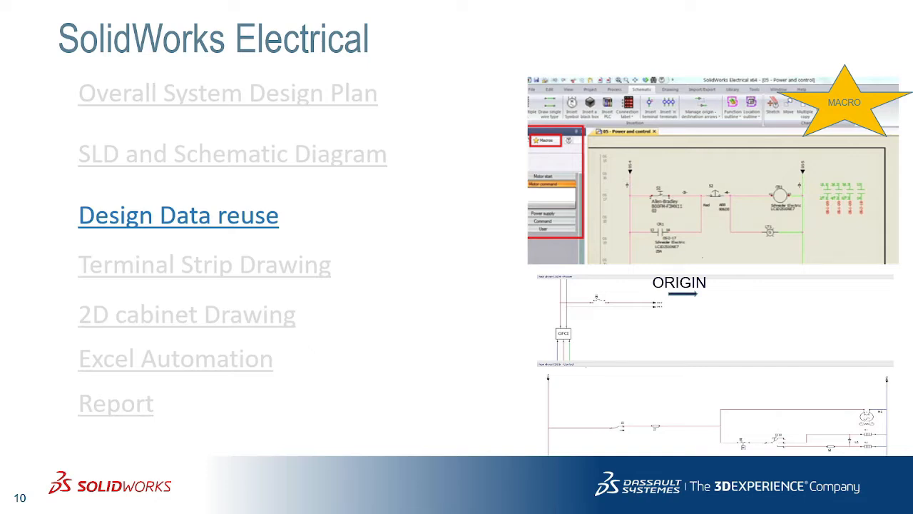
key("Right")
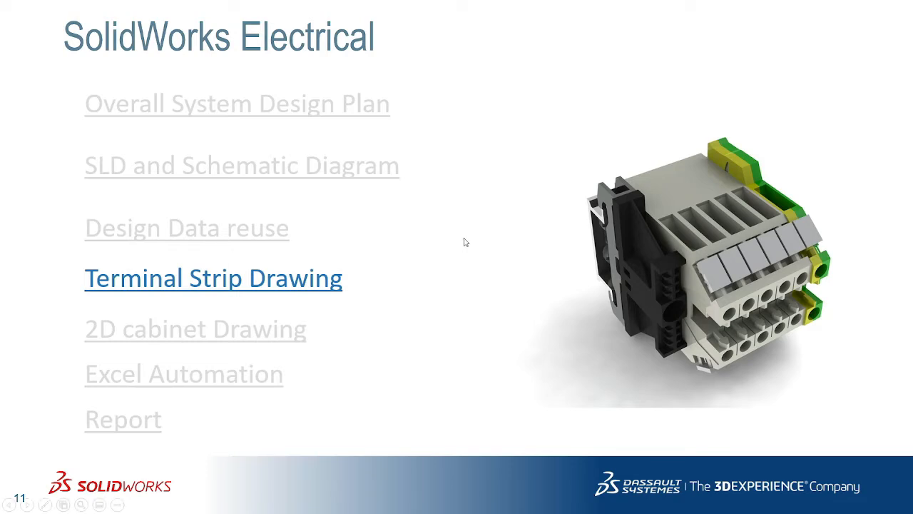
key("alt+Tab")
Step: Select 04 - POWER WIRINGs and view the X4 terminals beside breaker Q1
scroll(575, 259, "down", 4)
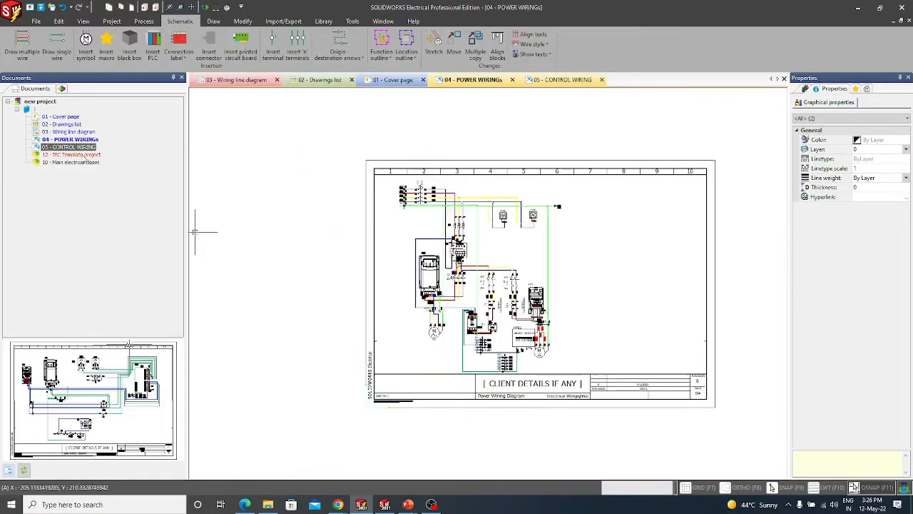
left_click(70, 139)
scroll(503, 243, "up", 1)
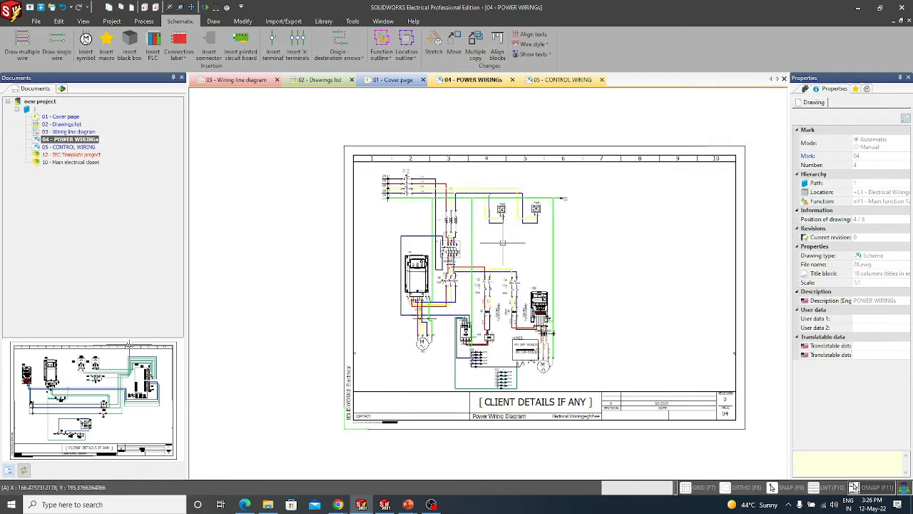
scroll(385, 185, "up", 7)
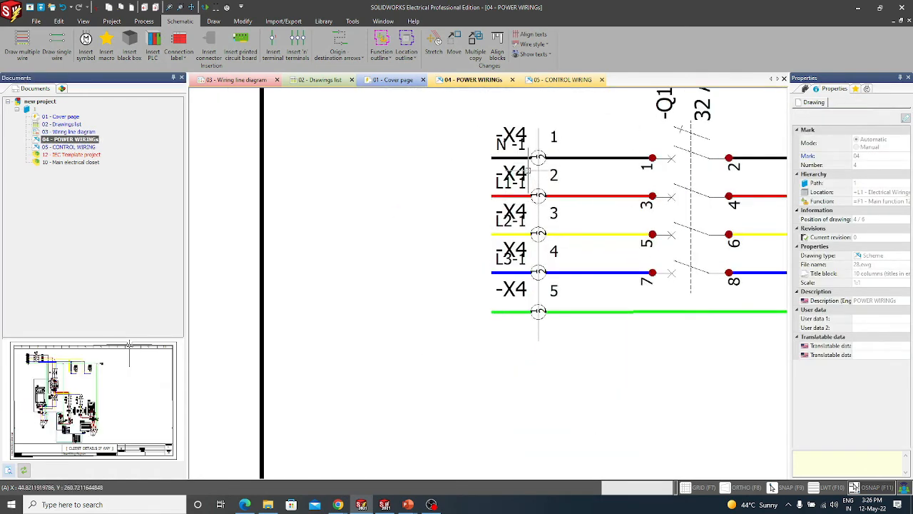
middle_click_drag(551, 290, 444, 289)
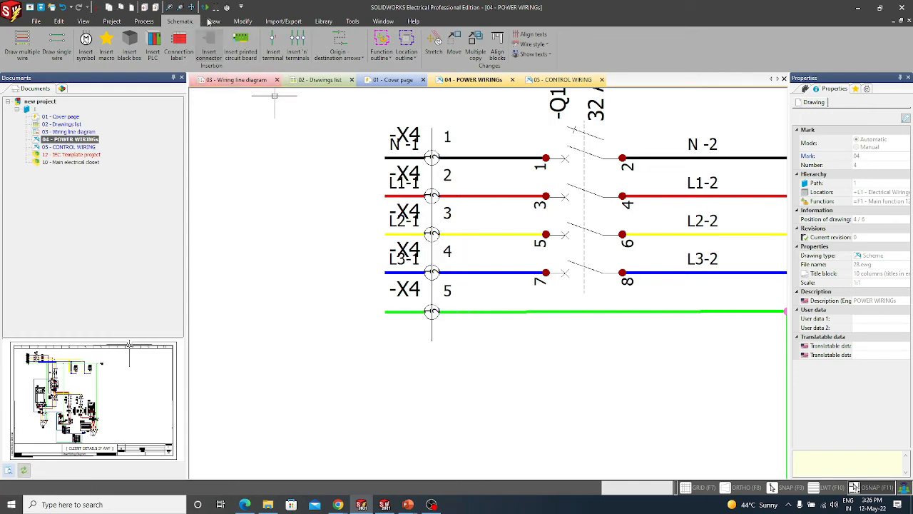
Step: Open the terminal strips manager and enable drawing for terminal strips X1, X2, X3 and X4
left_click(150, 21)
left_click(112, 21)
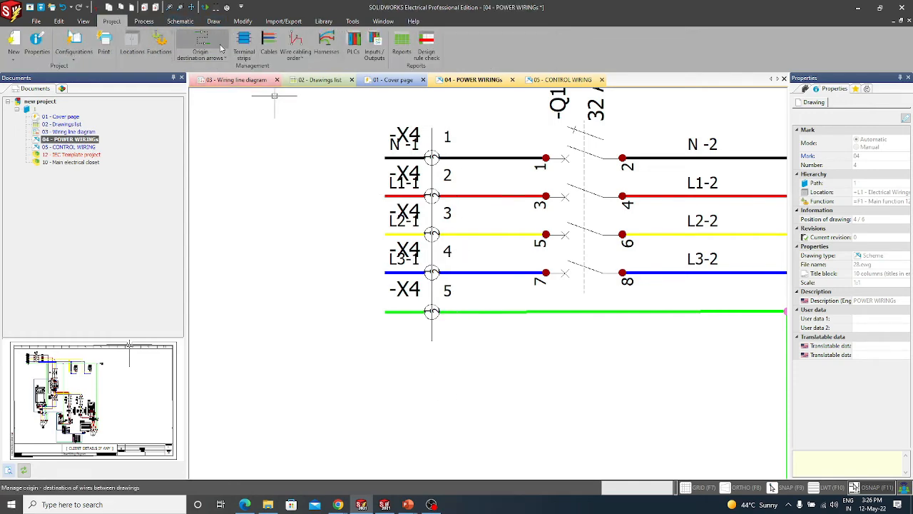
left_click_drag(357, 34, 282, 133)
left_click(423, 206)
left_click(422, 214)
left_click(422, 230)
left_click(423, 222)
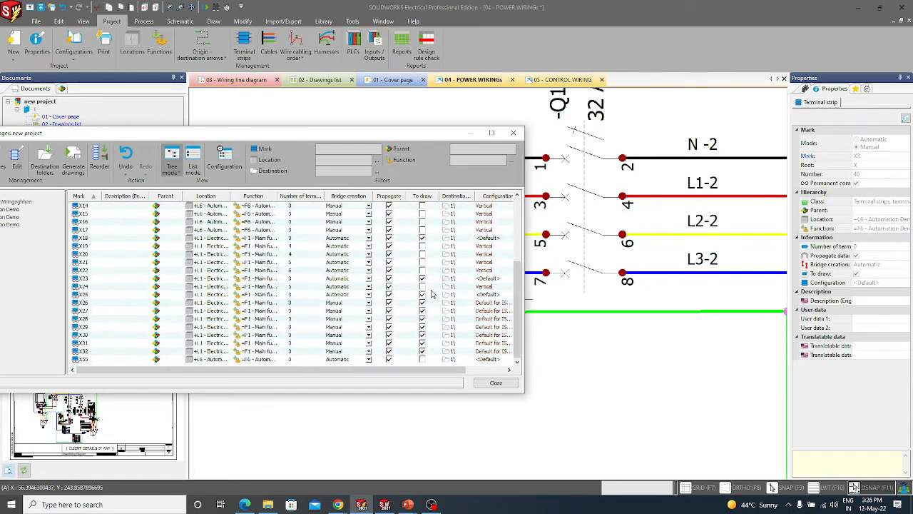
Step: Generate the terminal strip drawings from the manager and open the X4 drawing to view its terminals
left_click_drag(148, 138, 319, 139)
left_click(244, 164)
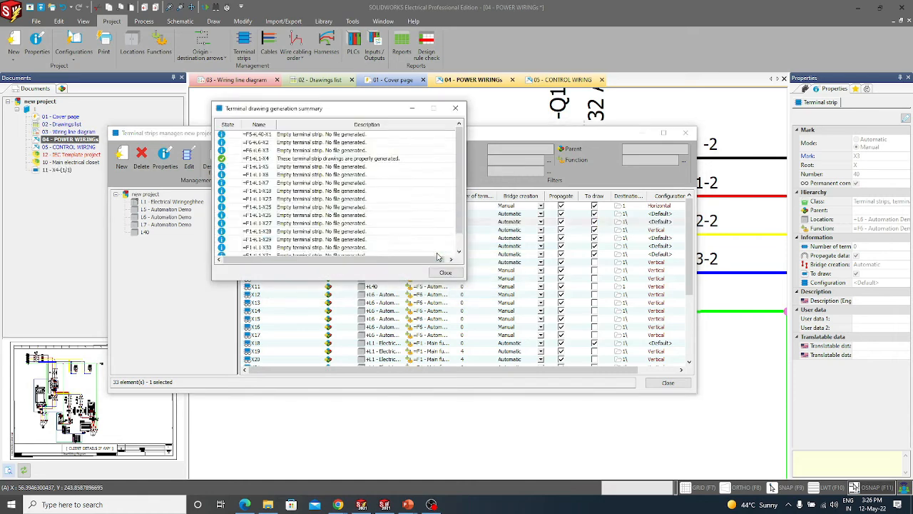
scroll(319, 222, "down", 1)
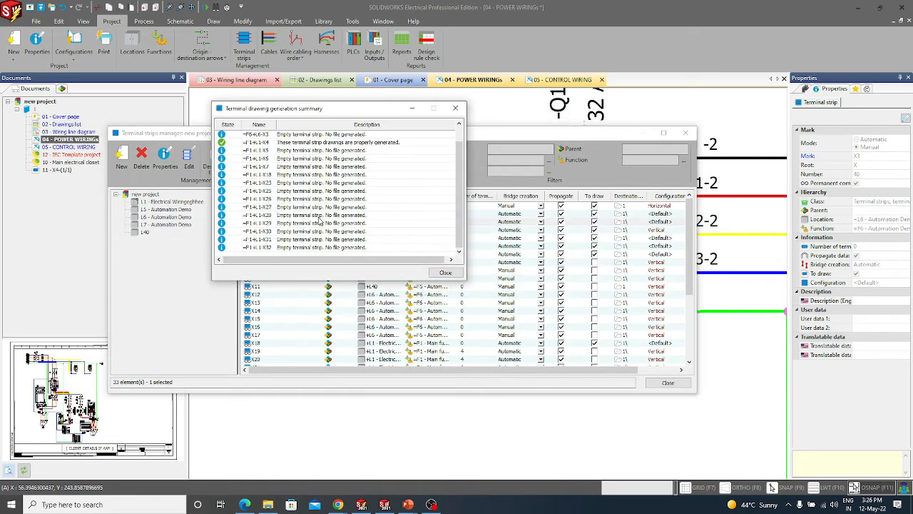
left_click(455, 108)
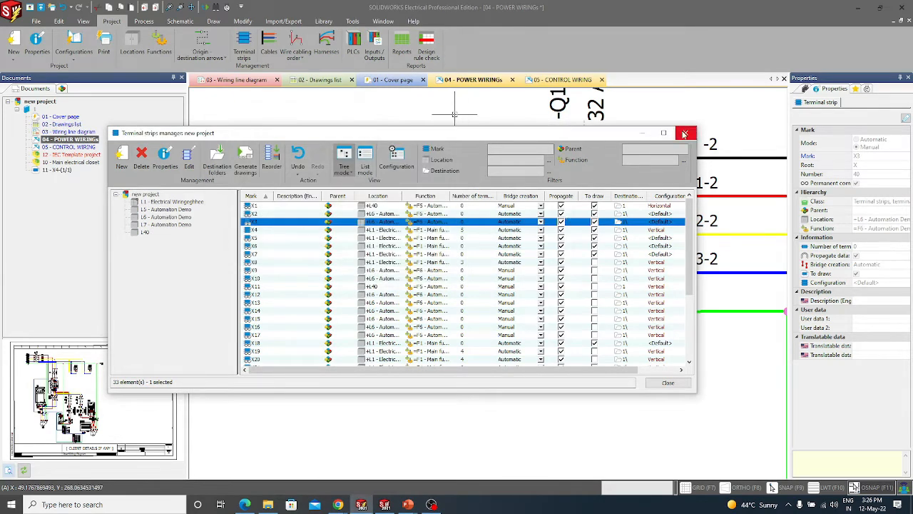
left_click(685, 132)
double_click(57, 170)
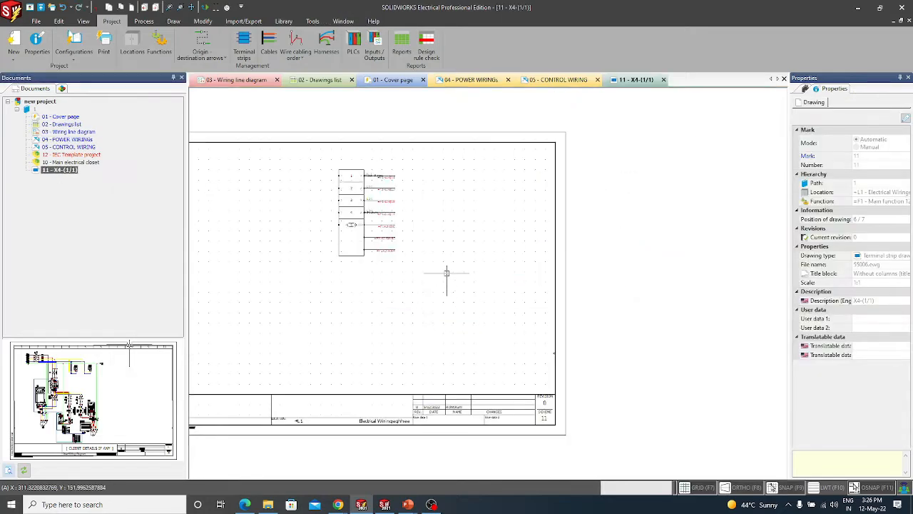
scroll(368, 198, "up", 2)
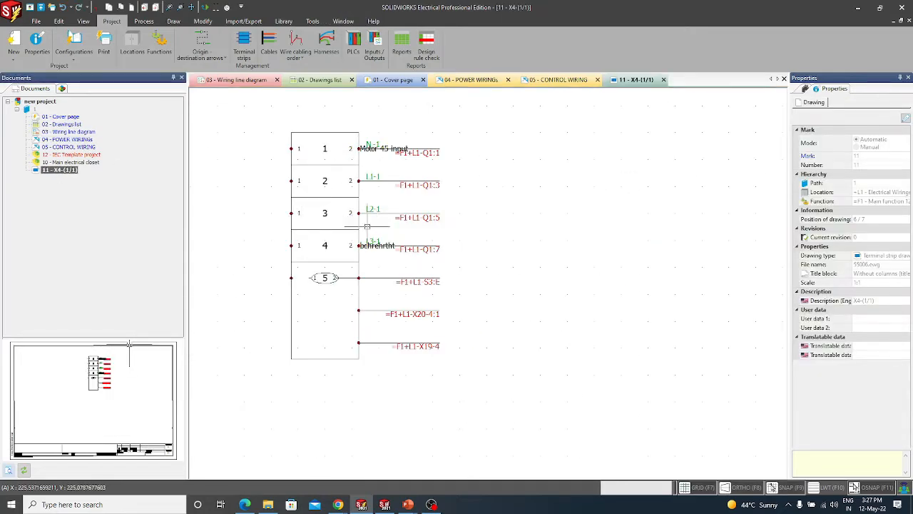
Step: Delete the 11 - X4-(1/1) terminal strip drawing from the project
right_click(44, 171)
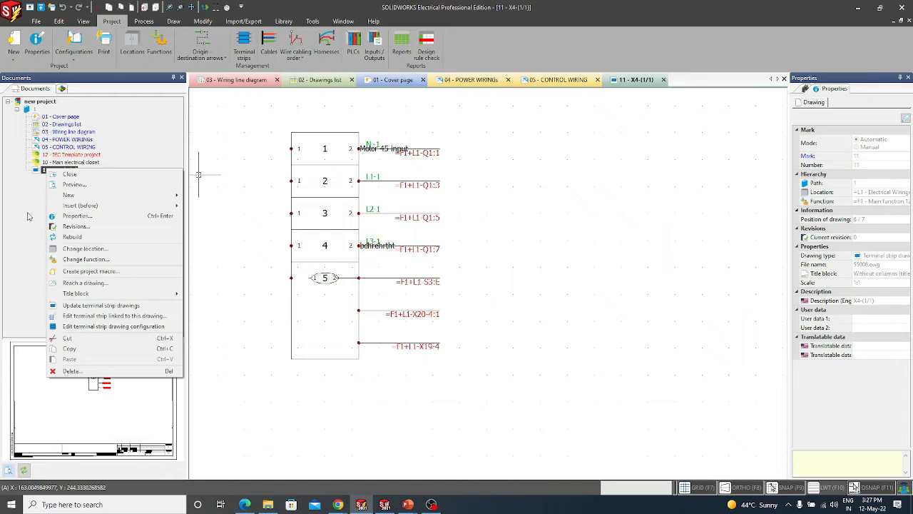
left_click(72, 371)
left_click(459, 277)
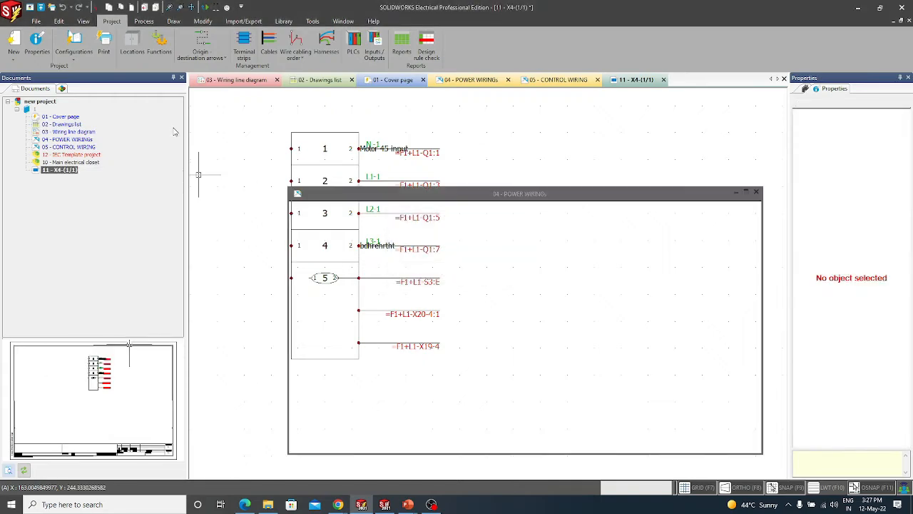
Step: Reopen the terminal strips manager and set X4's drawing configuration to Digicon configuration terminal drawing
left_click(243, 46)
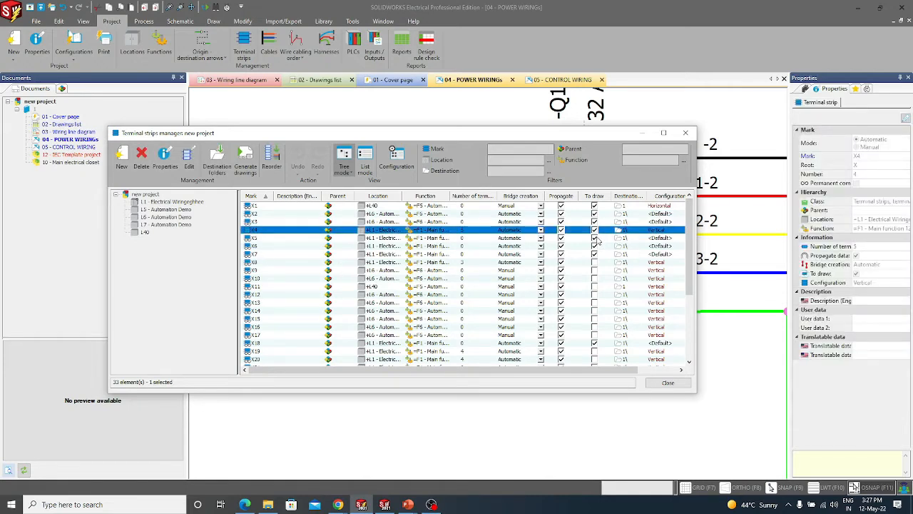
left_click(658, 233)
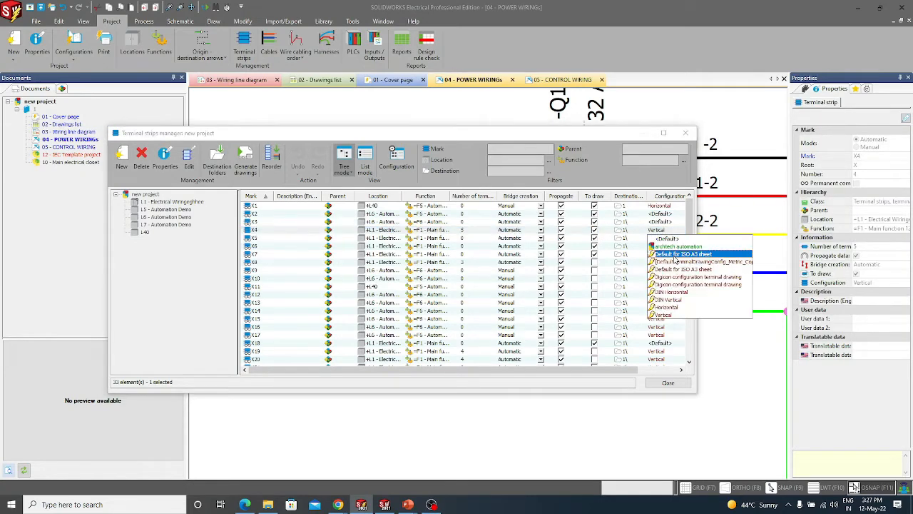
left_click(677, 254)
left_click(665, 230)
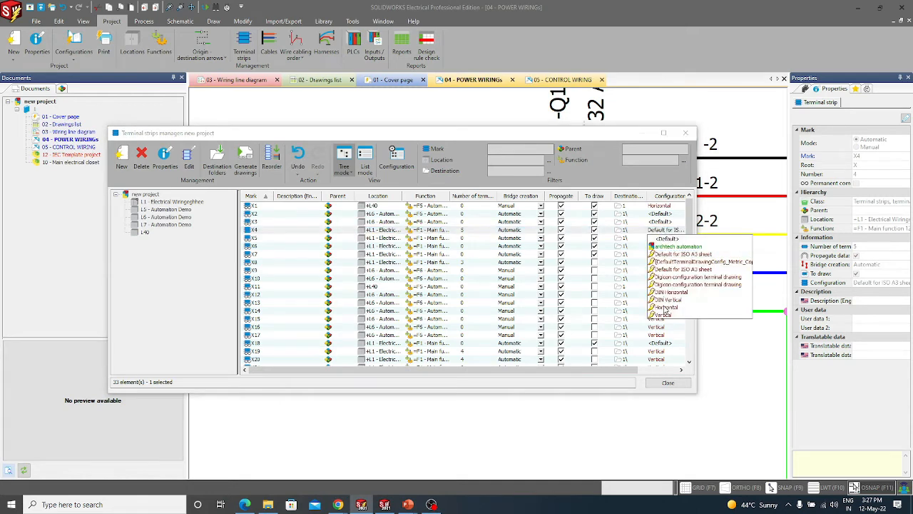
left_click(691, 277)
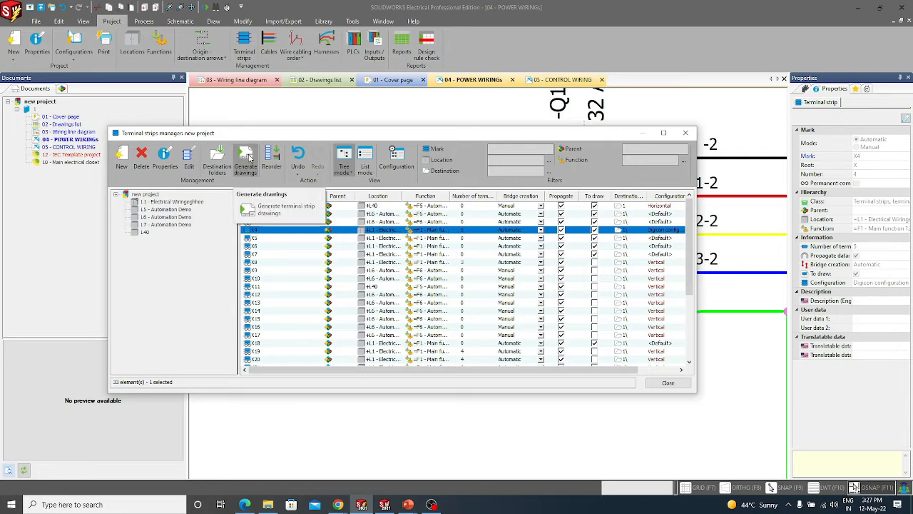
Step: Check the strip list, generate the terminal strip drawings with the new X4 configuration, and close the manager
scroll(436, 303, "down", 3)
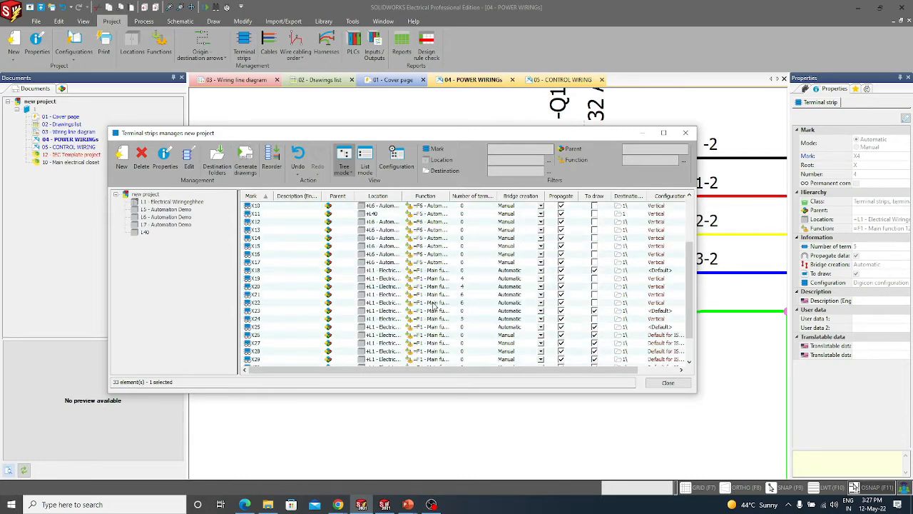
scroll(499, 316, "up", 3)
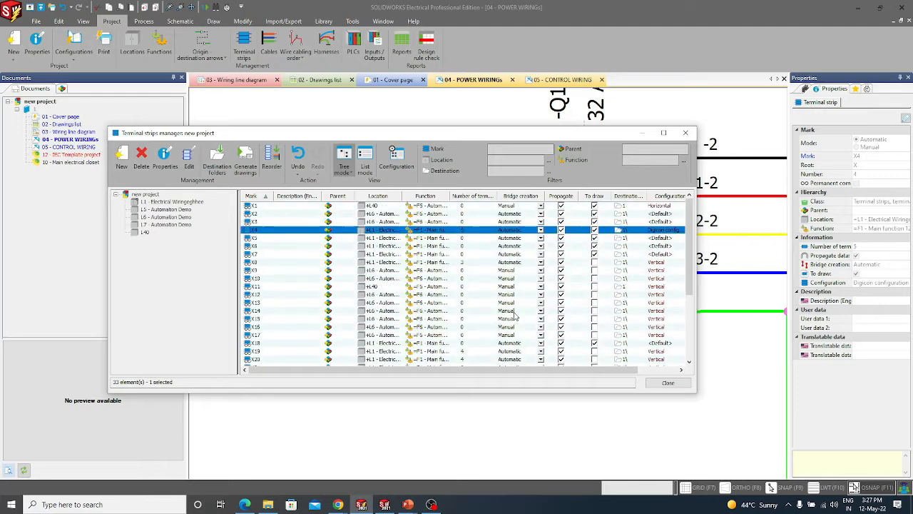
left_click(245, 161)
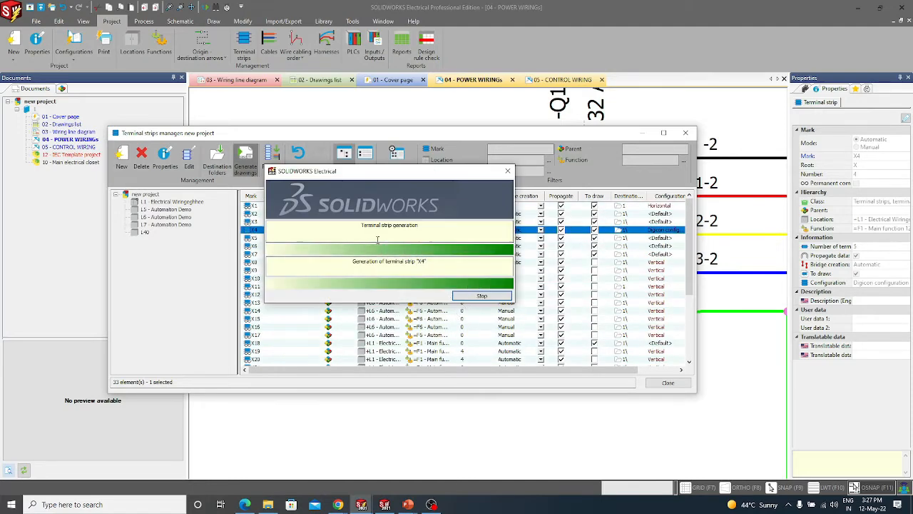
left_click(667, 383)
Step: Open the regenerated X4 drawing and examine its header, panel and field sides, terminals and wire destinations
double_click(59, 170)
scroll(464, 146, "up", 5)
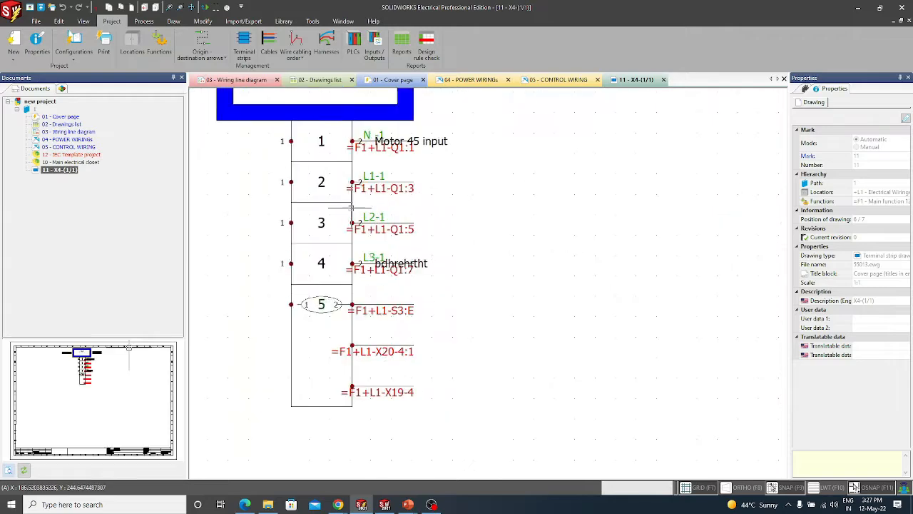
middle_click_drag(367, 201, 420, 297)
mouse_move(321, 266)
middle_mouse_down()
mouse_move(388, 236)
mouse_move(425, 251)
middle_mouse_up()
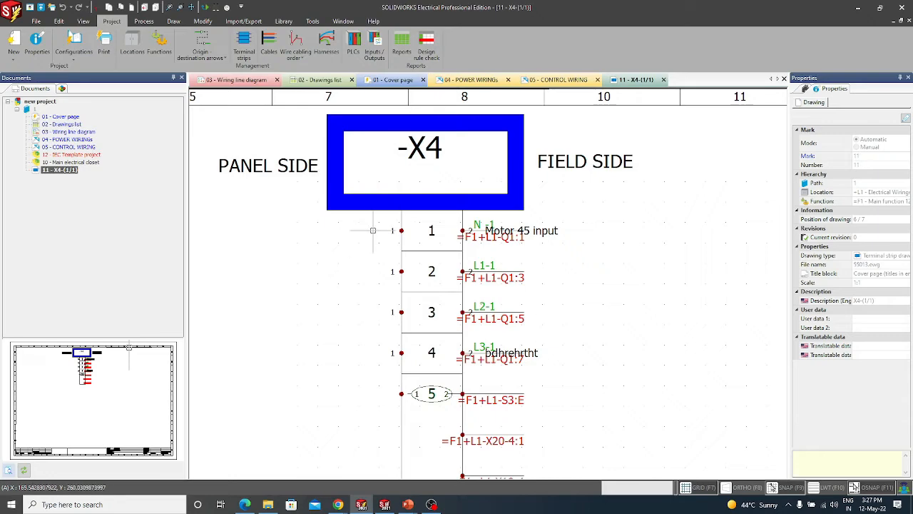
middle_click_drag(545, 291, 473, 267)
mouse_move(465, 343)
middle_mouse_down()
mouse_move(457, 214)
mouse_move(445, 345)
middle_mouse_up()
scroll(405, 249, "up", 1)
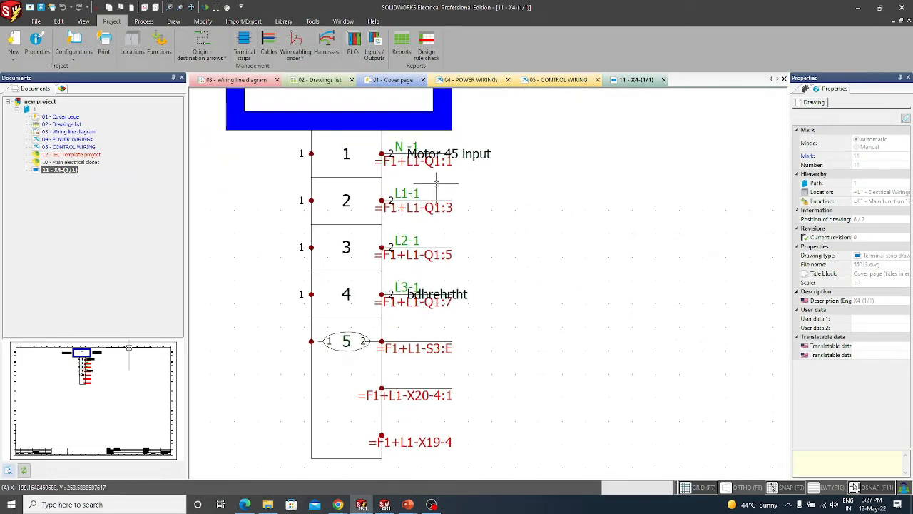
Step: Move the "Motor 45 input" and "bdhrehrtht" texts of terminals 1 and 4 to the right, clear of the wire labels
left_click(417, 153)
left_click_drag(407, 153, 515, 154)
left_click(421, 294)
left_click(405, 300)
left_click(461, 293)
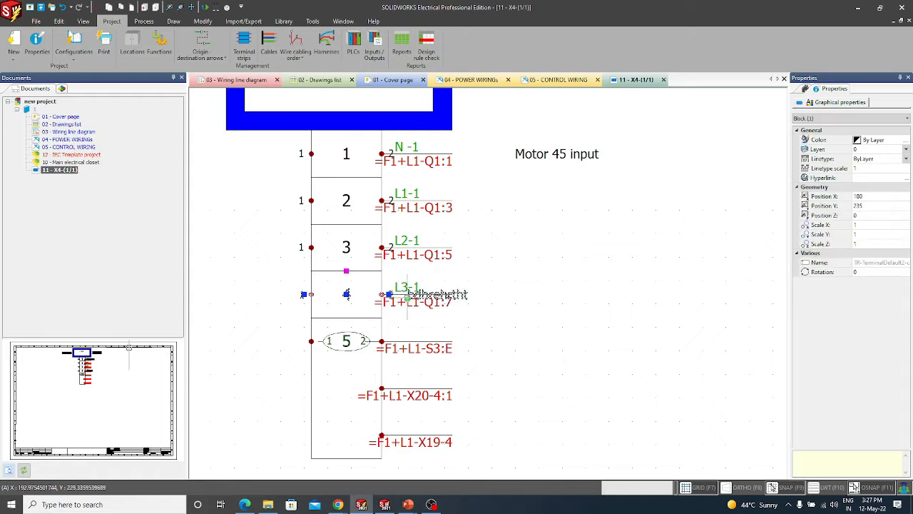
left_click_drag(407, 298, 525, 298)
left_click(525, 299)
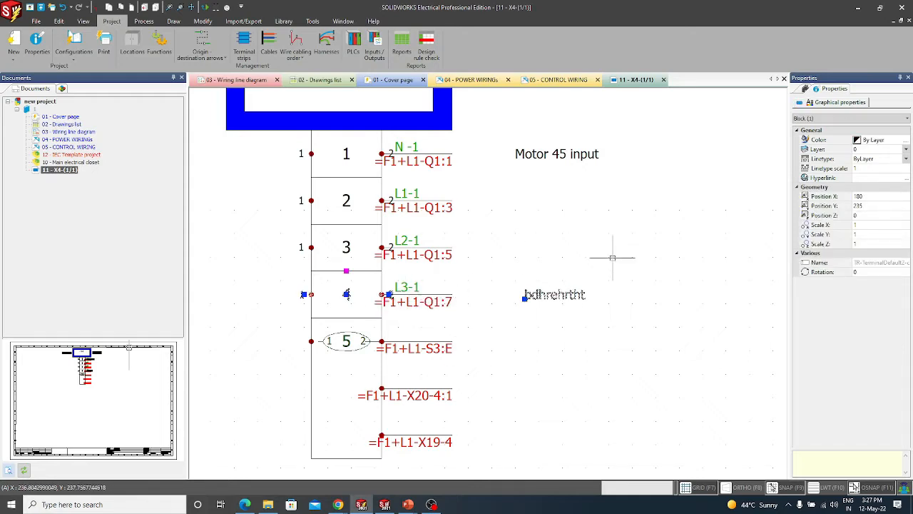
Step: Review the tidied X4 terminal strip drawing, from its header down to the last terminals and wire destinations
key("Escape")
middle_click_drag(448, 194, 415, 131)
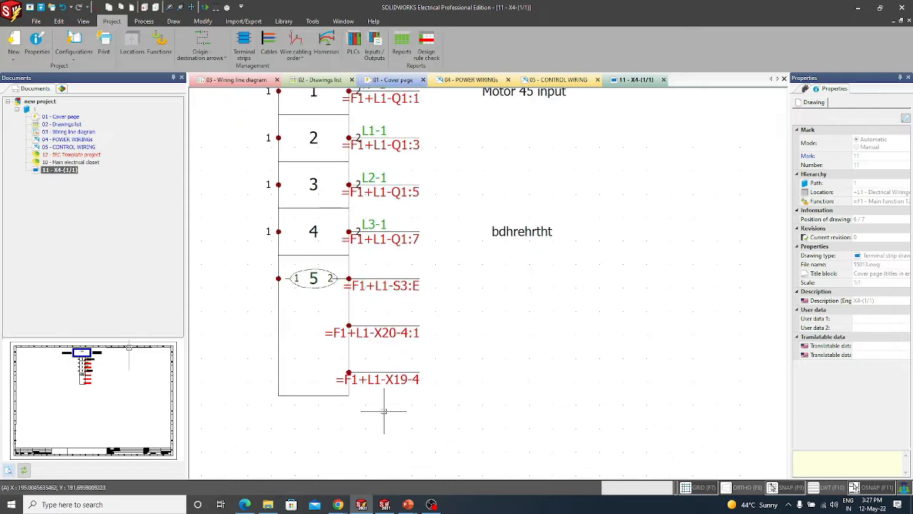
middle_click_drag(452, 349, 451, 390)
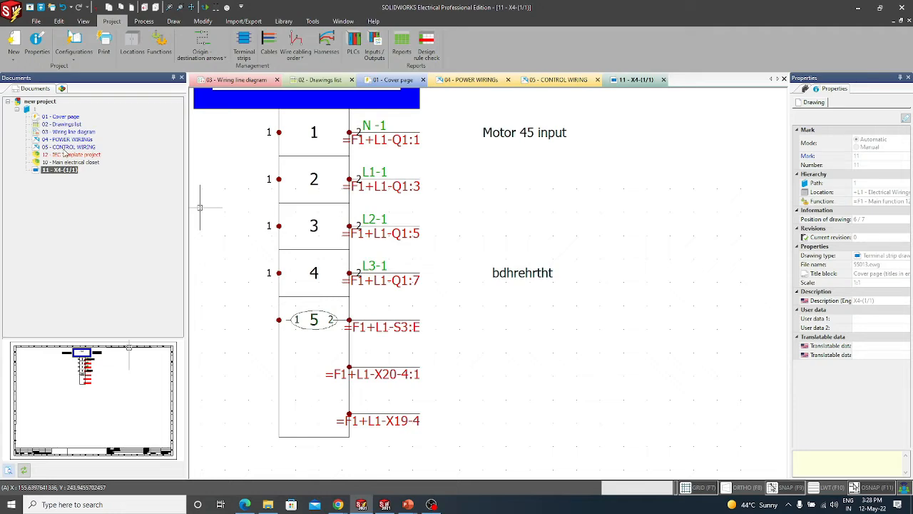
scroll(326, 238, "down", 3)
middle_click_drag(325, 165, 380, 167)
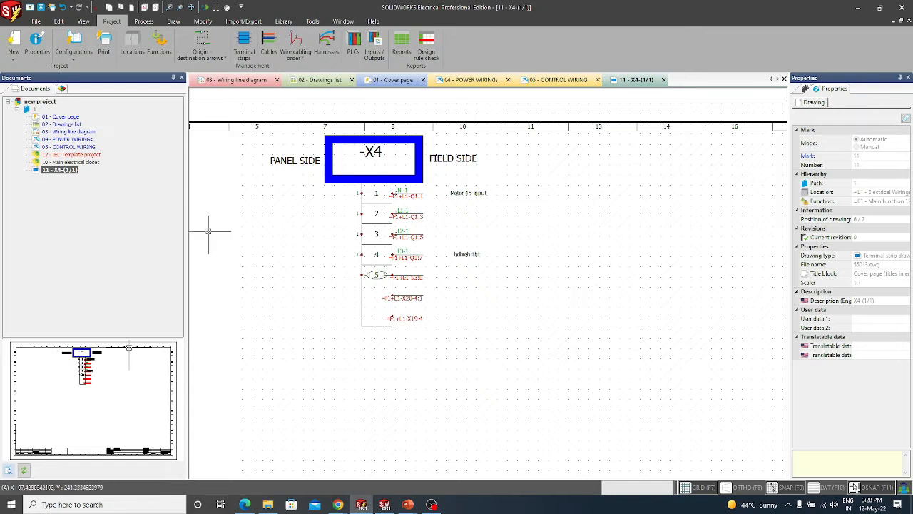
key("alt+Tab")
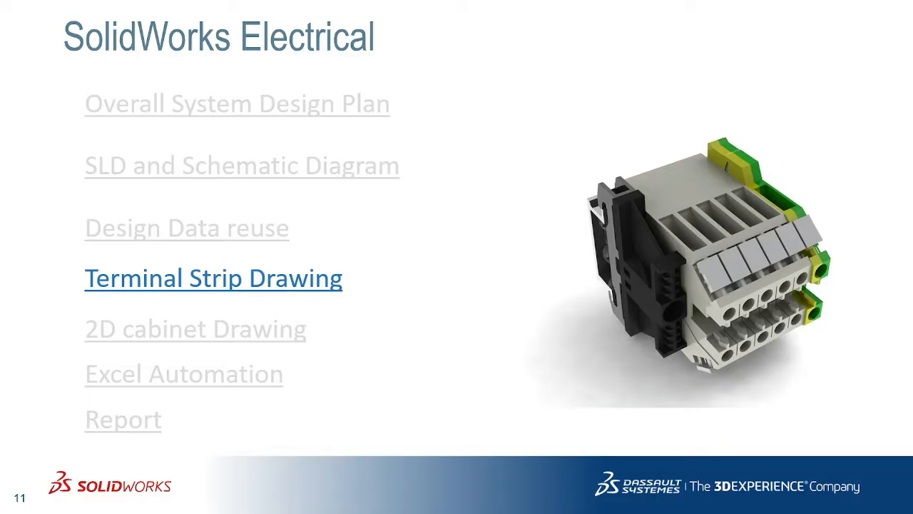
left_click(493, 211)
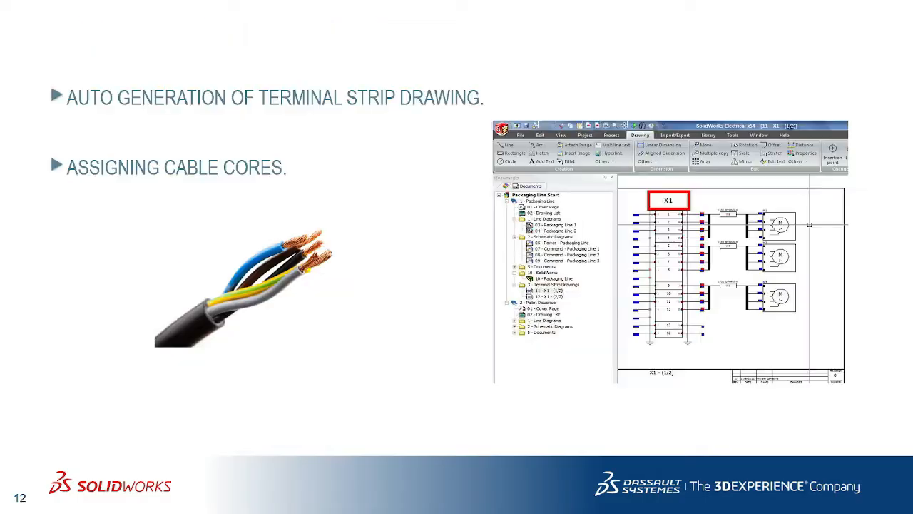
key("Left")
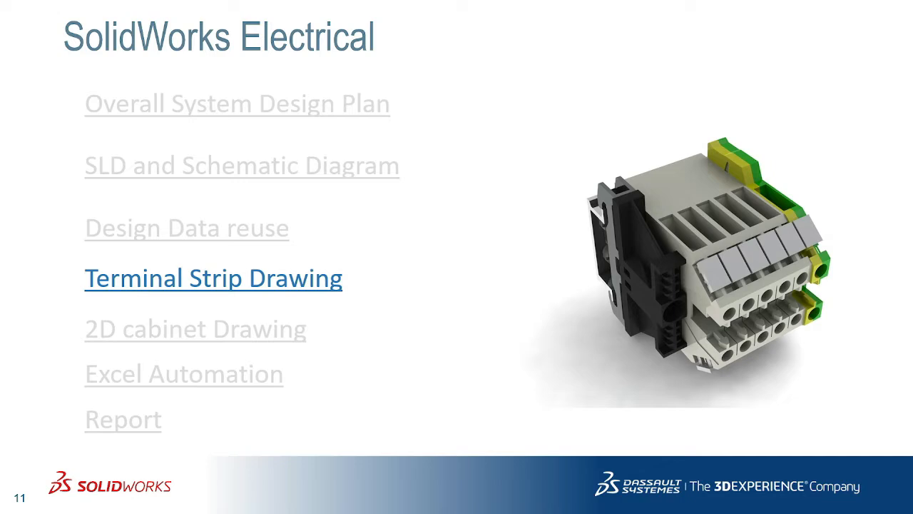
key("Right")
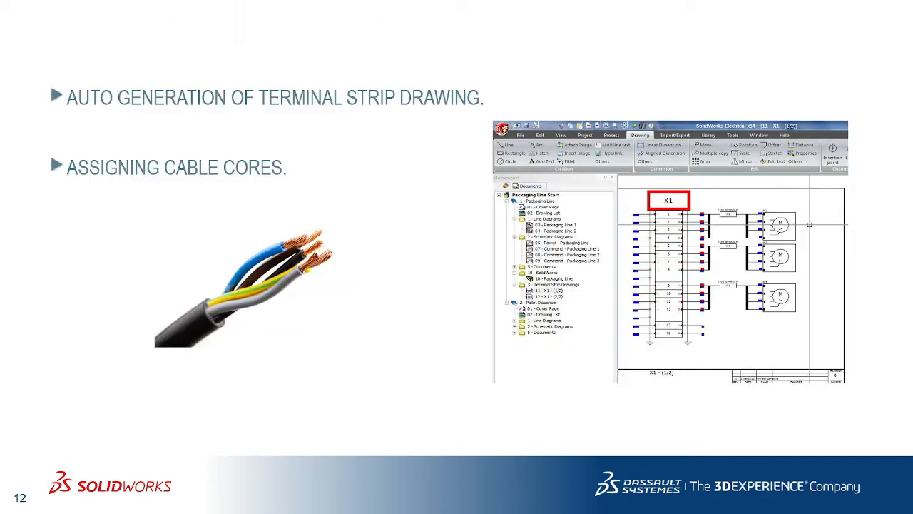
key("alt+Tab")
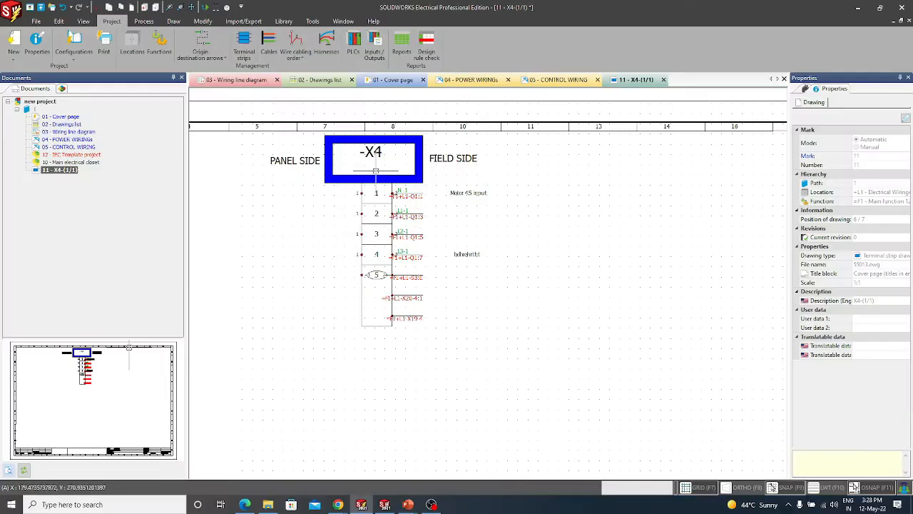
Step: Open the 04 - POWER WIRINGs drawing and start associating cable cores with the wires between motor M1 and terminal strip X19
double_click(61, 140)
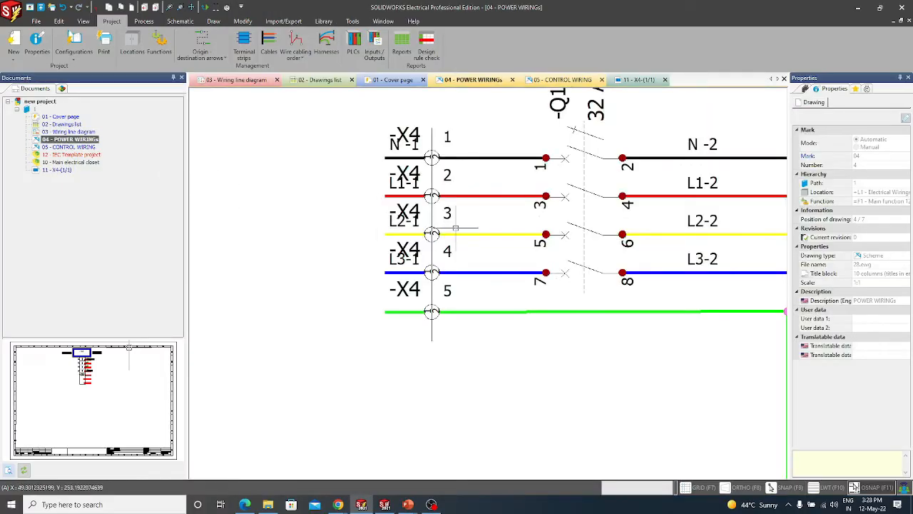
left_click(353, 275)
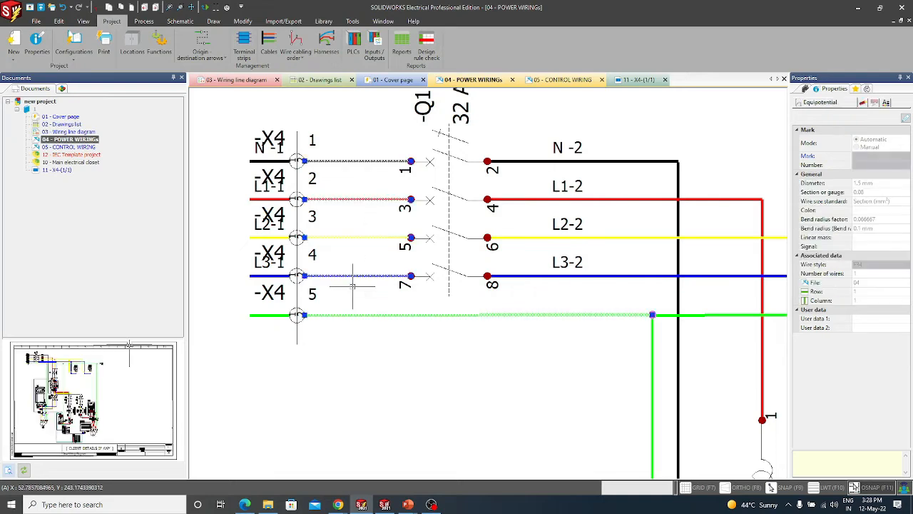
right_click(353, 275)
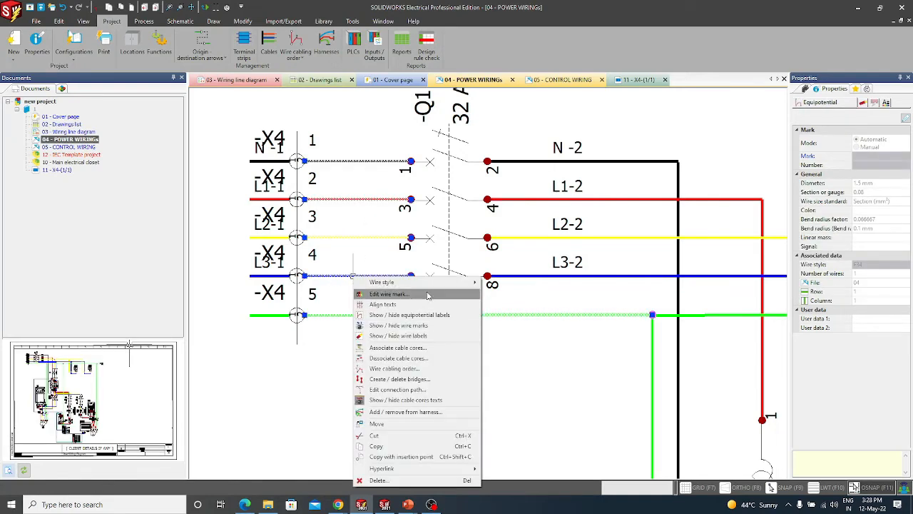
left_click(382, 361)
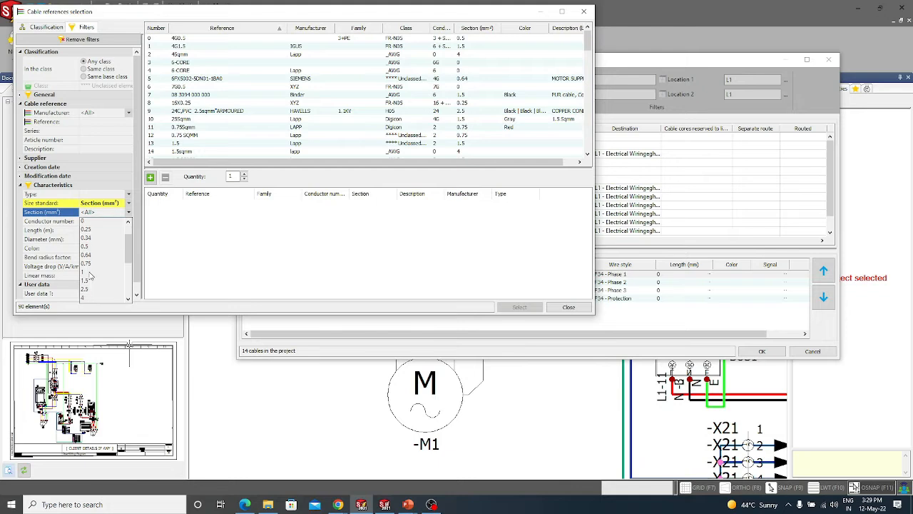
Step: Filter the cable references to a 4 mm² section and 4 conductors, and add one 1000 R2V-RH 4X4 M cable
scroll(101, 288, "down", 2)
left_click(83, 255)
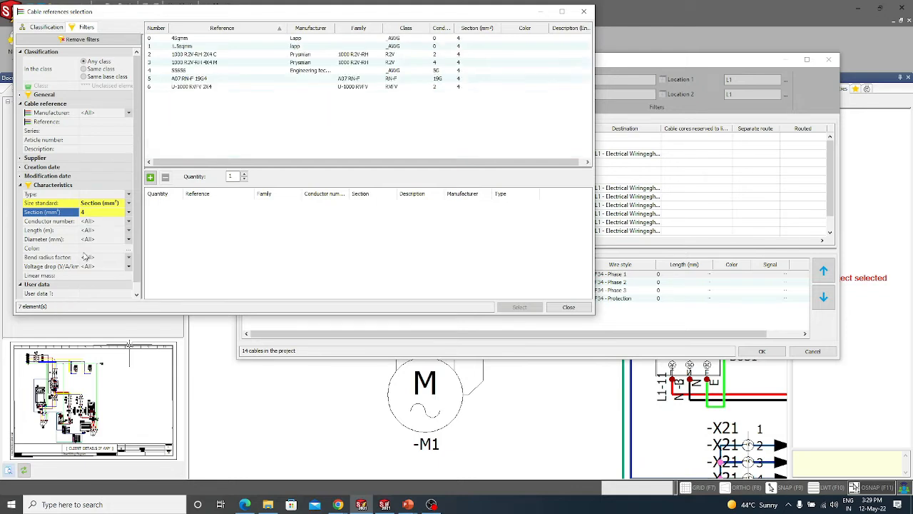
left_click(93, 222)
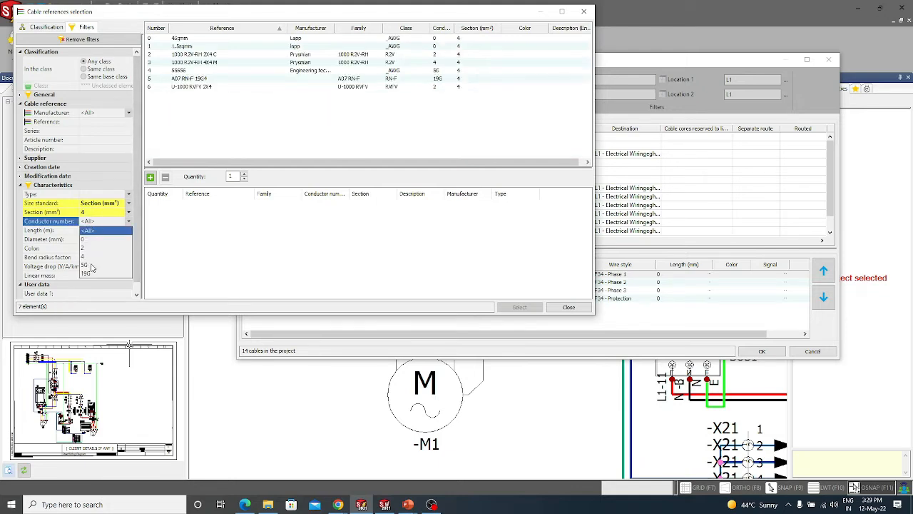
left_click(87, 224)
left_click(90, 221)
left_click(87, 256)
left_click(194, 38)
left_click(150, 177)
left_click(520, 307)
Step: Associate all four cores of the new 1000 R2V-RH 4X4 M cable with the four M1 wires and confirm the association
scroll(336, 214, "down", 2)
left_click(265, 222)
left_click(300, 197)
left_click(307, 214)
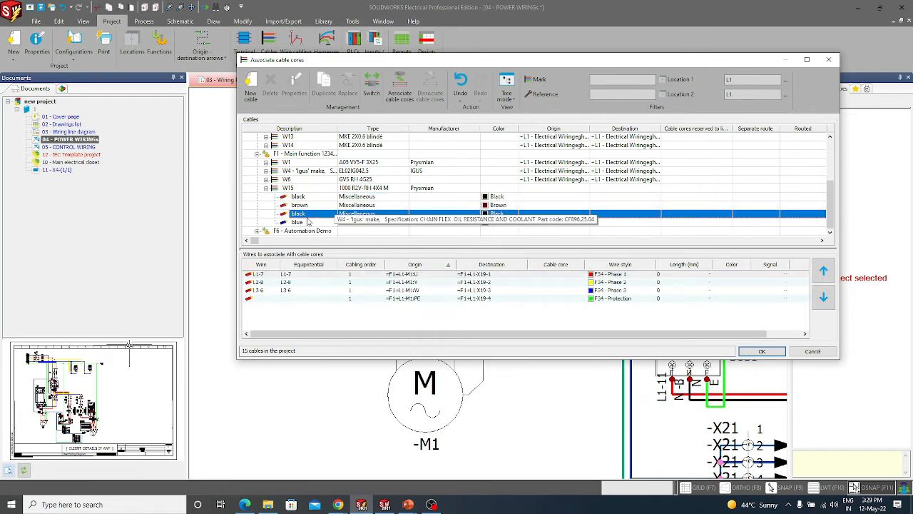
left_click(308, 206)
left_click(308, 197)
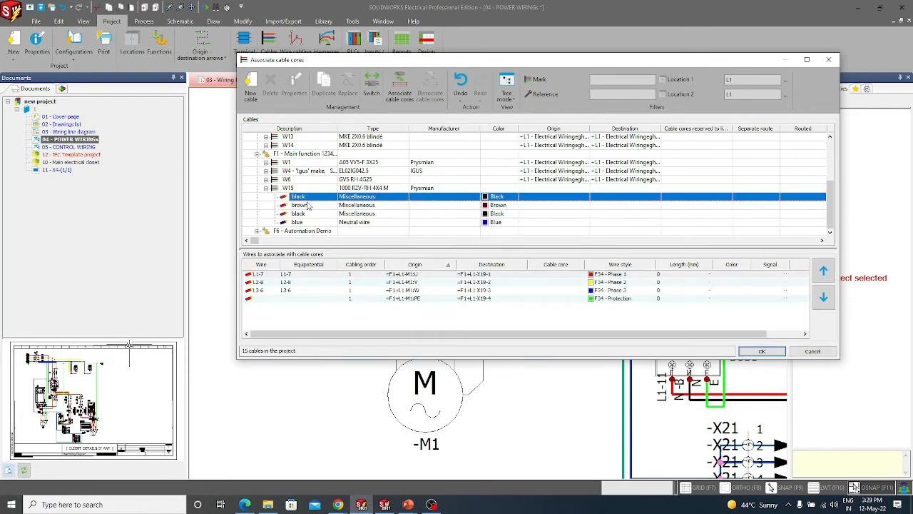
left_click(303, 223, "shift")
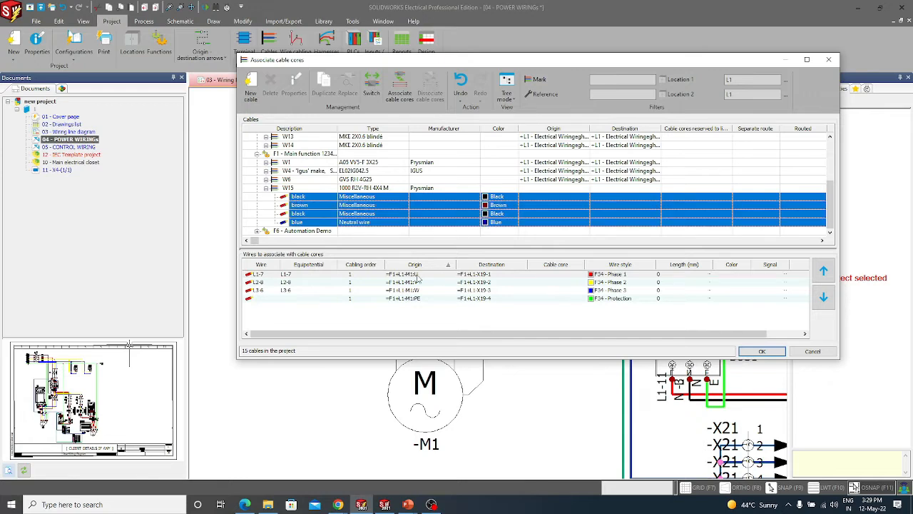
left_click(399, 87)
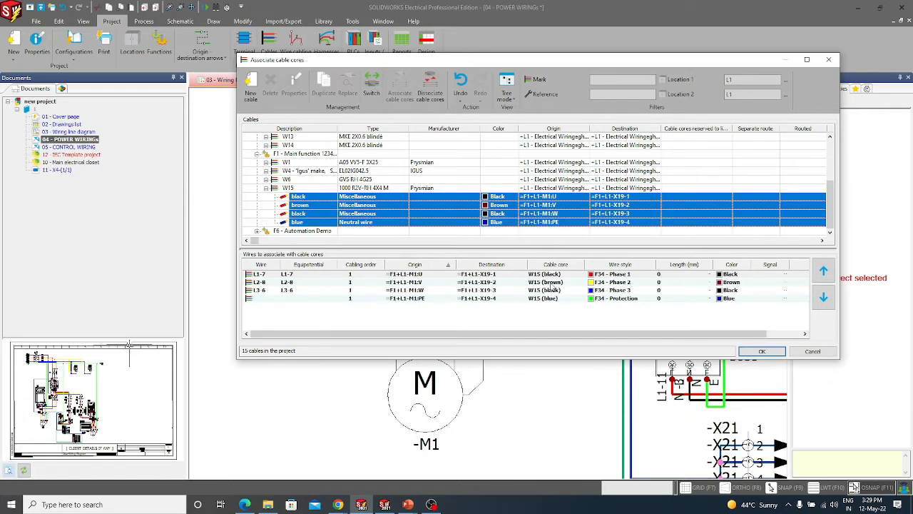
left_click(762, 351)
Step: Stretch motor M1 straight down to lengthen its wires below terminal strip X19
middle_click_drag(498, 254, 421, 221)
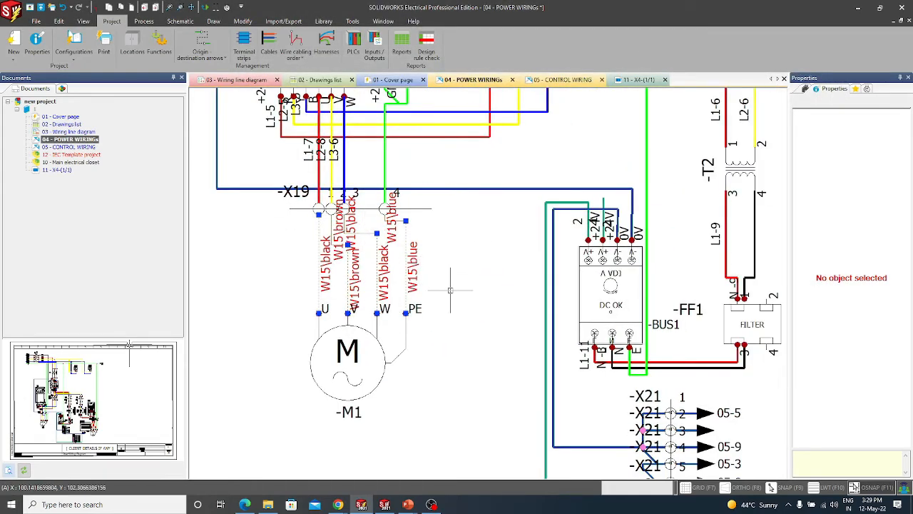
scroll(450, 287, "down", 2)
left_click(179, 21)
left_click(435, 43)
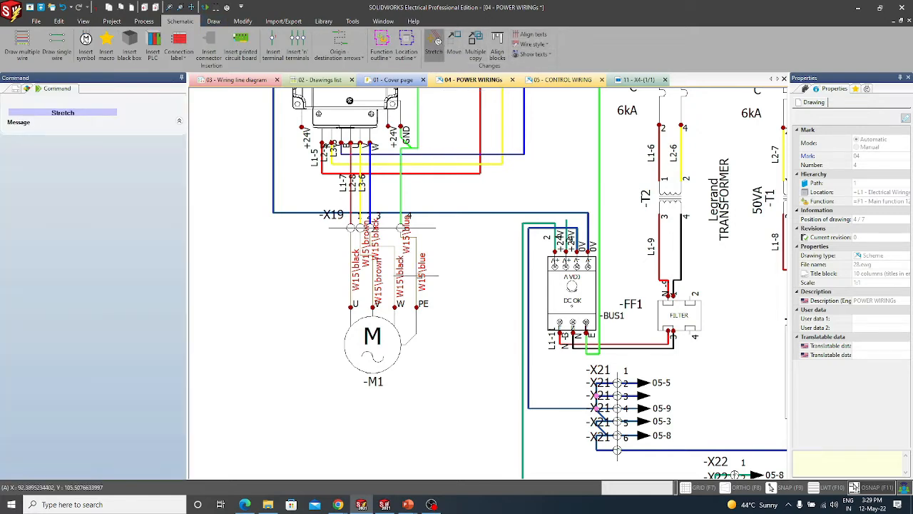
left_click(462, 274)
left_click(298, 401)
right_click(390, 345)
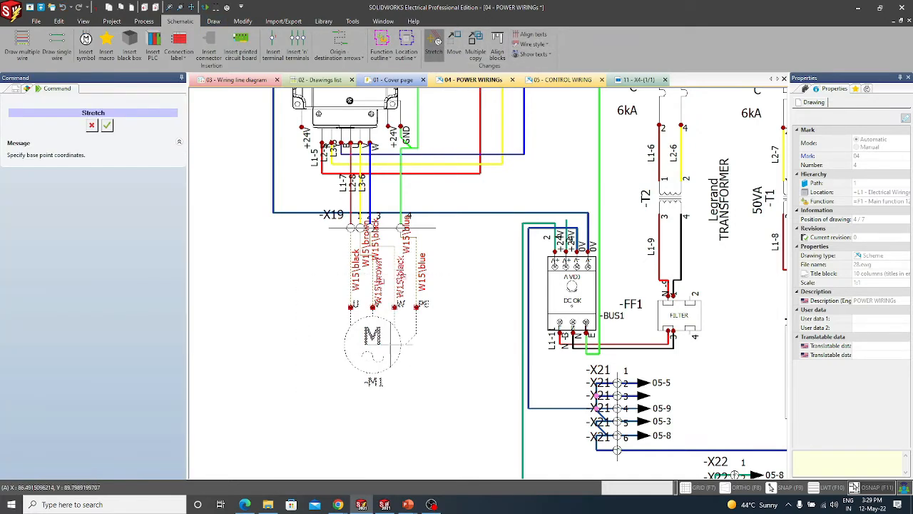
left_click(373, 335)
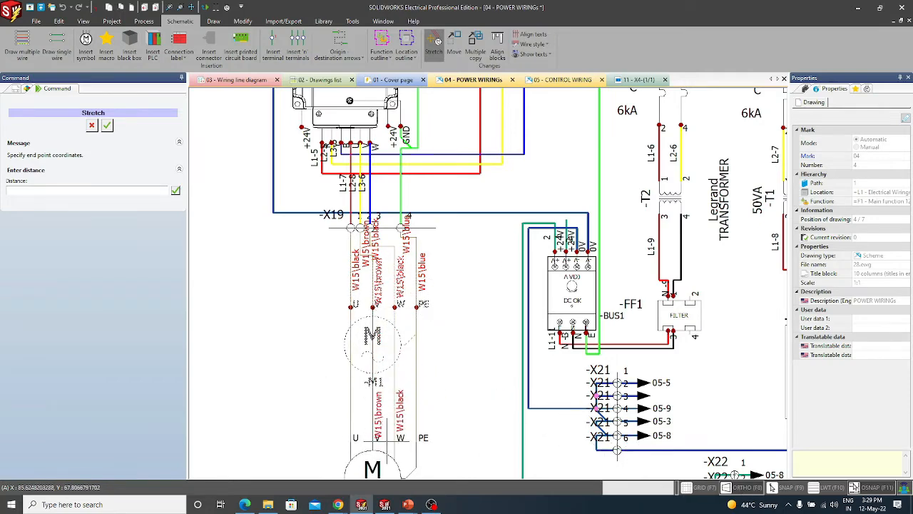
left_click(372, 467)
scroll(418, 336, "down", 2)
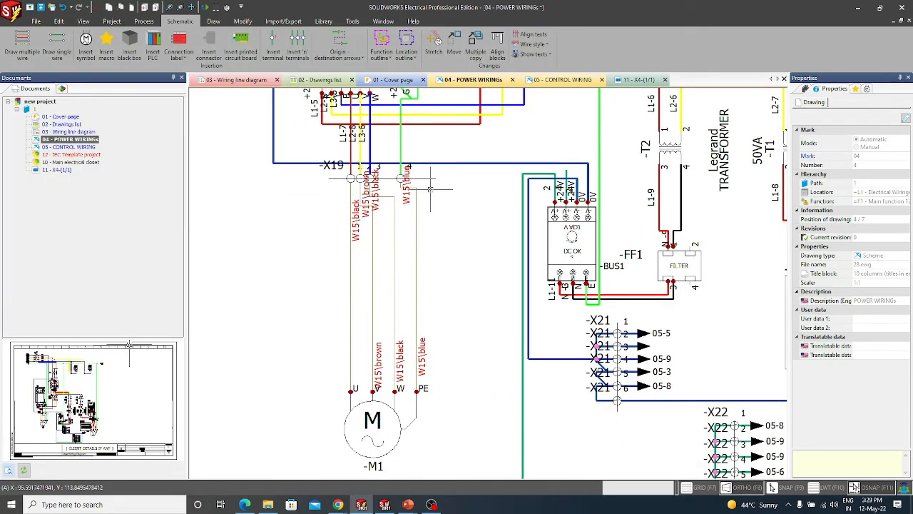
Step: Stretch the wire bends and the upper W15 black and brown core texts downward, clear of the X19 terminals
left_click(435, 42)
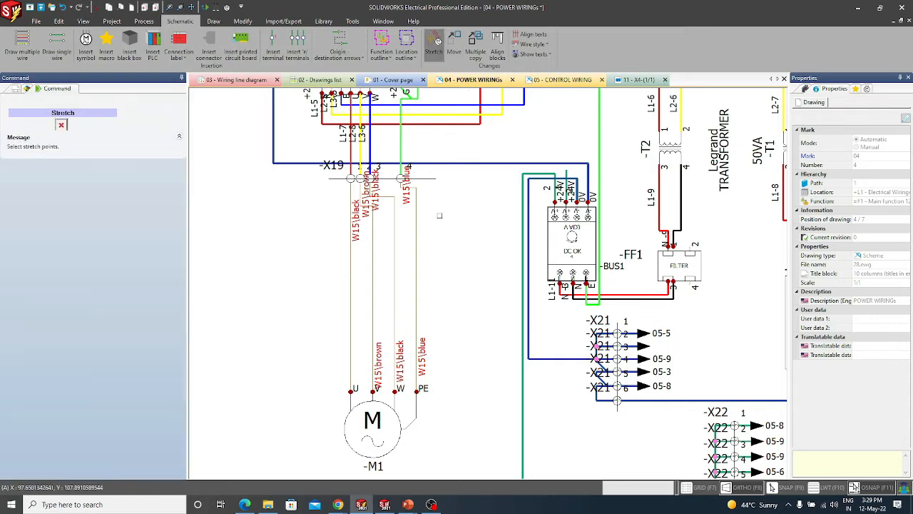
left_click(429, 186)
left_click(304, 299)
right_click(427, 205)
left_click(425, 194)
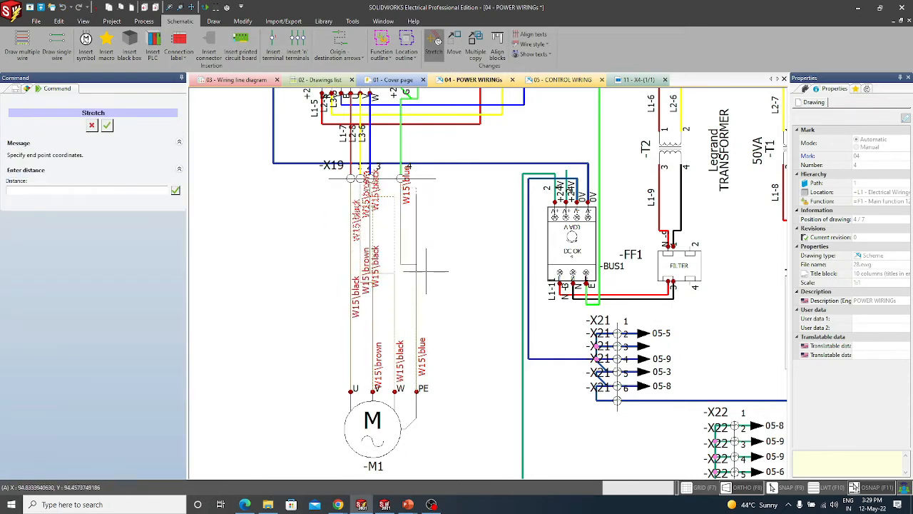
left_click(422, 268)
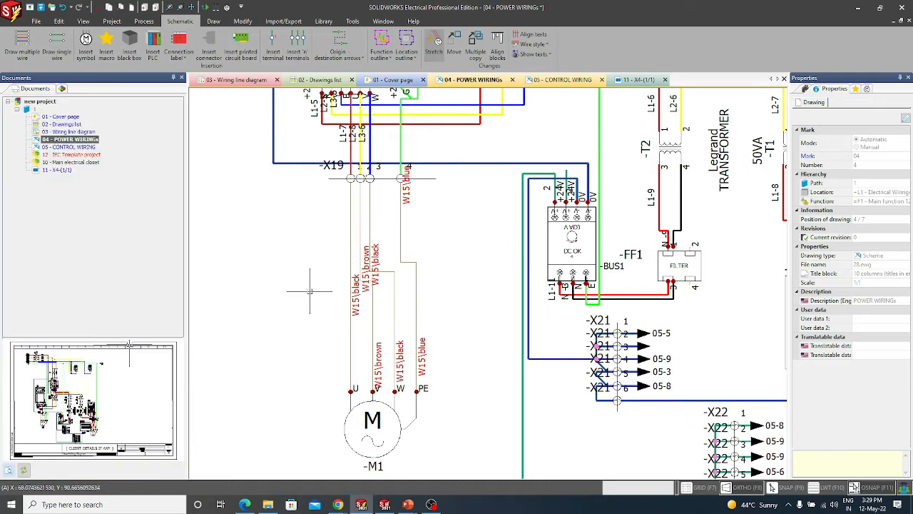
Step: Move the upper W15\blue core text down along its wire, clear of X19 terminal 4
left_click(408, 200)
left_click(410, 206)
left_click(410, 240)
key("Escape")
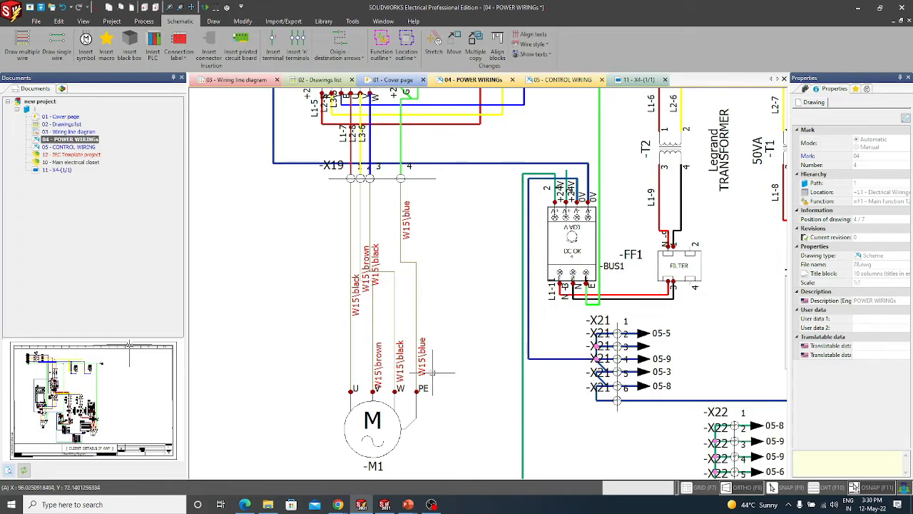
middle_click_drag(430, 371, 432, 334)
key("alt+Tab")
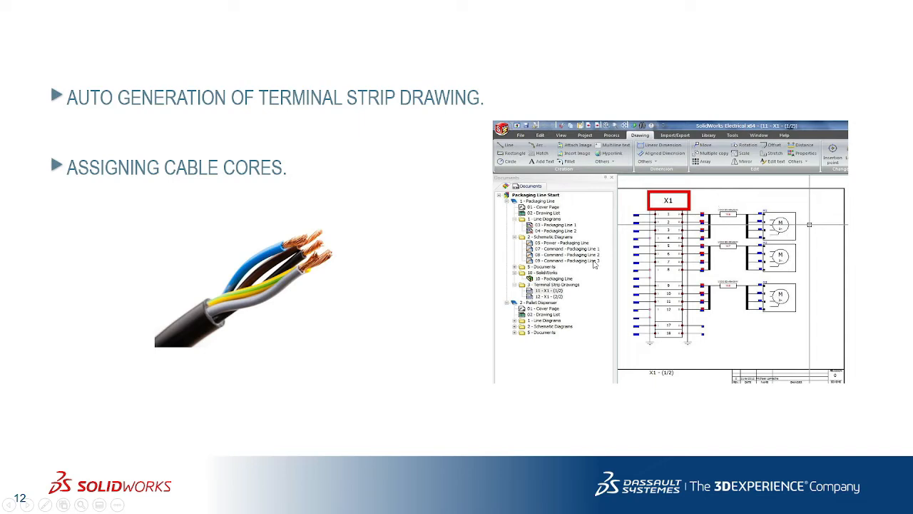
key("Right")
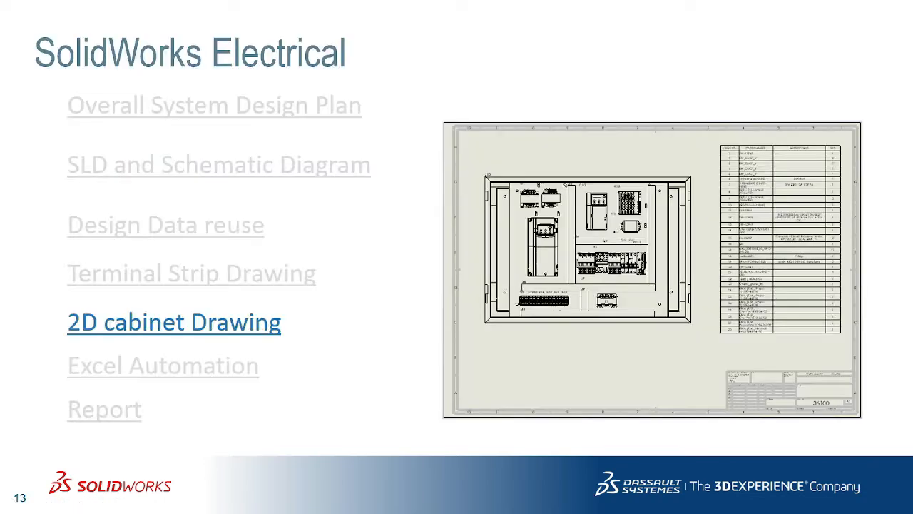
key("Right")
key("Left")
key("alt+Tab")
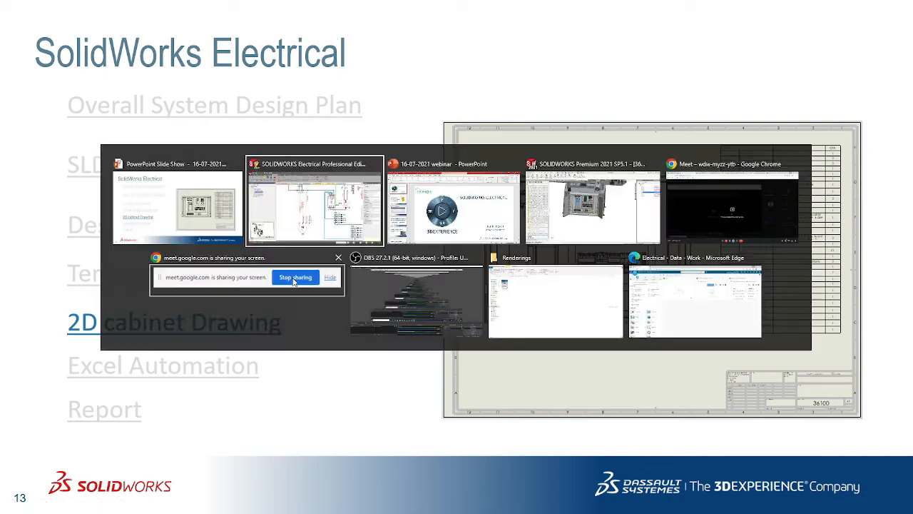
left_click(303, 207)
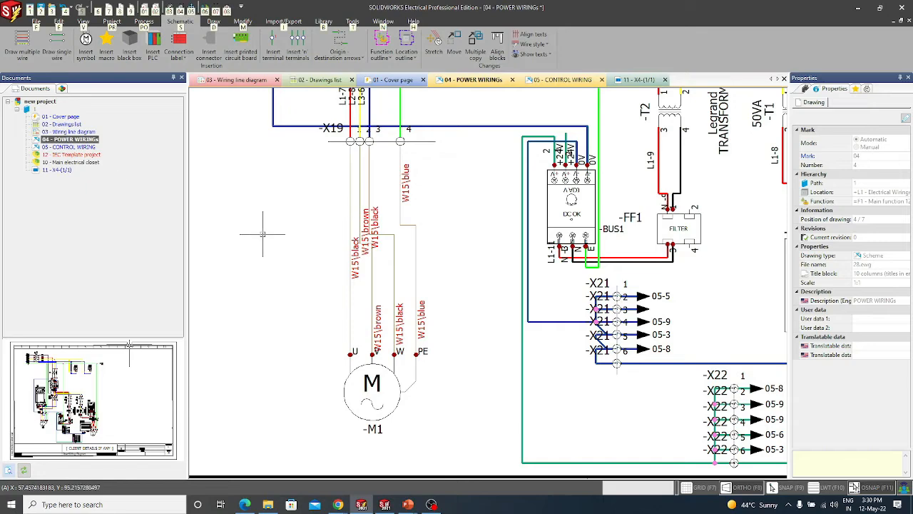
Step: Open the symbols manager for a brief look at the symbol library and close it again
left_click(33, 23)
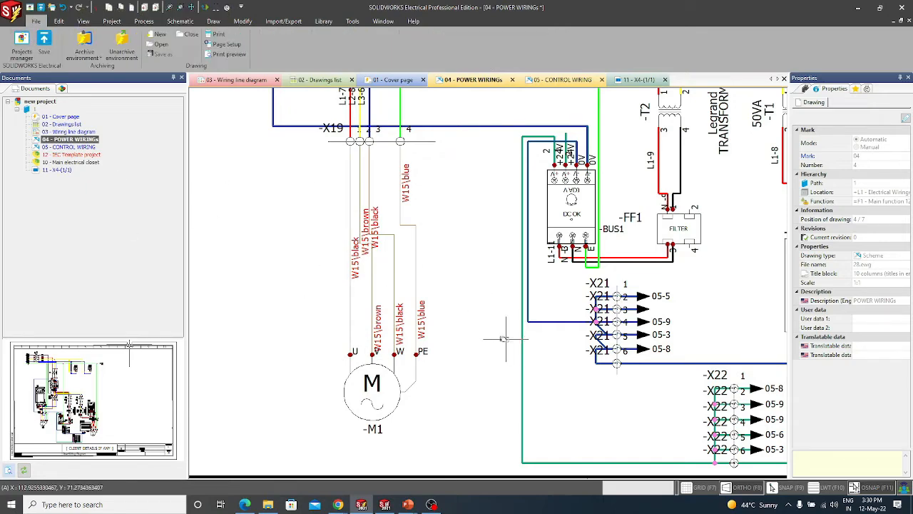
scroll(506, 339, "down", 5)
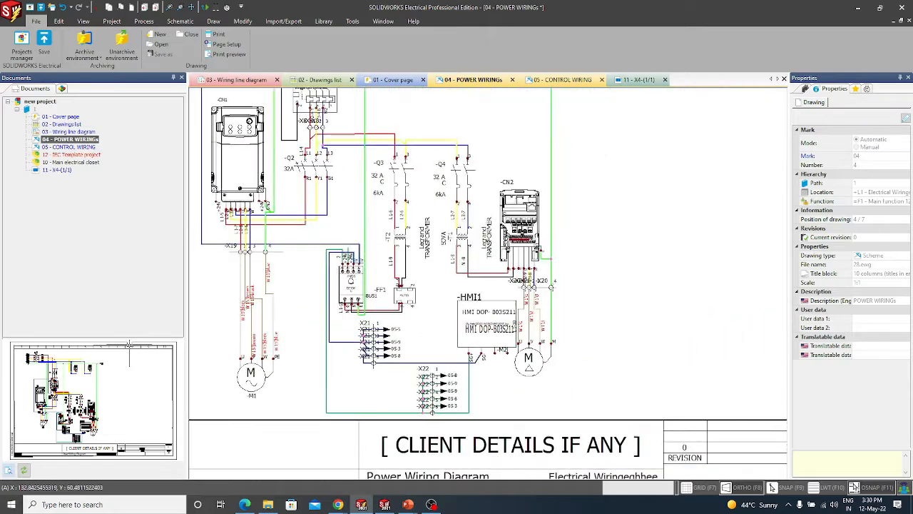
left_click(323, 21)
left_click(16, 44)
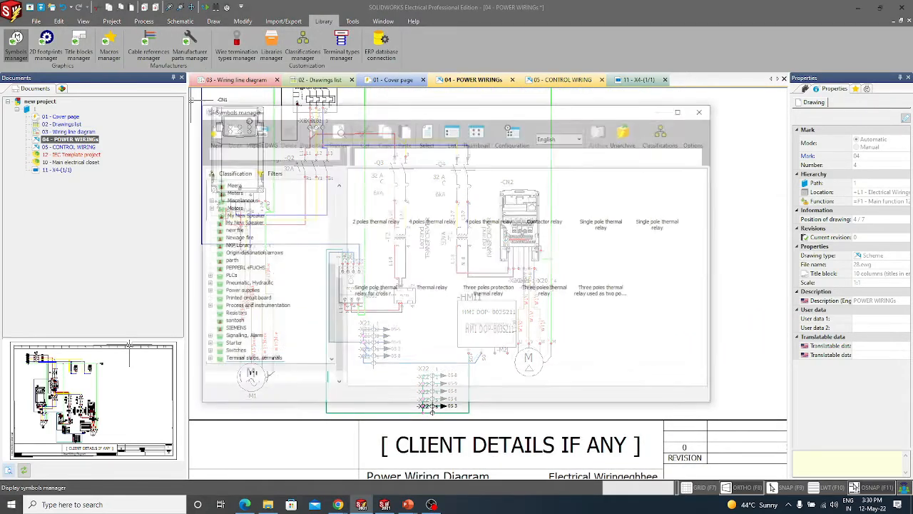
left_click(703, 111)
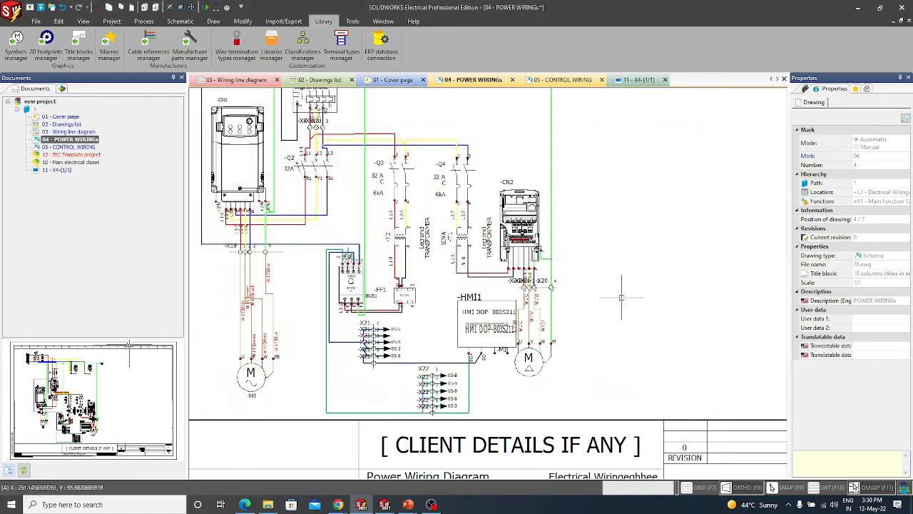
Step: Open the 2D footprints manager and browse the circuit breaker footprints
left_click(48, 51)
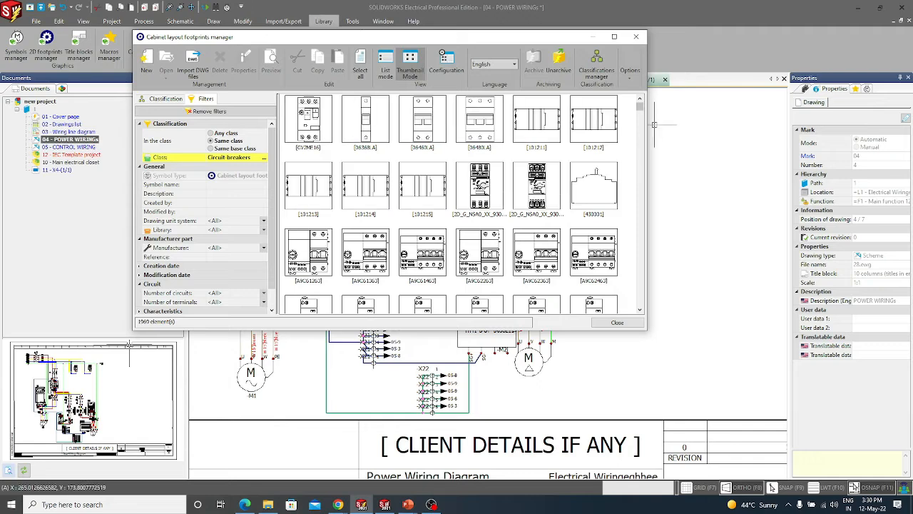
left_click_drag(640, 105, 645, 123)
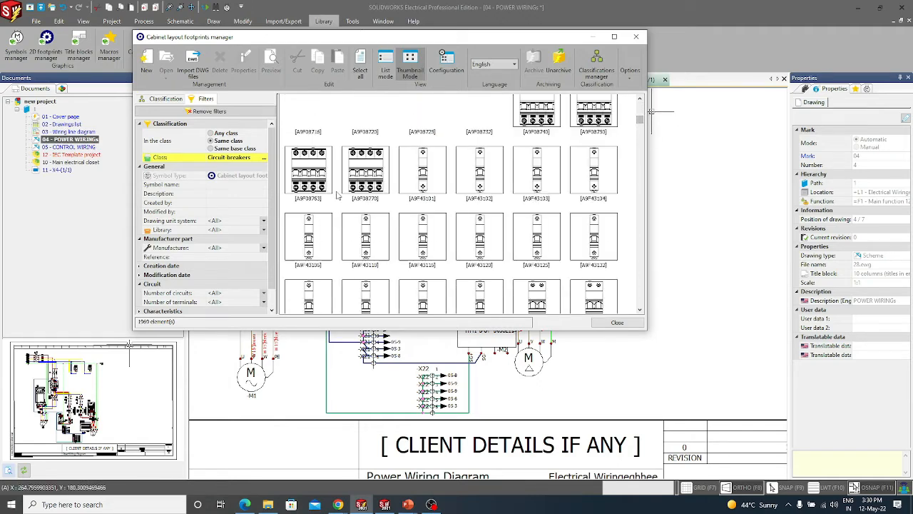
scroll(450, 159, "up", 3)
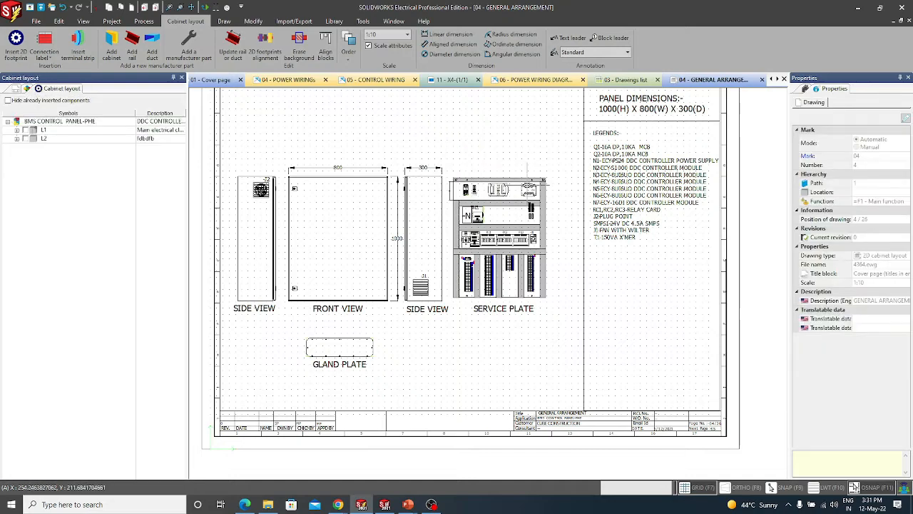
Step: Examine the cabinet views, the service plate and the component list under L1 in the BMS CONTROL PANEL-PHE general arrangement drawing
scroll(449, 187, "up", 4)
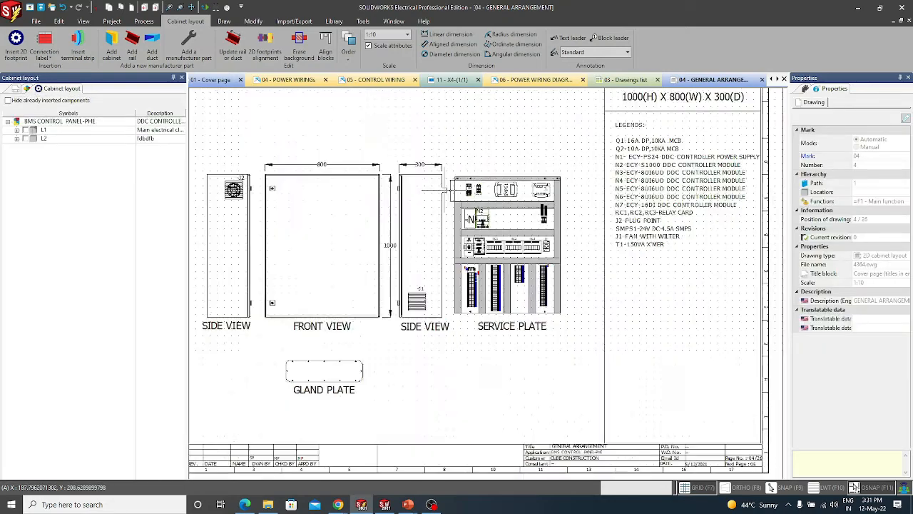
middle_click_drag(536, 254, 458, 241)
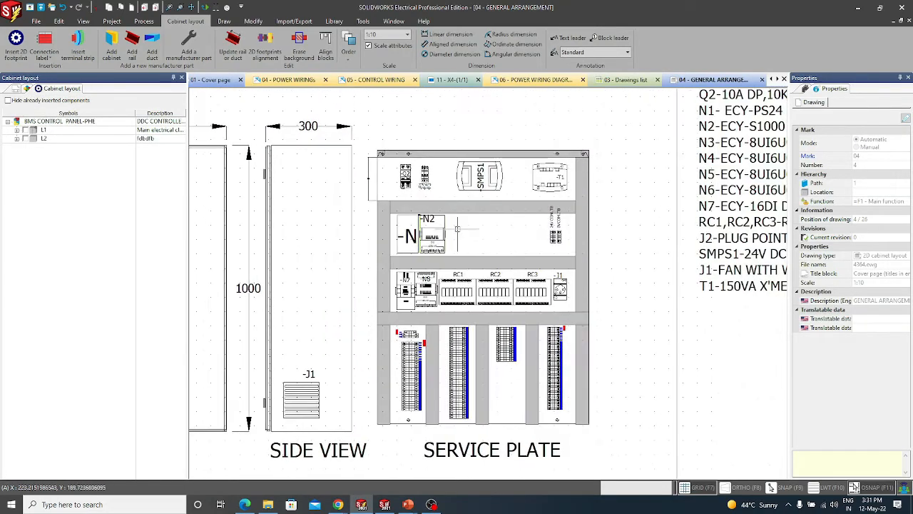
scroll(457, 246, "up", 2)
middle_click_drag(496, 284, 496, 185)
left_click(16, 129)
scroll(38, 213, "down", 19)
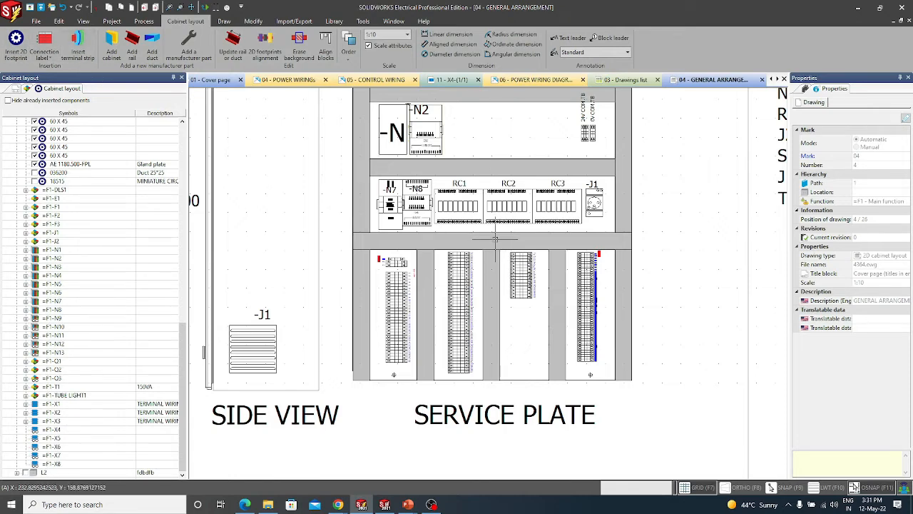
middle_click_drag(524, 188, 524, 260)
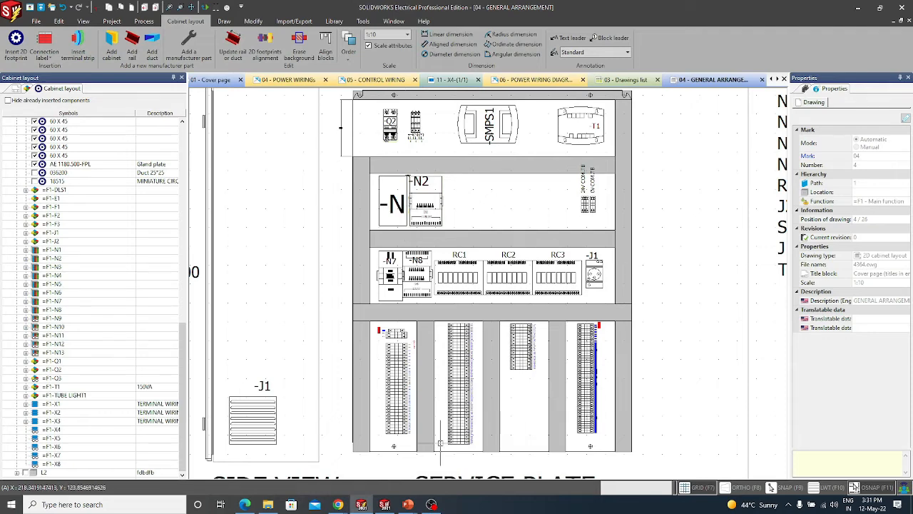
scroll(498, 249, "down", 2)
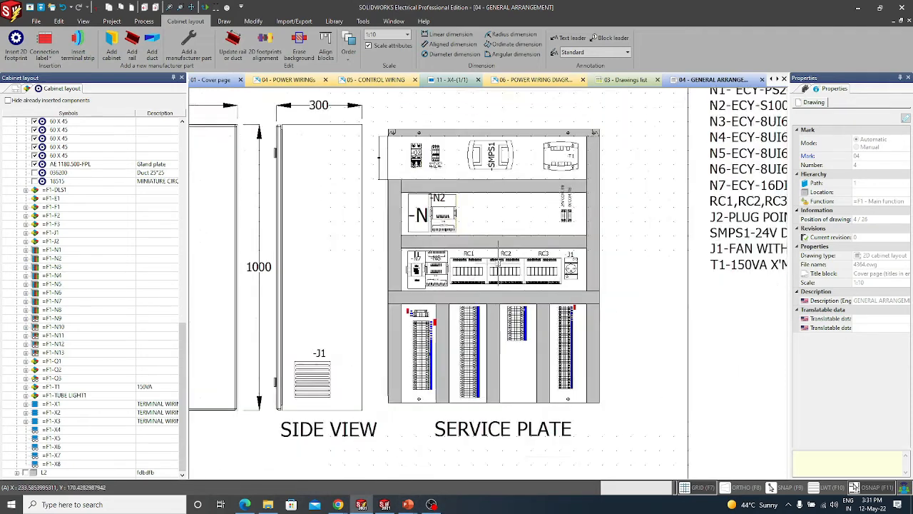
scroll(499, 263, "down", 2)
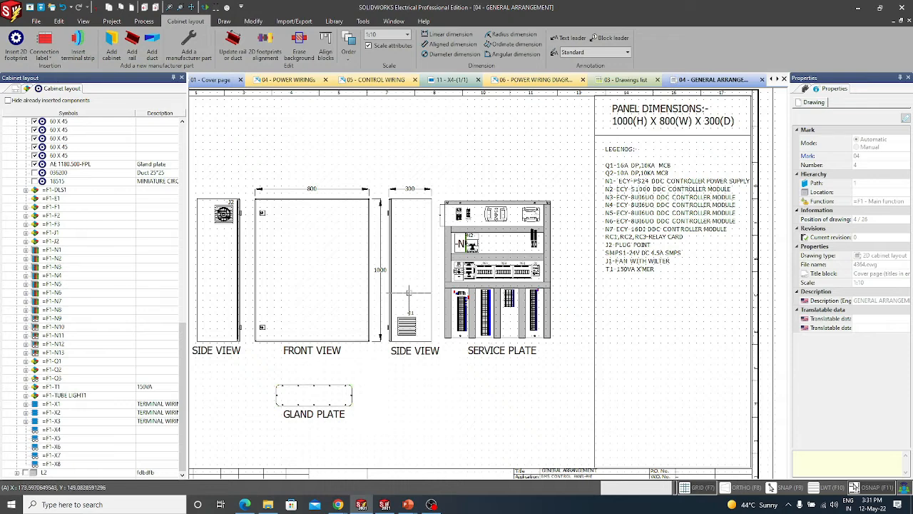
middle_click_drag(411, 268, 457, 274)
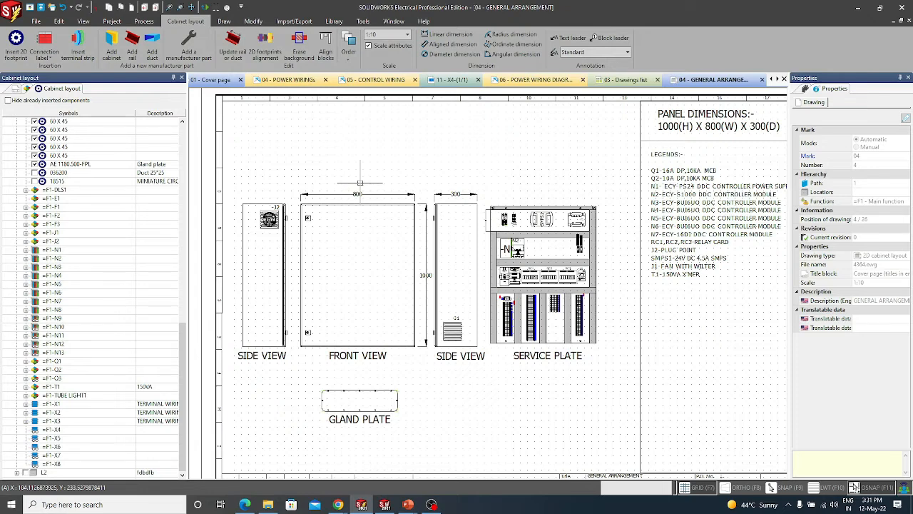
middle_click_drag(519, 251, 540, 261)
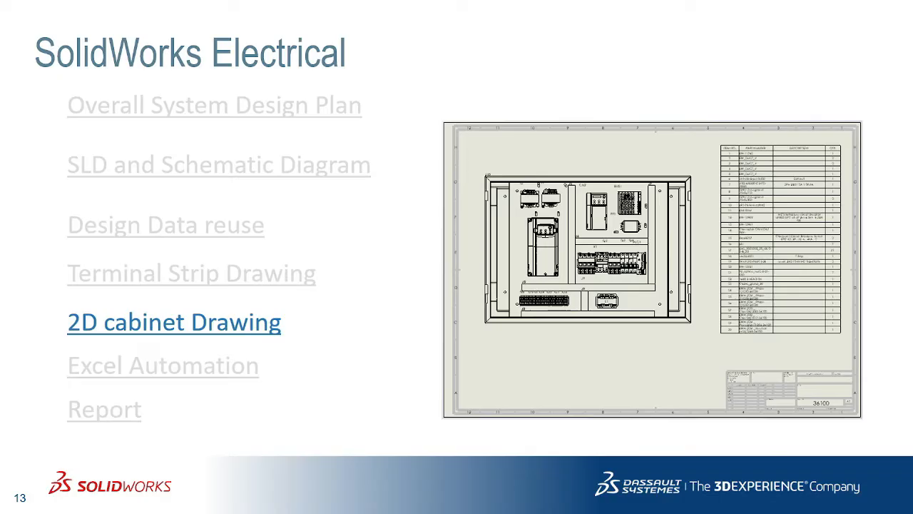
key("Right")
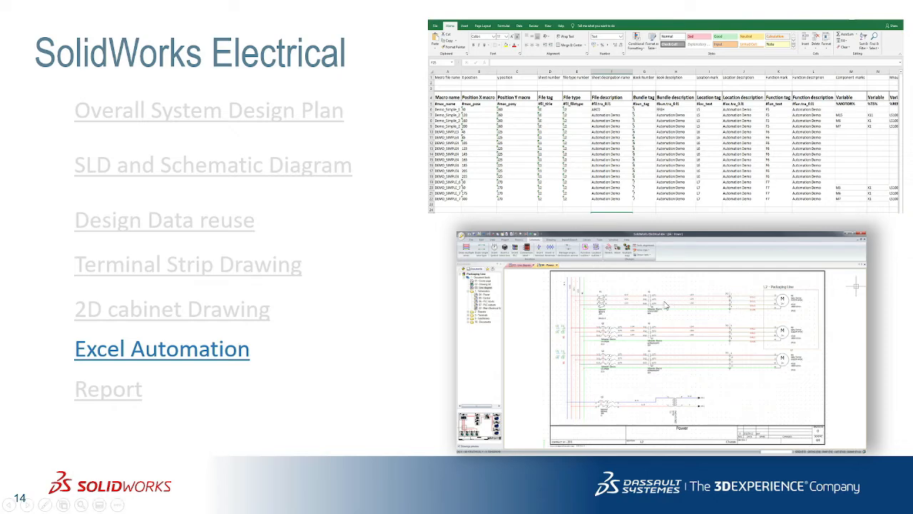
Step: Switch to SOLIDWORKS Electrical and open the MCC Panel project with its last opened drawing
key("alt+Tab")
left_click(365, 239)
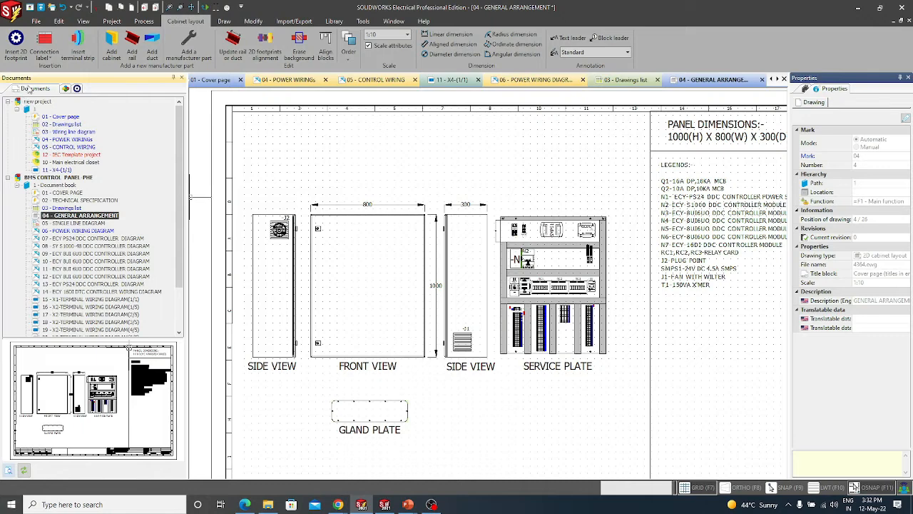
left_click(36, 32)
left_click(36, 22)
left_click(92, 124)
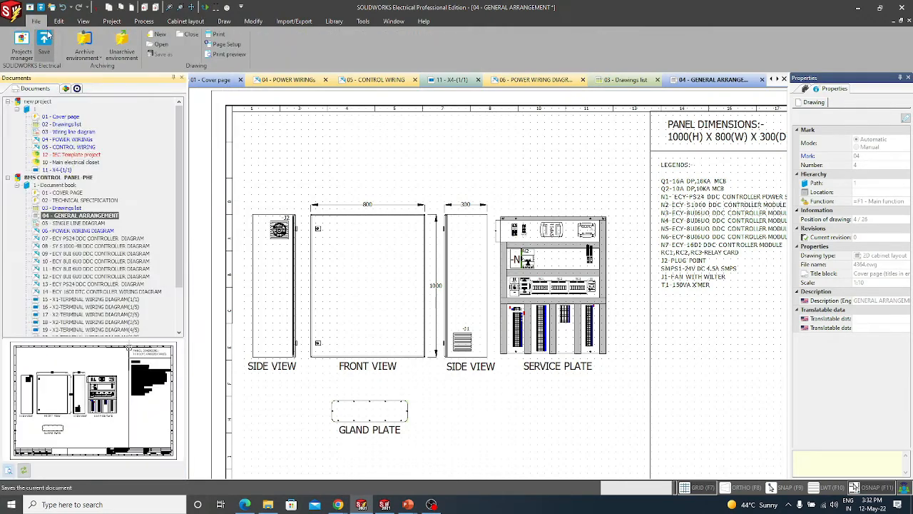
left_click(22, 44)
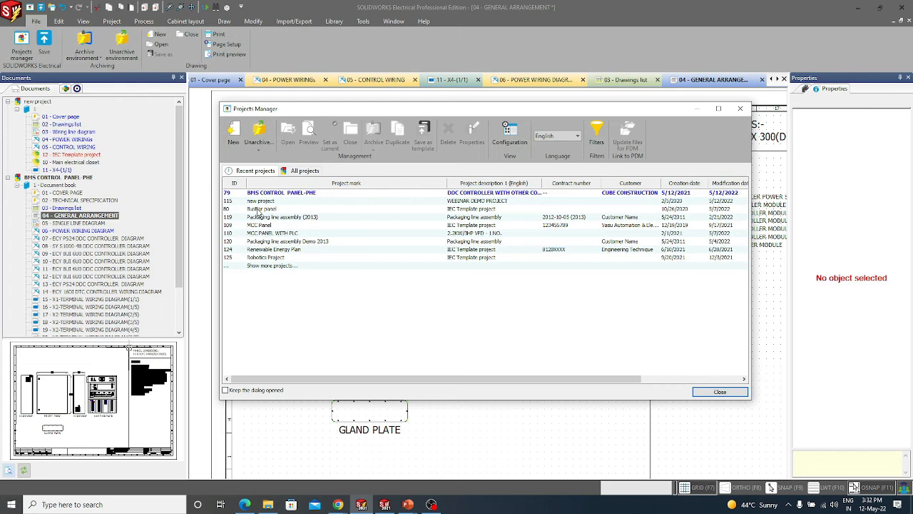
left_click(259, 202)
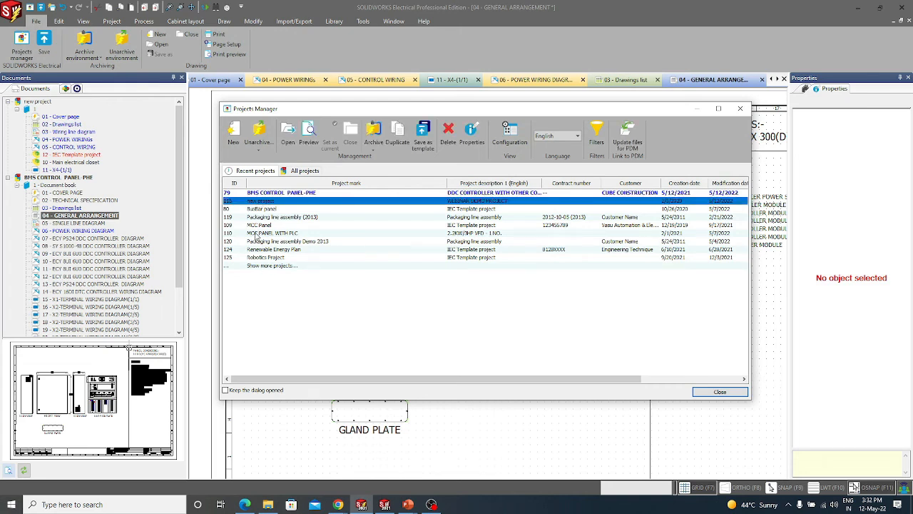
left_click(261, 226)
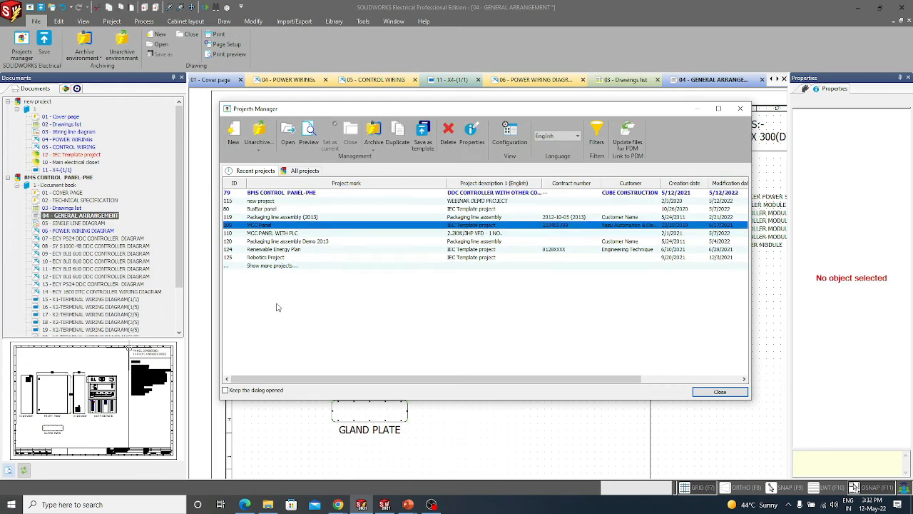
left_click(262, 258)
double_click(261, 227)
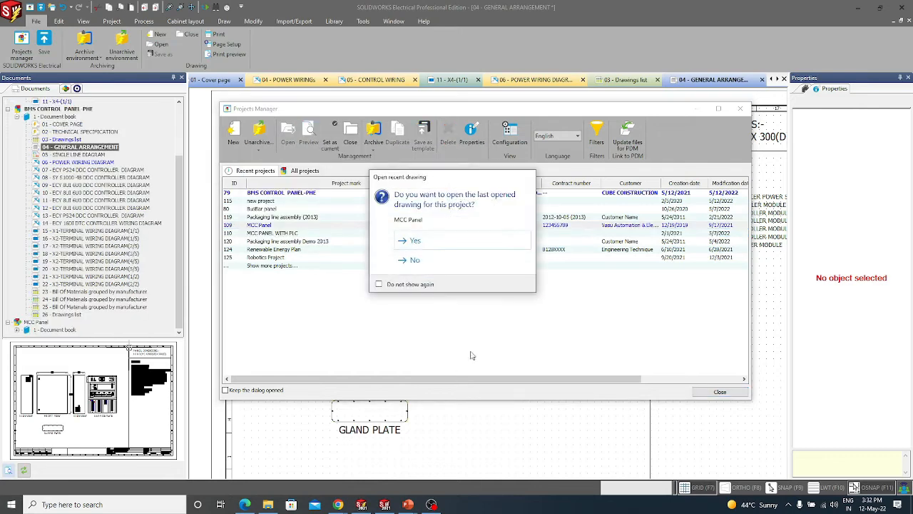
left_click(426, 243)
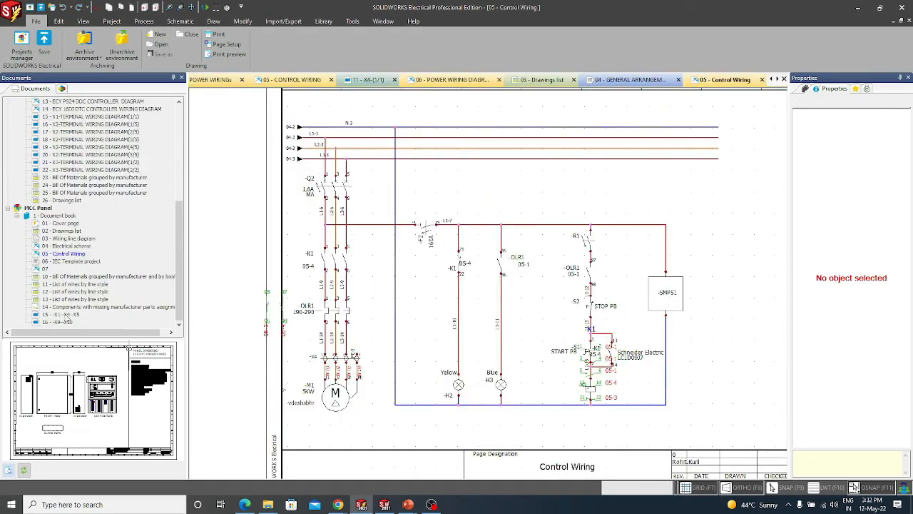
Step: Activate the MCC Panel's 05 - Control Wiring drawing, start Excel Automation and browse to the Desktop\Testing folder on DATA (D:)
double_click(51, 254)
left_click(186, 22)
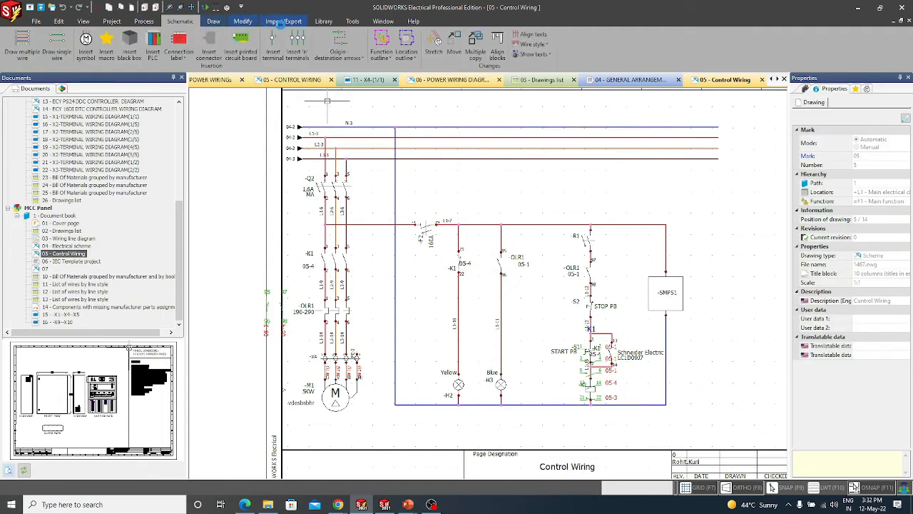
left_click(284, 22)
left_click(247, 51)
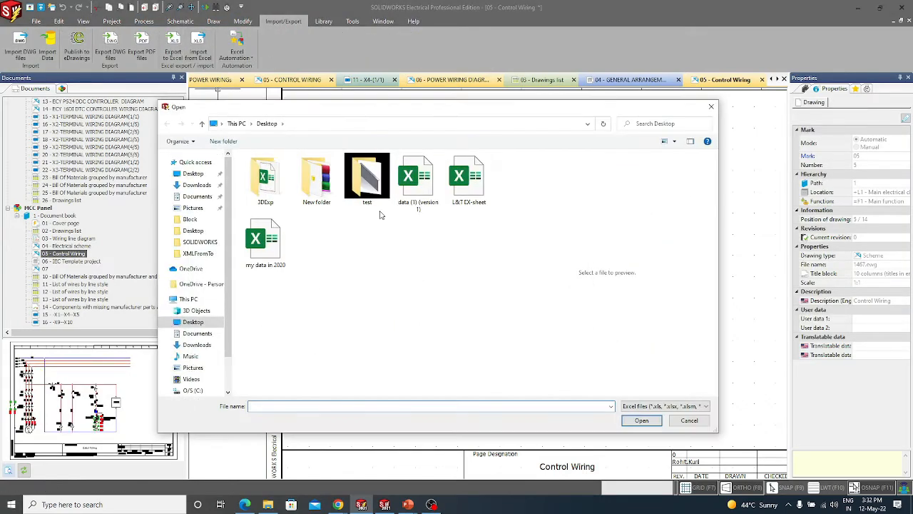
left_click(236, 123)
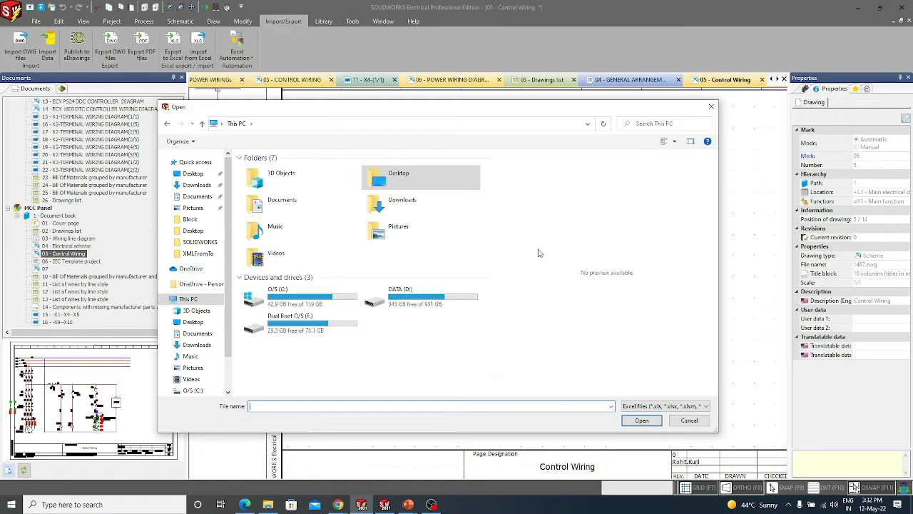
left_click(393, 303)
key("Return")
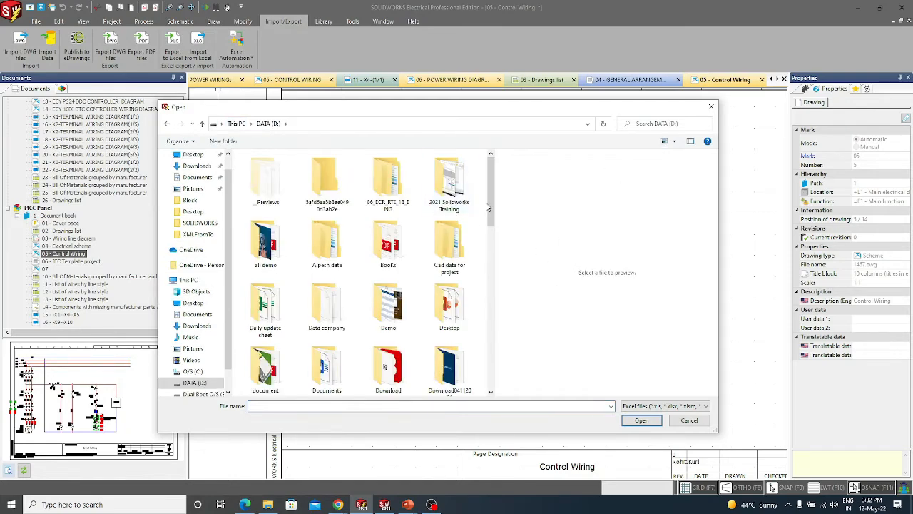
double_click(456, 314)
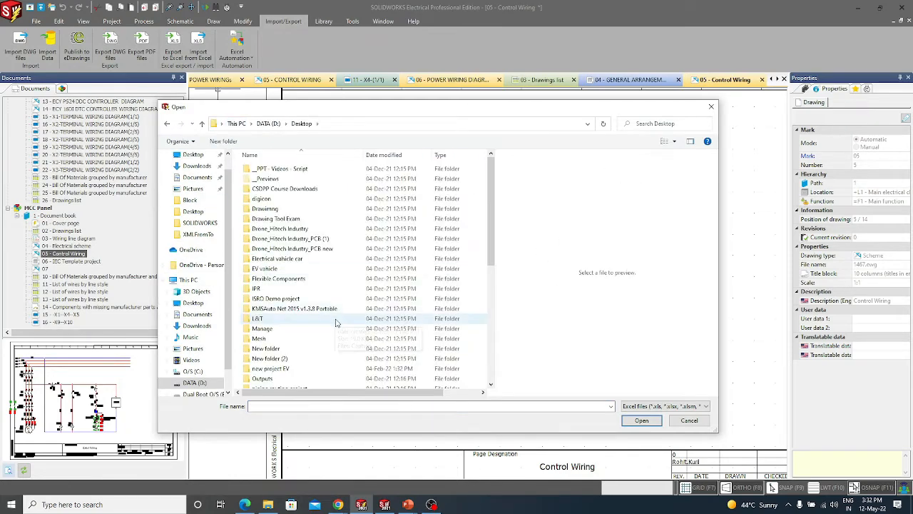
scroll(269, 343, "down", 5)
double_click(270, 343)
Step: Preview the New testing Excel automation workbook, run the automation with it and close the process summary
left_click(469, 254)
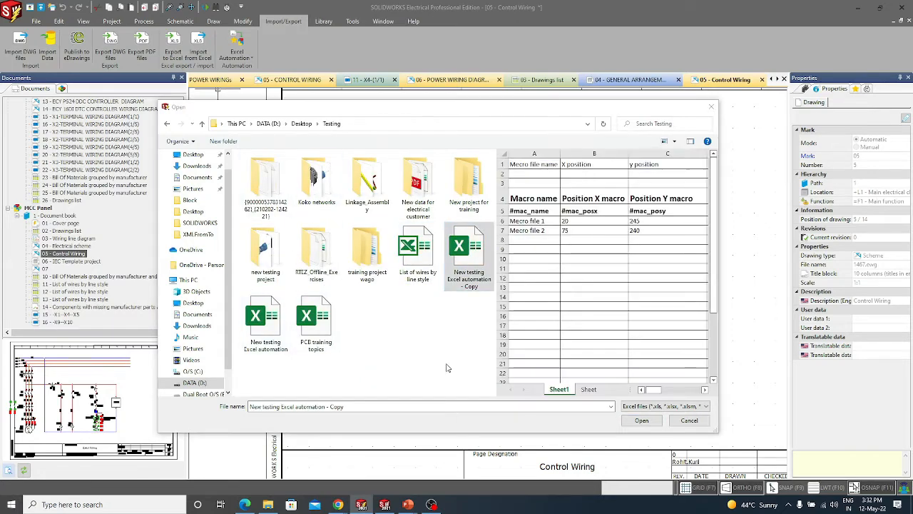
left_click(278, 325)
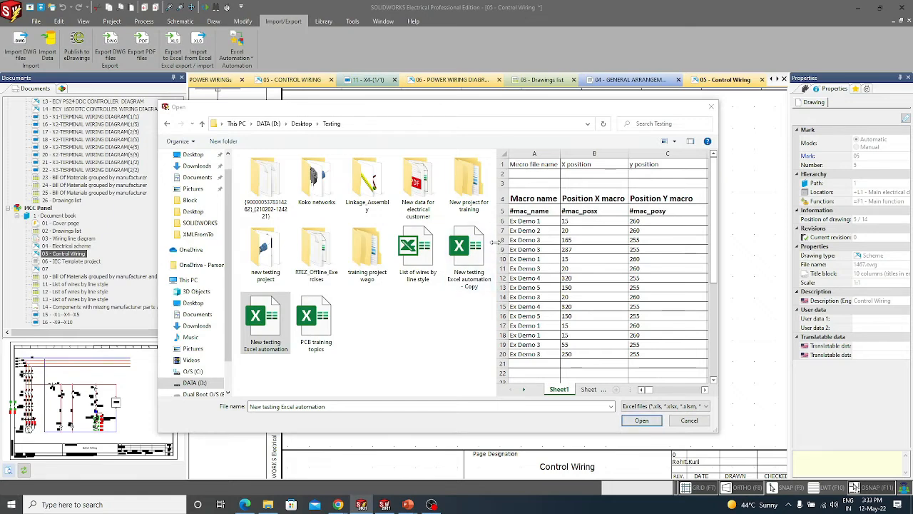
left_click_drag(496, 244, 350, 241)
mouse_move(589, 390)
left_mouse_down()
mouse_move(627, 391)
mouse_move(592, 390)
left_mouse_up()
left_click(641, 420)
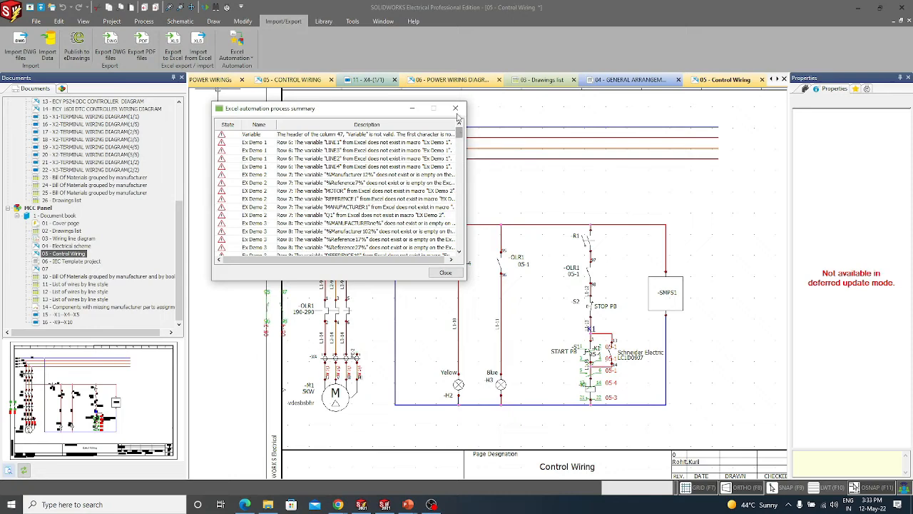
left_click(460, 107)
Step: Delete documents 10 to 16, the reports and terminal strip drawings, from the MCC Panel document book
left_click(93, 284)
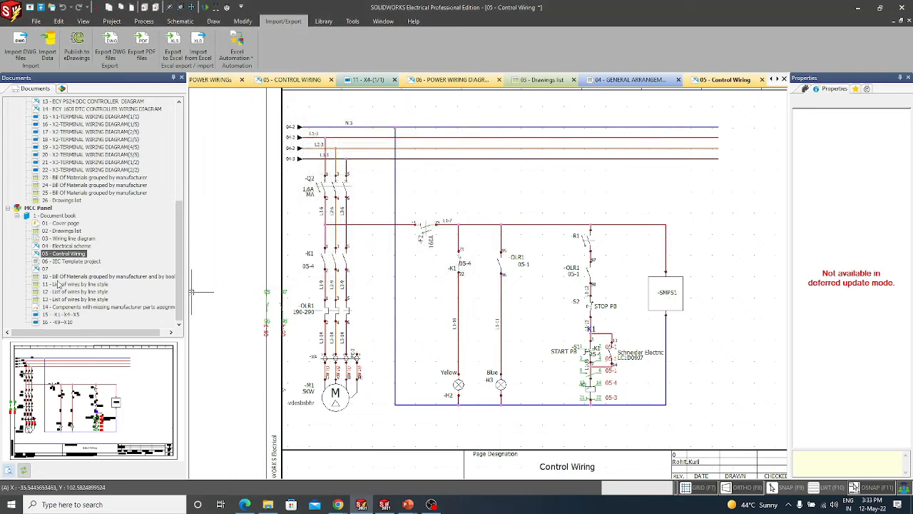
left_click(66, 276)
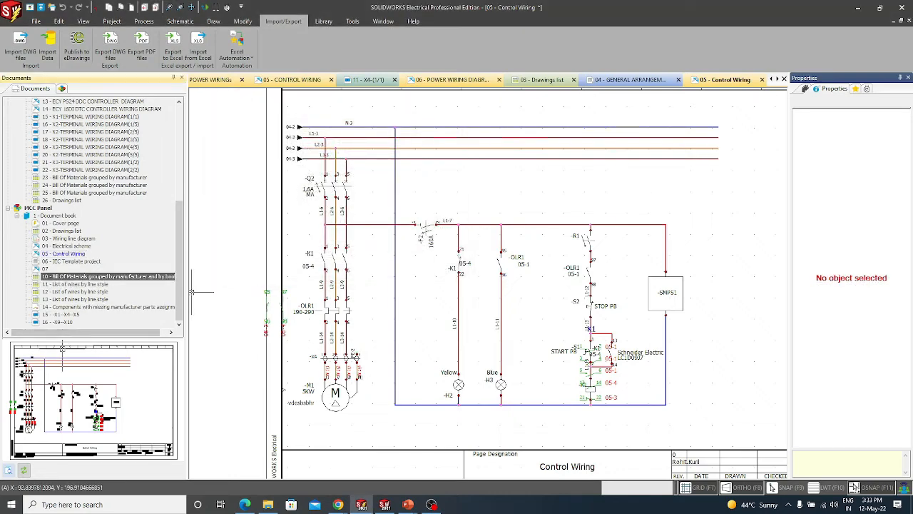
left_click(57, 322, "shift")
right_click(56, 323)
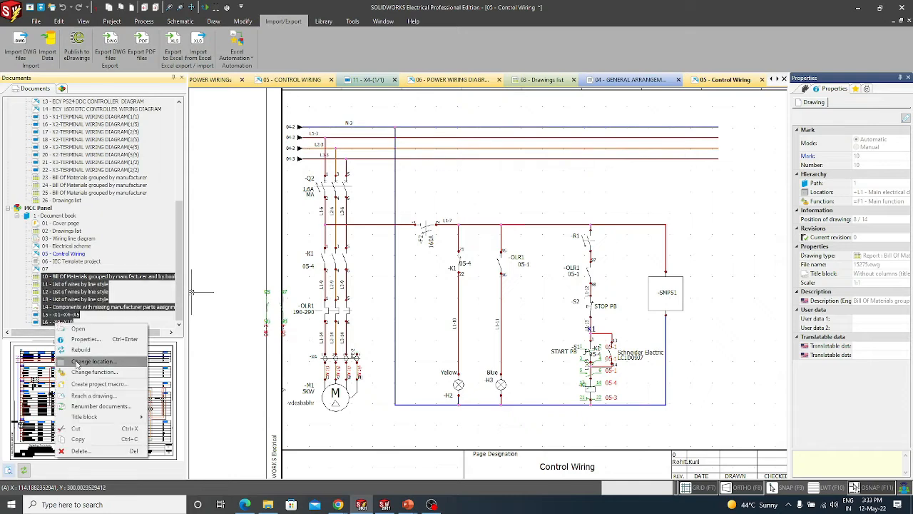
left_click(80, 451)
left_click(465, 273)
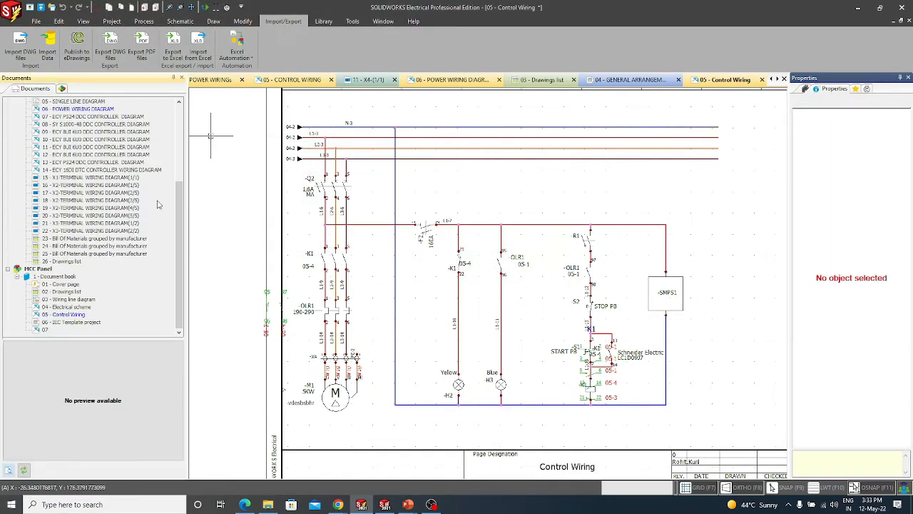
Step: Run Excel Automation again on the MCC Panel project using the New testing Excel automation workbook
left_click(236, 50)
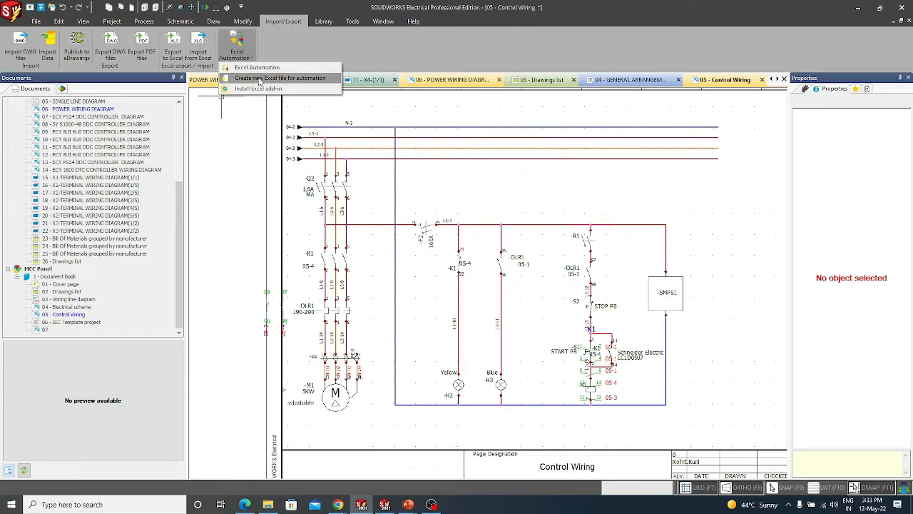
left_click(260, 75)
scroll(305, 278, "down", 3)
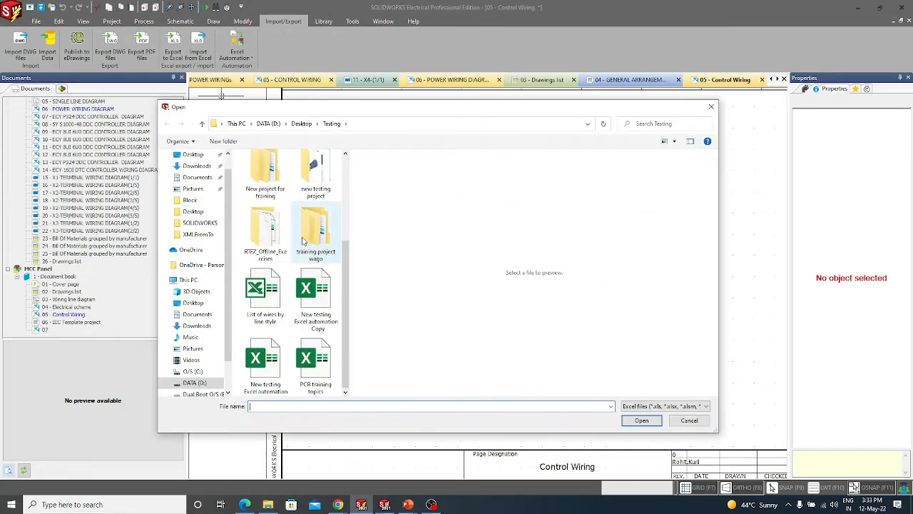
left_click(305, 364)
left_click(270, 368)
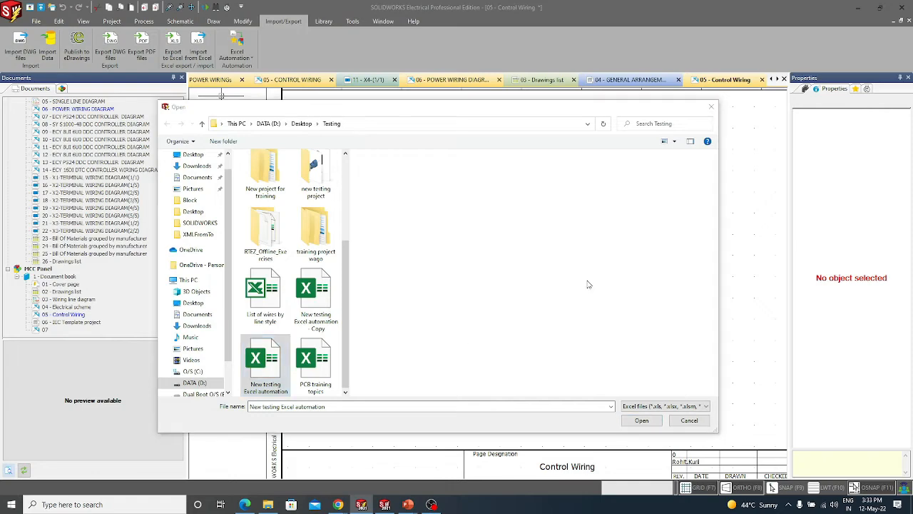
left_click(641, 420)
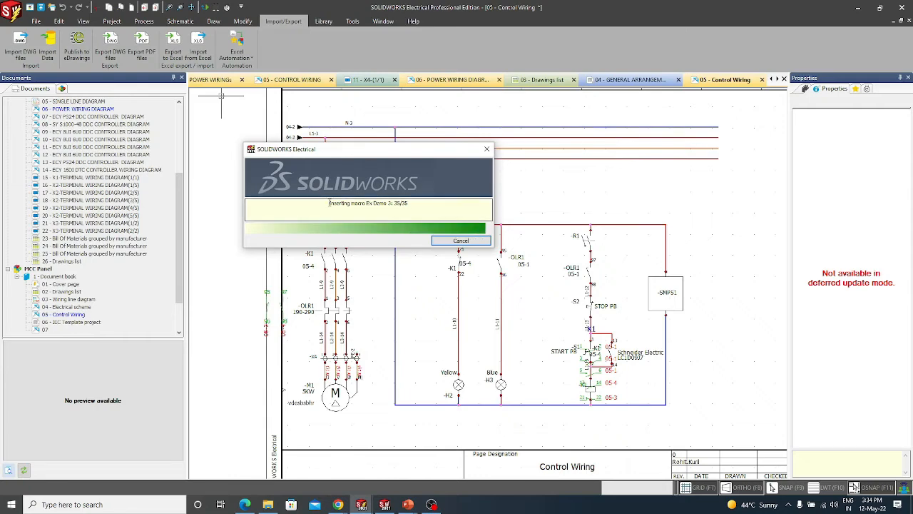
Step: Close the automation process summary and open the MCC Panel's generated drawings 10 - DEF123 and 11 - Automation Demo for review
left_click(455, 108)
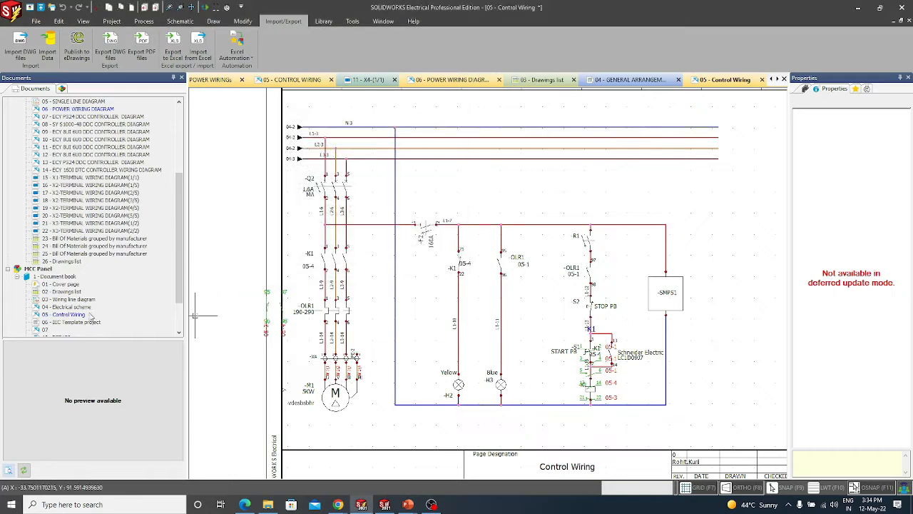
scroll(96, 284, "down", 2)
left_click(61, 292)
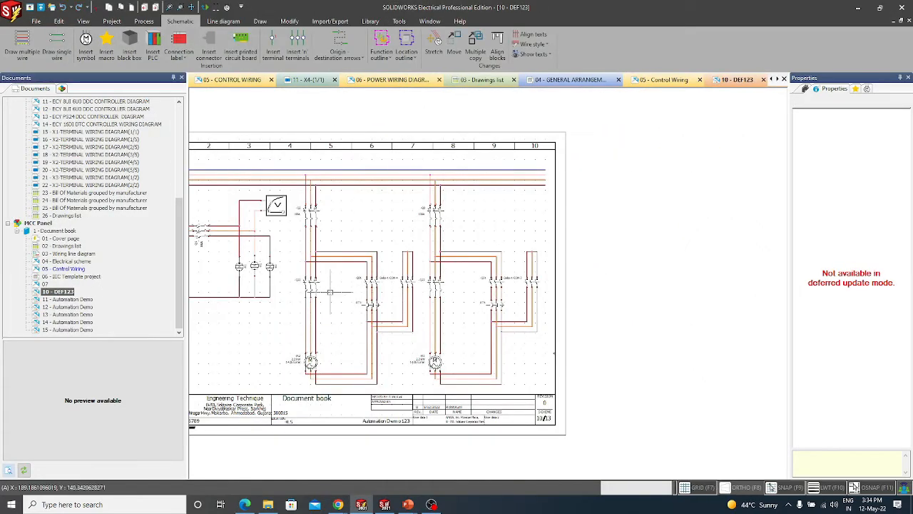
middle_click_drag(542, 301, 464, 322)
double_click(71, 299)
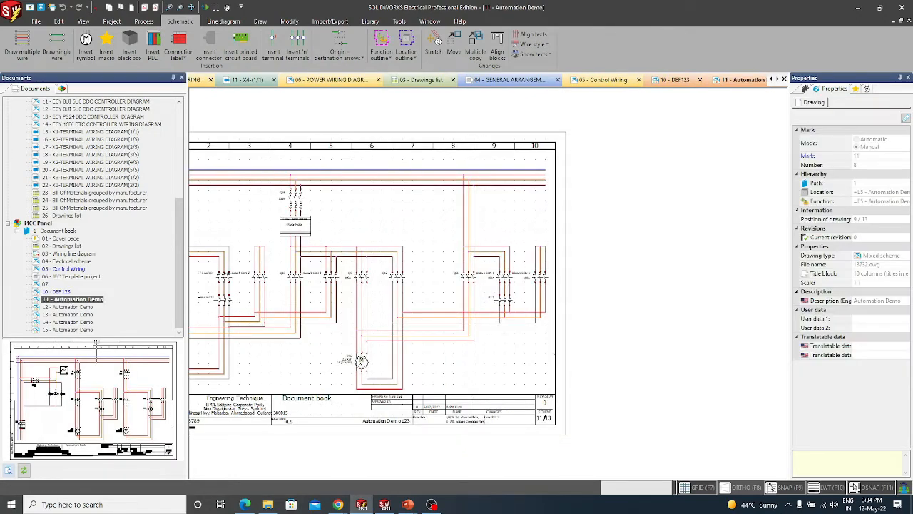
Step: Open the generated Automation Demo drawings 12 to 15 one after another to review their schematics
left_click(76, 307)
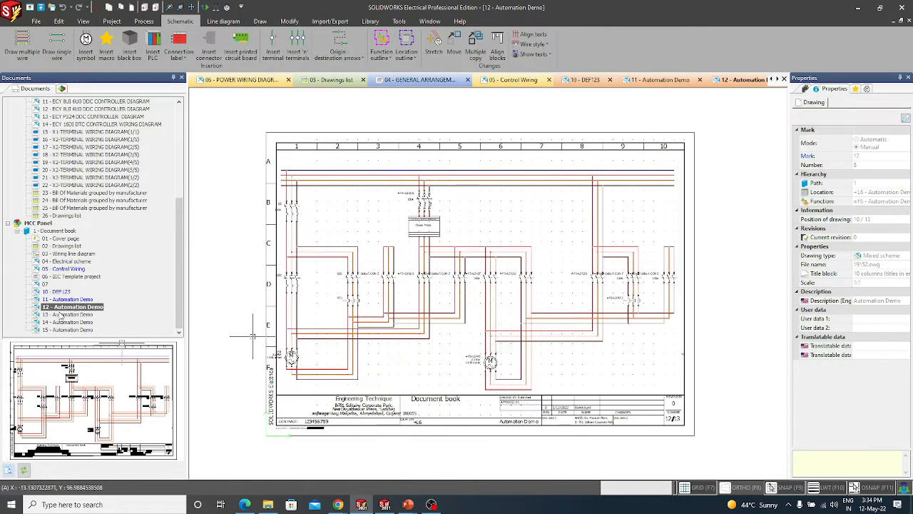
key("Down")
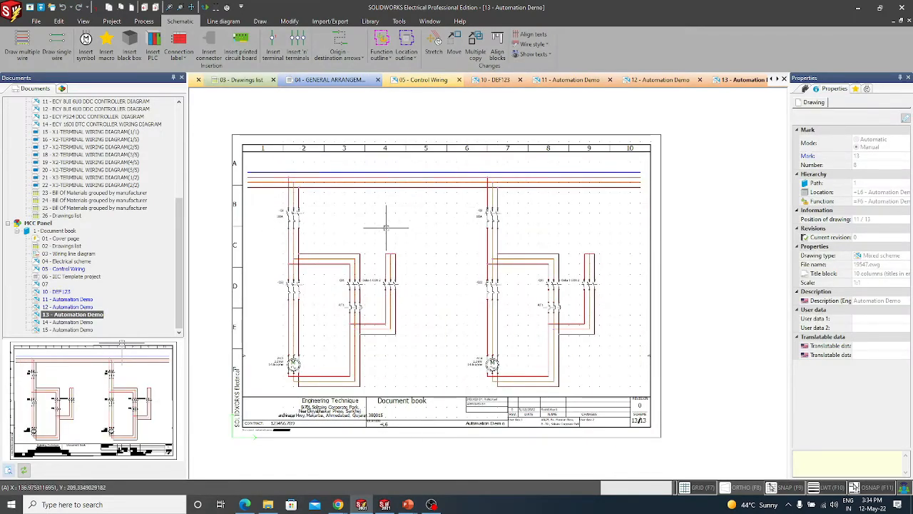
double_click(68, 322)
middle_click_drag(319, 281, 430, 287)
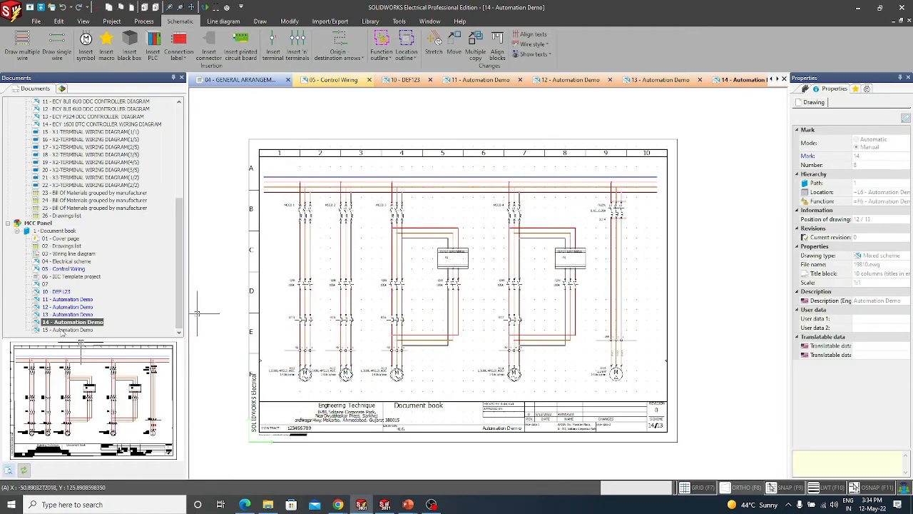
left_click(67, 330)
double_click(66, 329)
Step: Browse the report configurations that can be added in the new project's report manager, and cancel without adding any
left_click(57, 292)
scroll(134, 261, "up", 4)
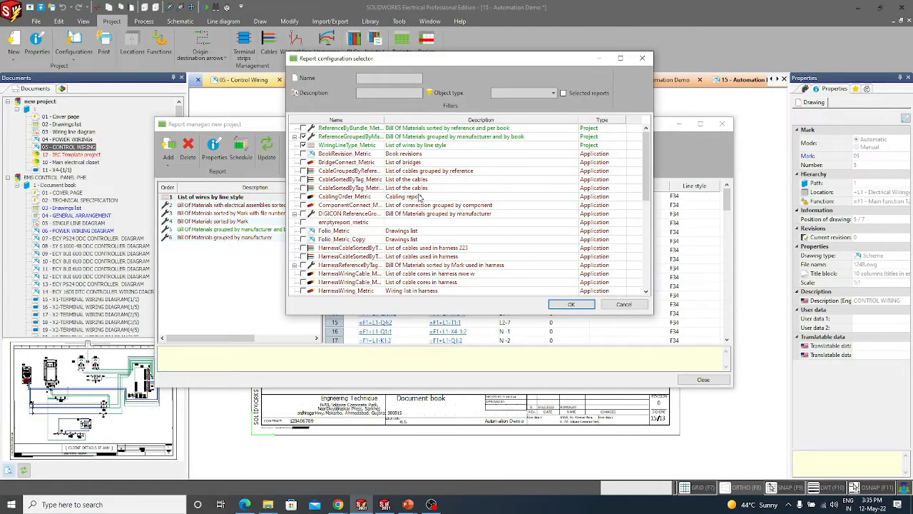
scroll(423, 204, "down", 7)
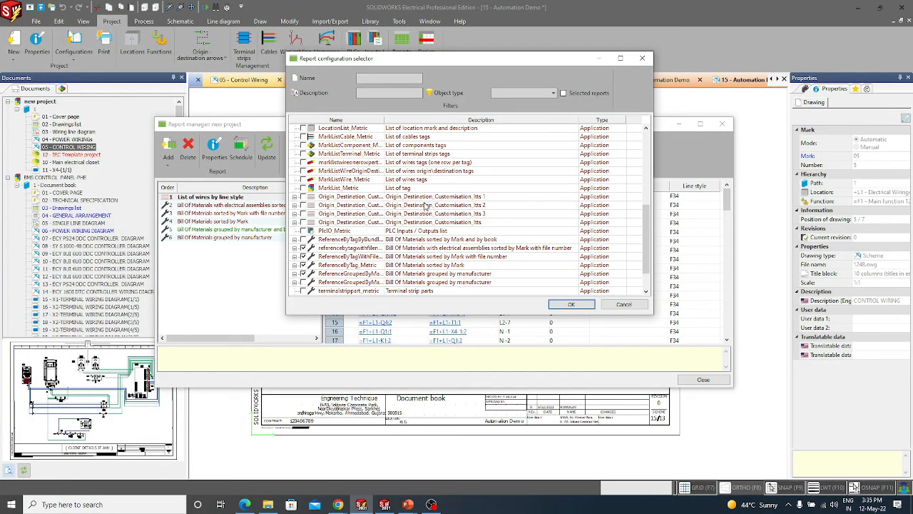
scroll(425, 208, "up", 6)
scroll(424, 211, "up", 1)
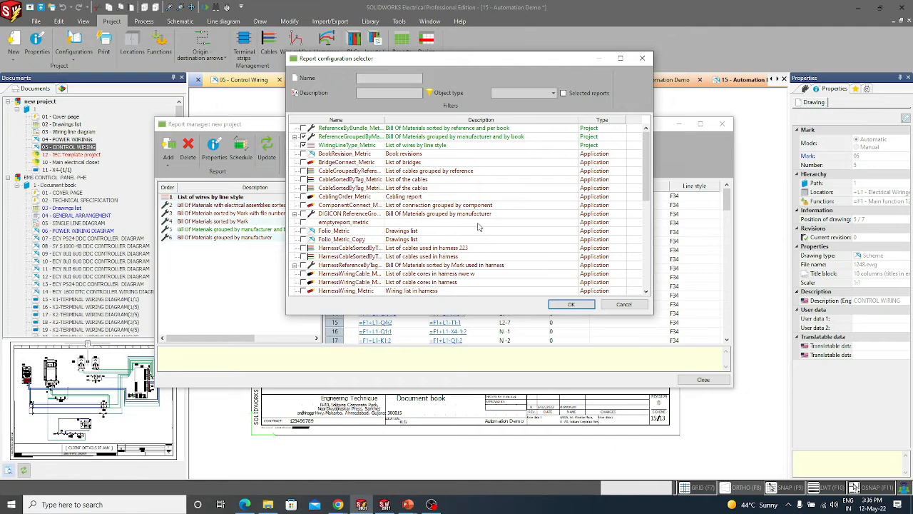
scroll(476, 222, "down", 2)
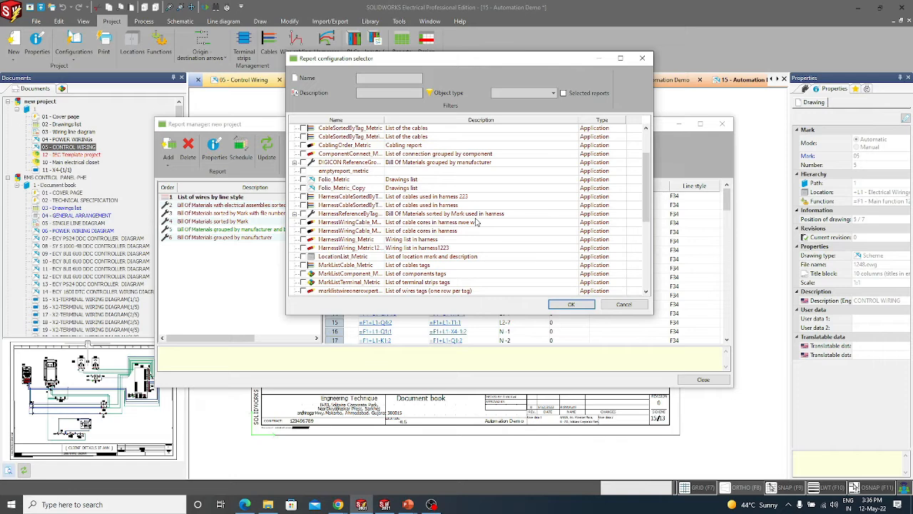
scroll(463, 209, "down", 3)
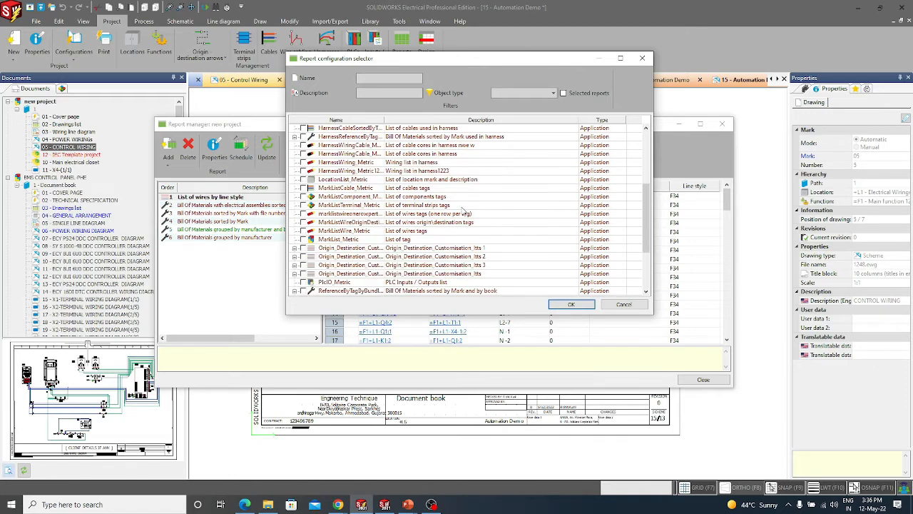
scroll(463, 210, "down", 2)
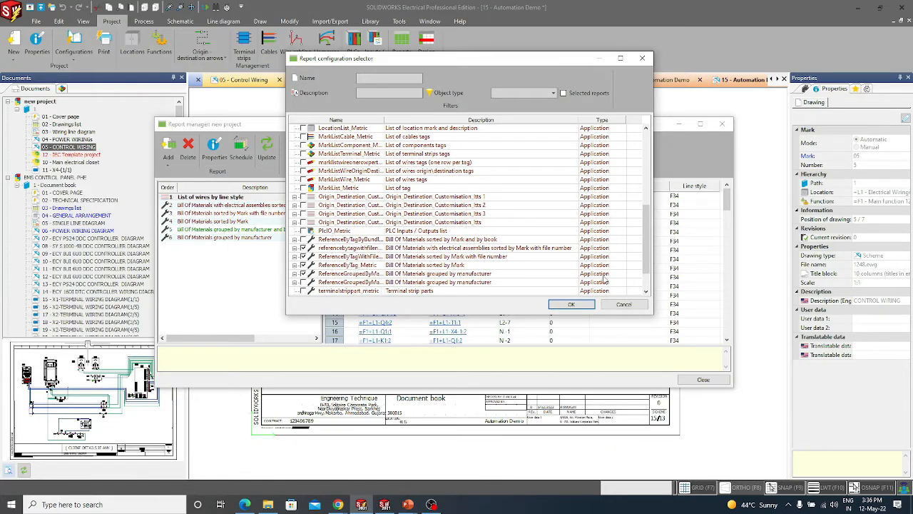
left_click(614, 304)
Step: Generate drawings for the List of wires by line style and Bill Of Materials with electrical assemblies reports in the new project's book 1
left_click(206, 205)
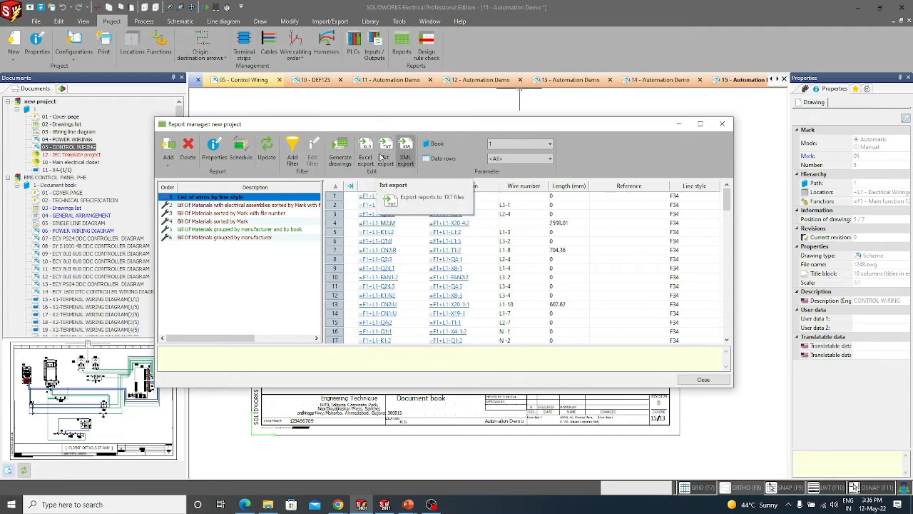
left_click(341, 151)
left_click(175, 102)
left_click(176, 110)
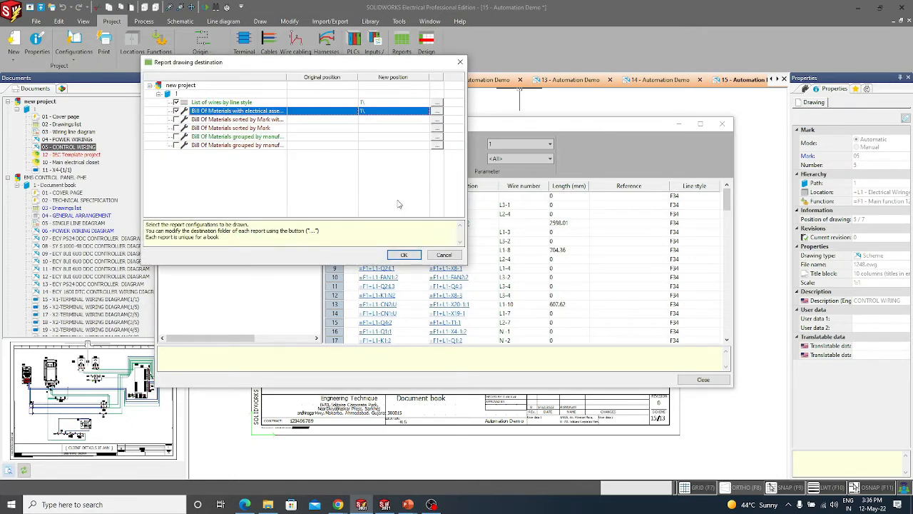
left_click(404, 255)
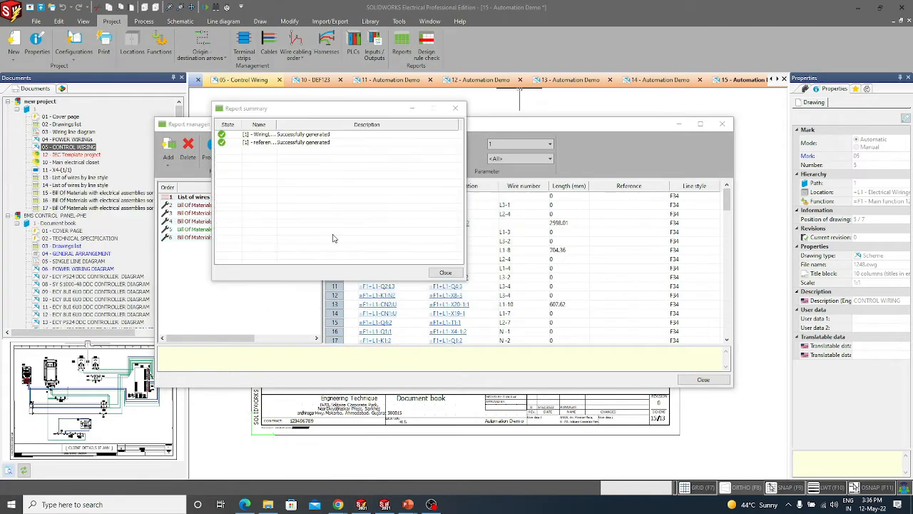
left_click(455, 108)
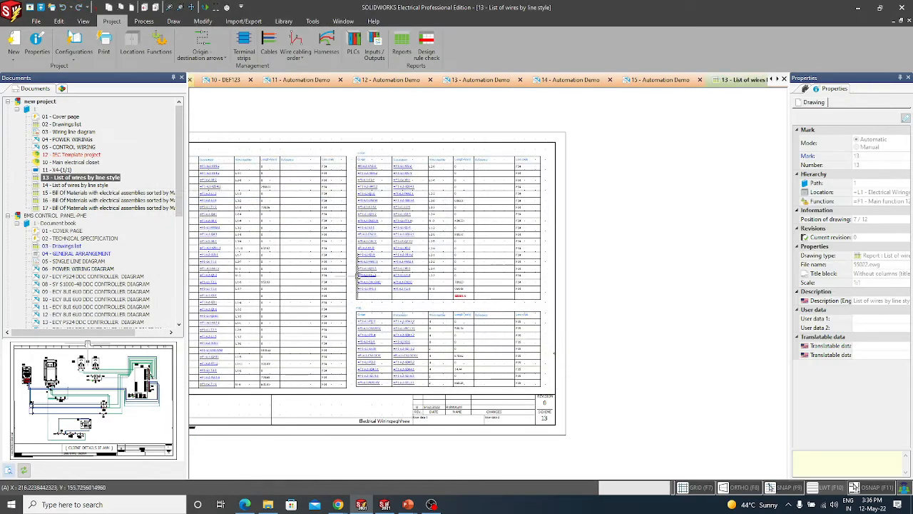
Step: Examine the origins, destinations, wire numbers and lengths in the 13 - List of wires by line style drawing
scroll(474, 269, "up", 5)
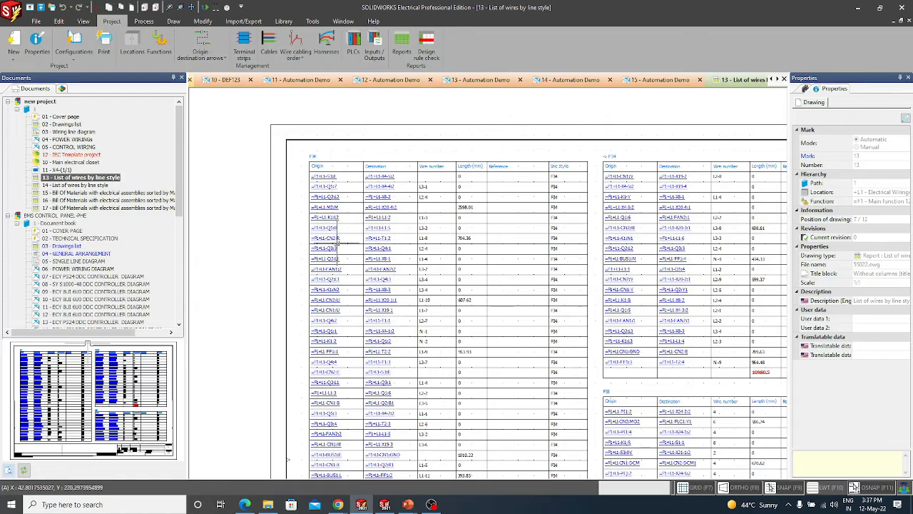
scroll(362, 356, "down", 3)
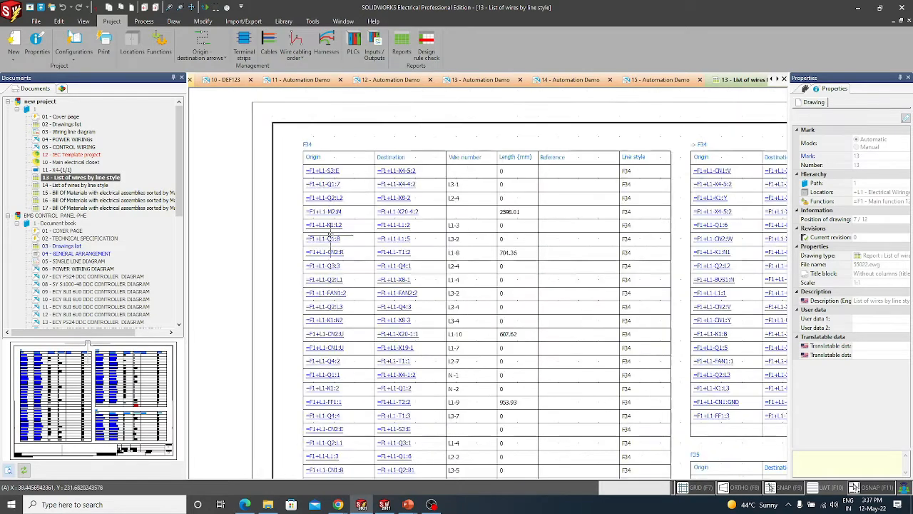
middle_click_drag(342, 364, 281, 294)
mouse_move(372, 346)
middle_mouse_down()
mouse_move(333, 355)
mouse_move(377, 357)
mouse_move(344, 326)
middle_mouse_up()
scroll(332, 356, "down", 1)
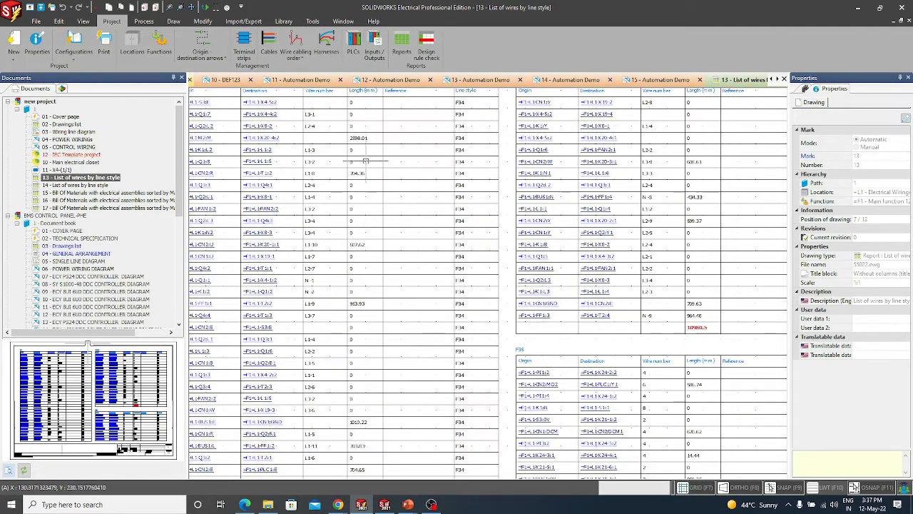
scroll(379, 232, "down", 1)
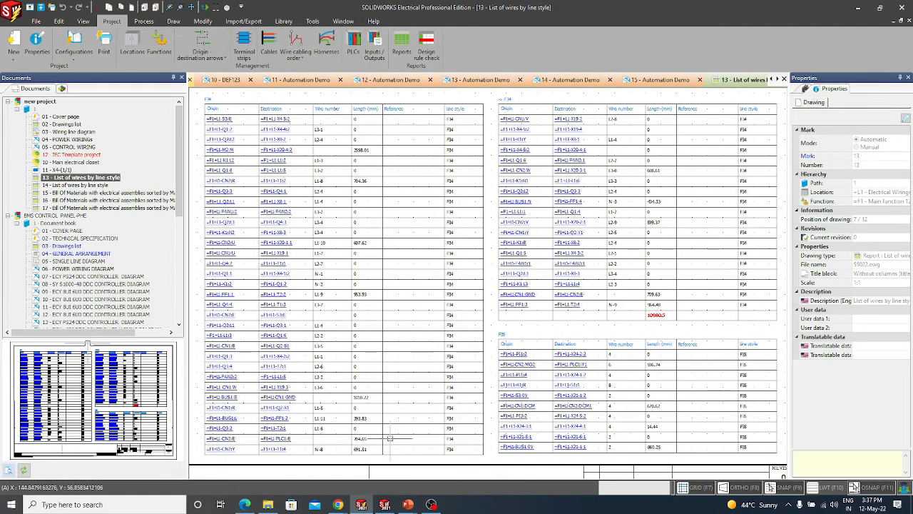
mouse_move(661, 417)
middle_mouse_down()
mouse_move(457, 414)
mouse_move(488, 363)
middle_mouse_up()
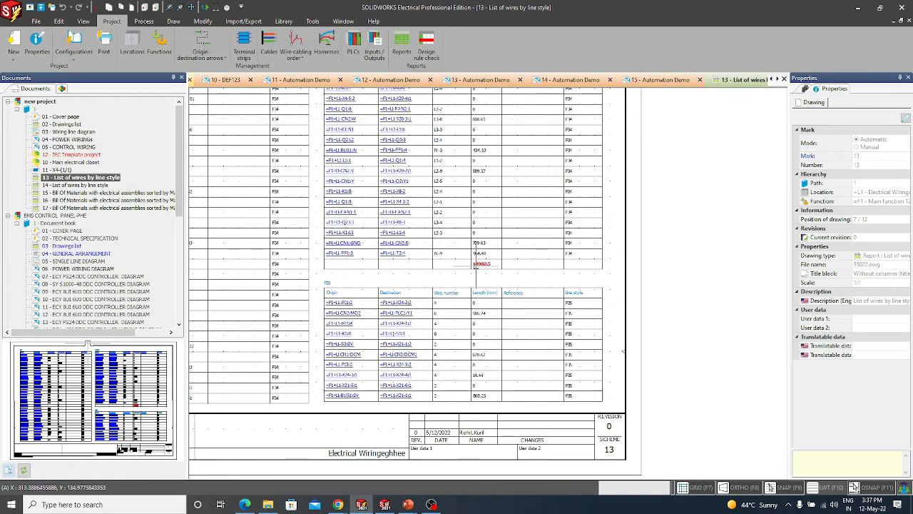
Step: Open report drawings 14 - List of wires by line style and 15 - Bill Of Materials, examining the latter's references and manufacturers
left_click(71, 185)
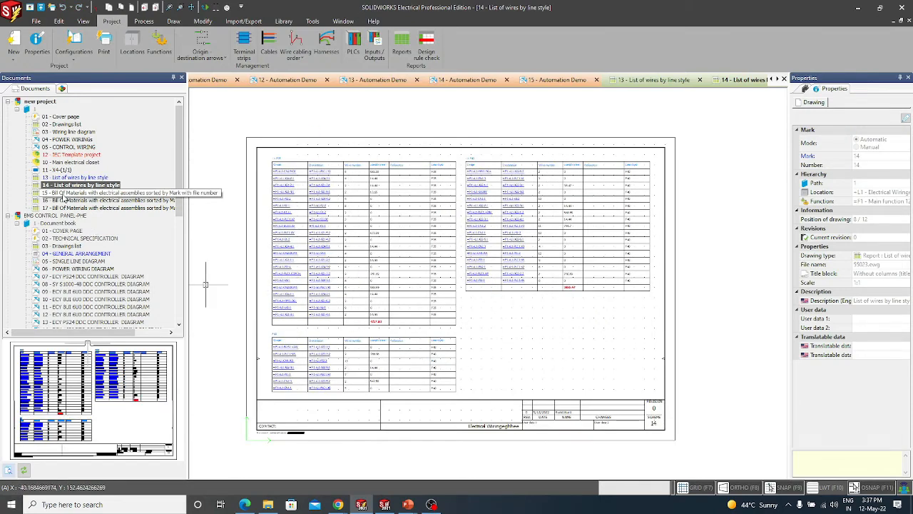
double_click(92, 192)
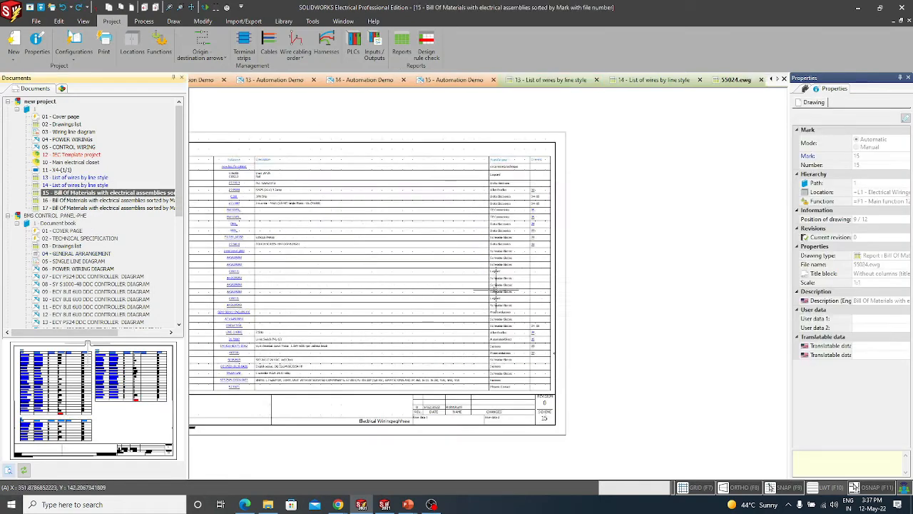
scroll(411, 231, "up", 1)
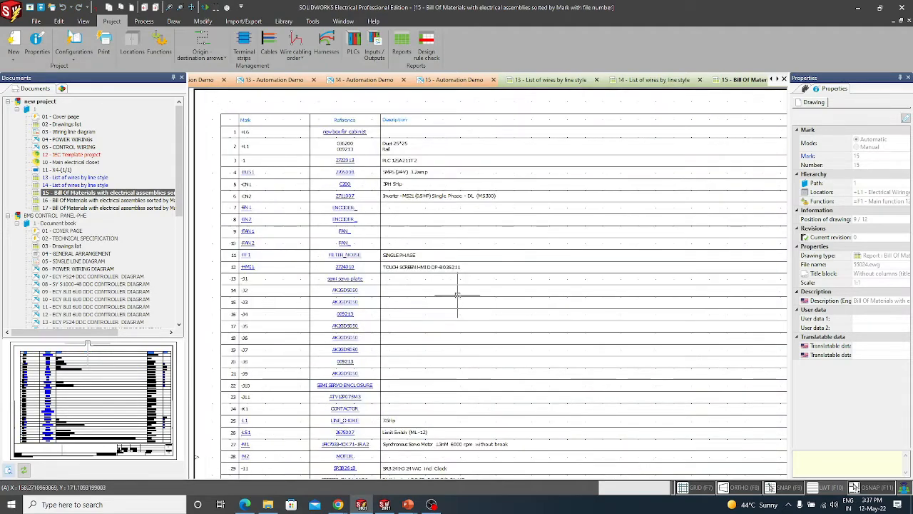
middle_click_drag(485, 331, 477, 293)
mouse_move(503, 358)
middle_mouse_down()
mouse_move(516, 246)
mouse_move(455, 403)
middle_mouse_up()
middle_click_drag(511, 303, 221, 305)
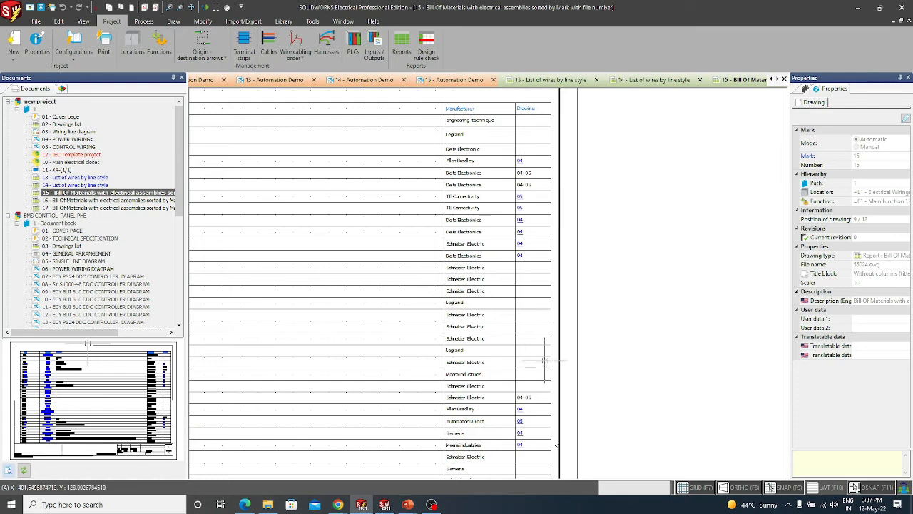
scroll(525, 185, "down", 4)
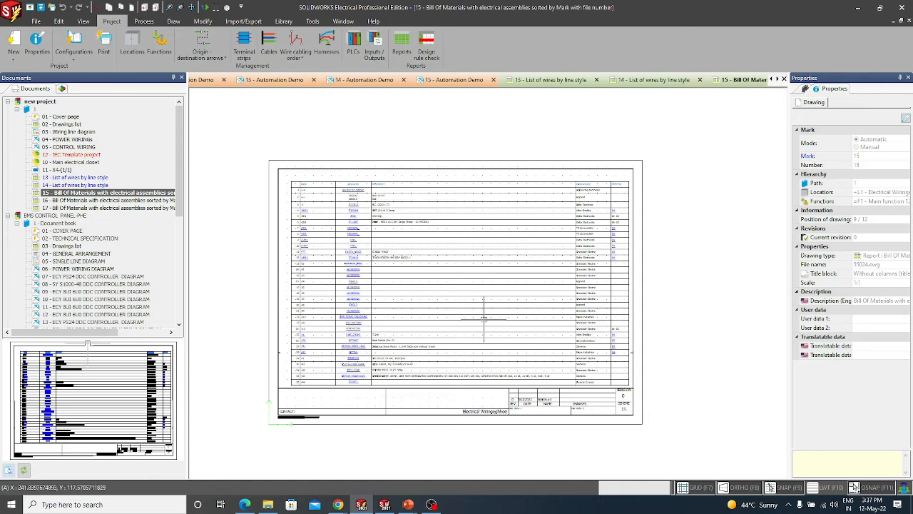
key("alt+Tab")
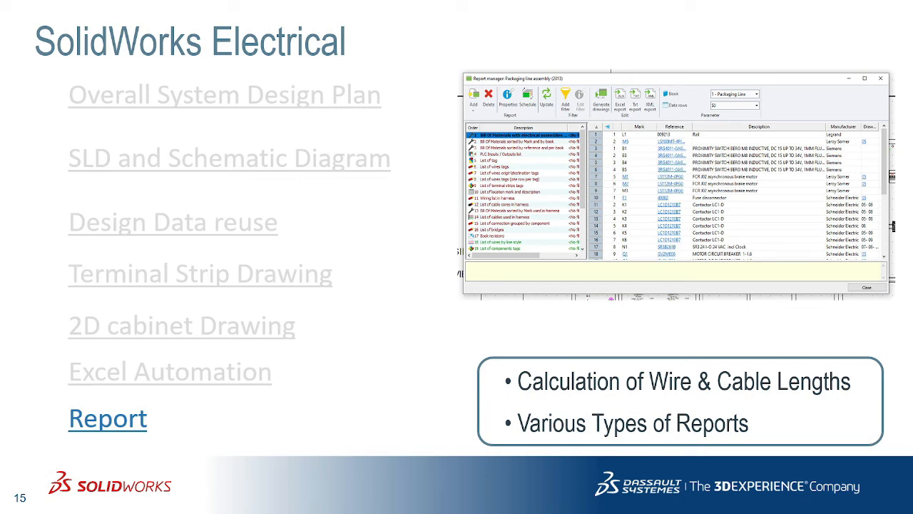
key("Right")
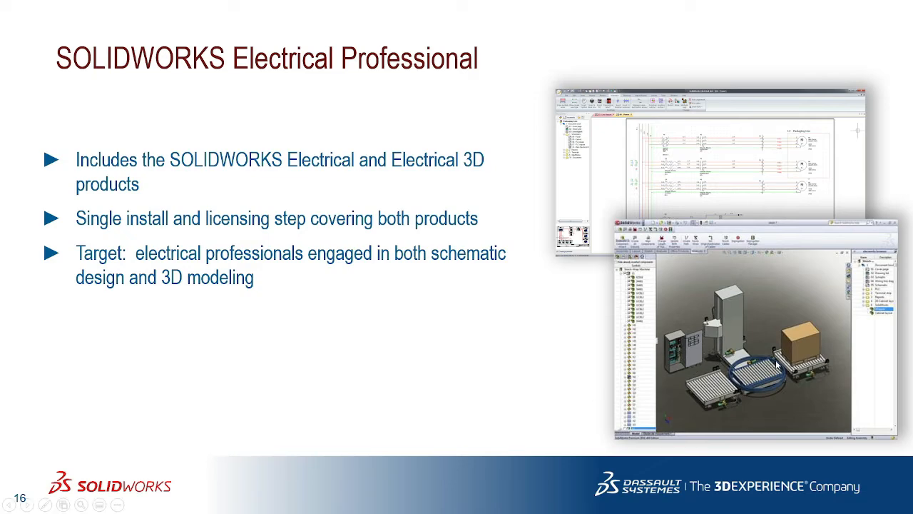
left_click(644, 321)
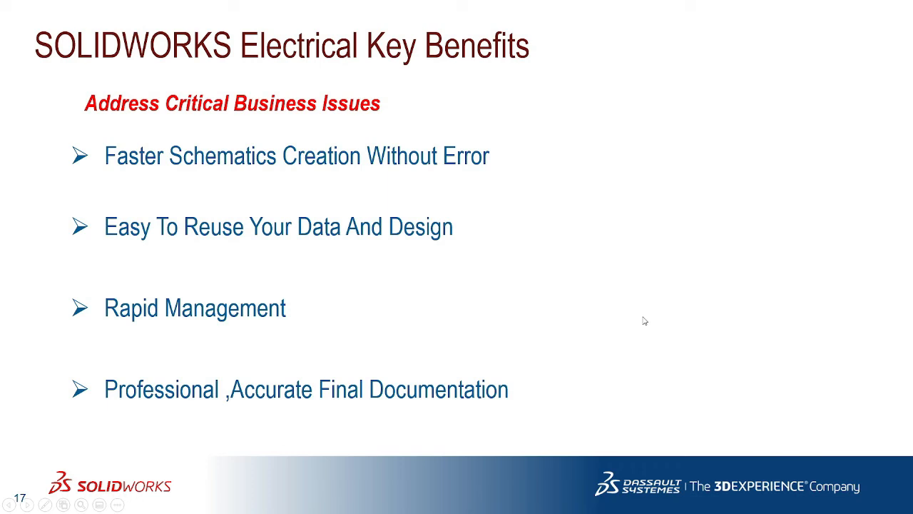
key("Left")
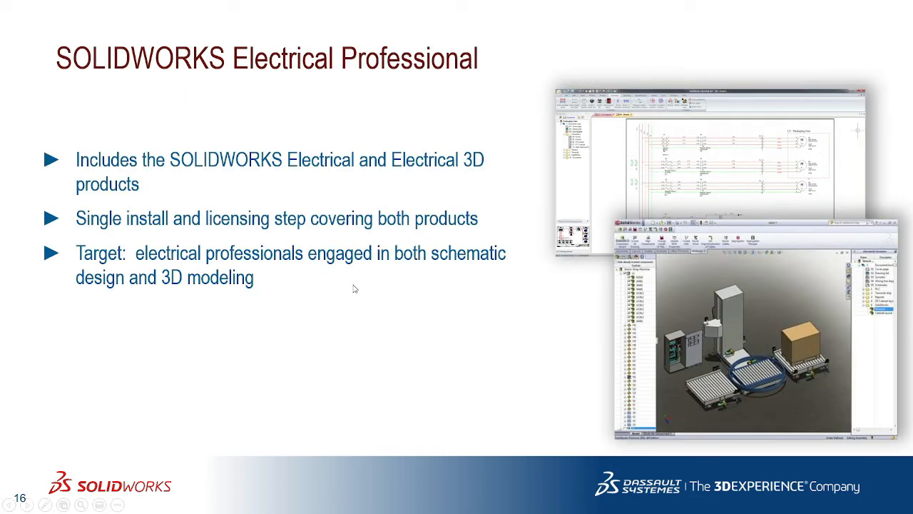
Step: Switch back to SOLIDWORKS Electrical and open the new project's 04 - POWER WIRINGs drawing
key("alt+Tab")
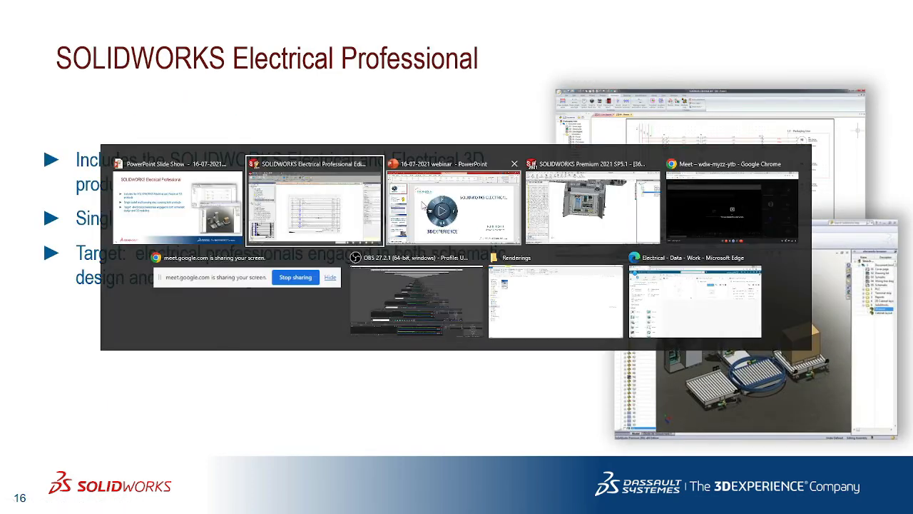
left_click(315, 207)
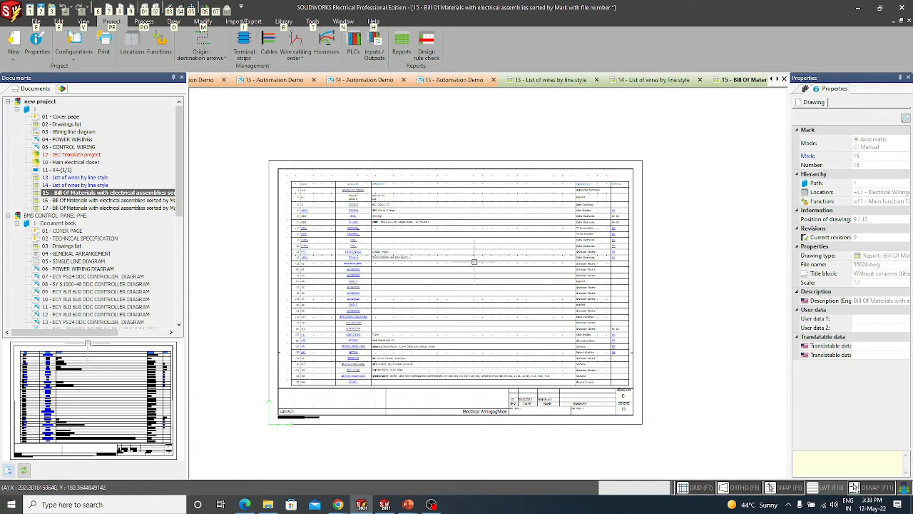
left_click(54, 147)
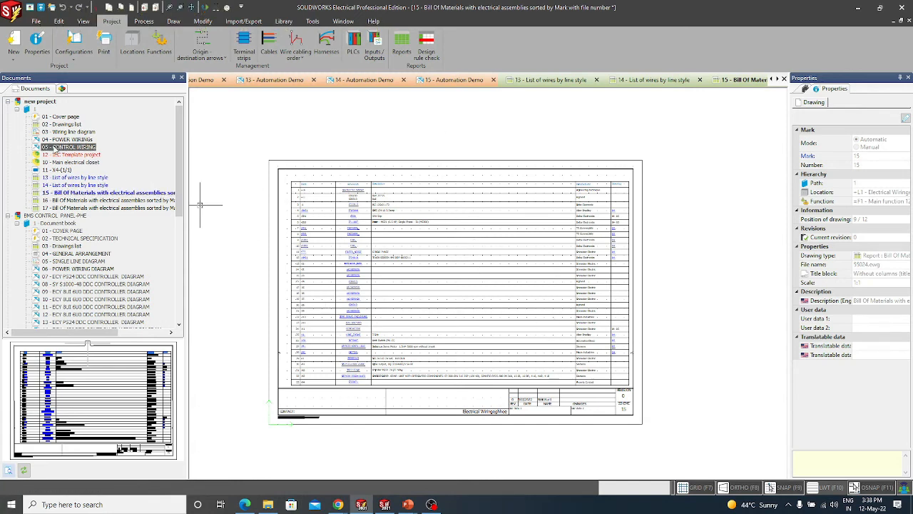
left_click(58, 139)
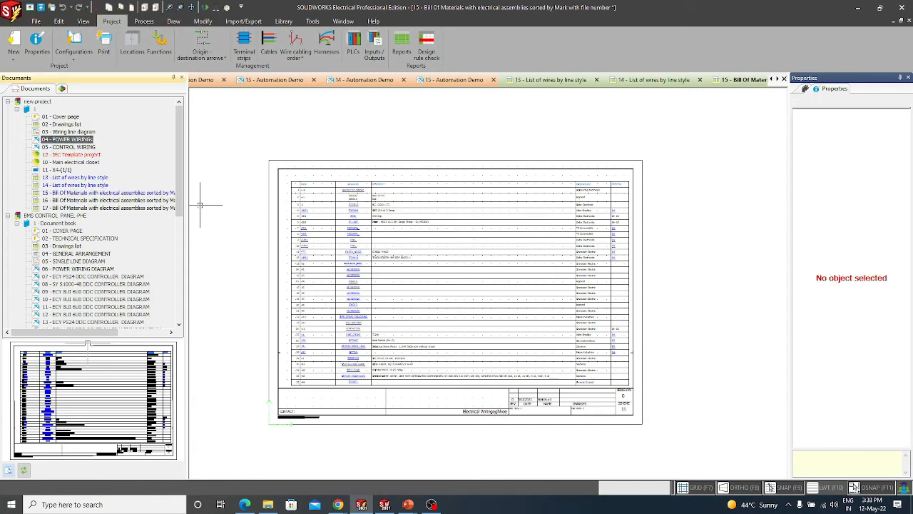
scroll(453, 337, "down", 2)
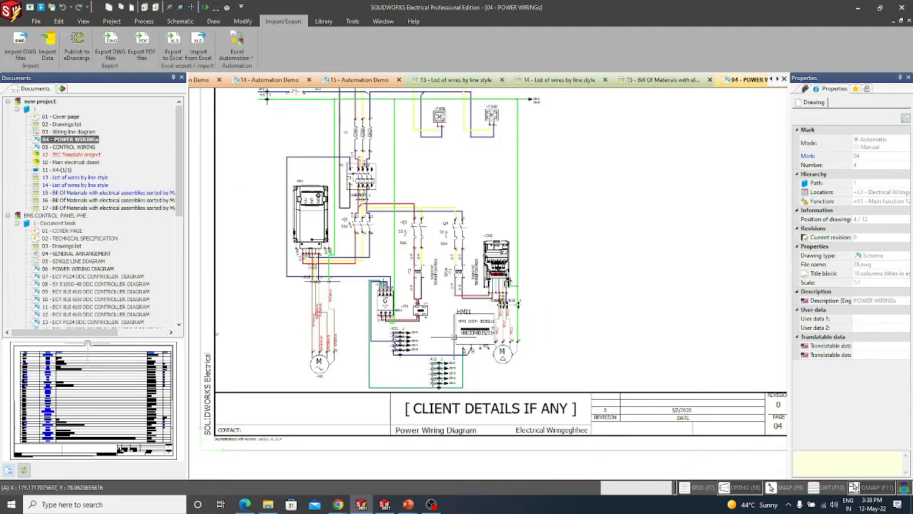
Step: Select the new project's 12 - IEC Template project document, switch to SOLIDWORKS and examine the whole machine in the 36100 assembly
scroll(454, 337, "down", 2)
left_click(66, 155)
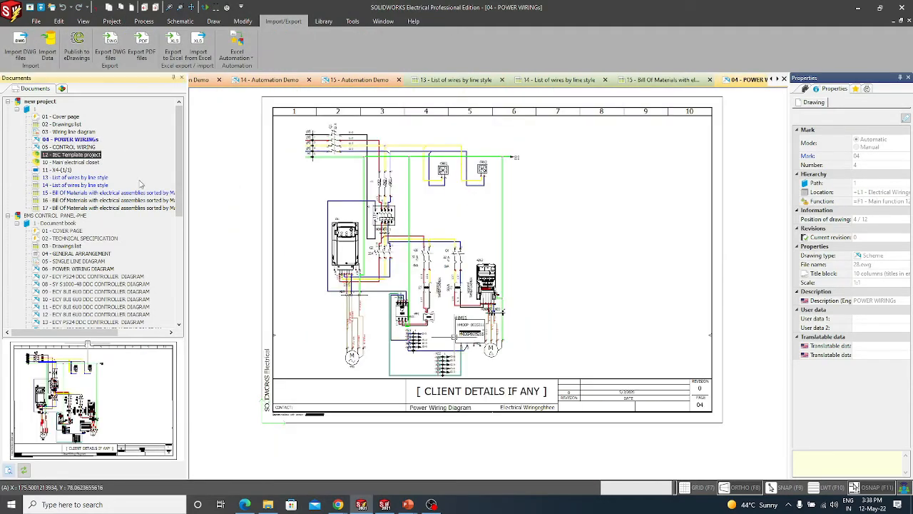
left_click(384, 505)
scroll(456, 258, "up", 5)
scroll(457, 258, "down", 1)
scroll(458, 258, "down", 3)
middle_click_drag(458, 259, 556, 385)
middle_click_drag(536, 350, 544, 388)
middle_click_drag(485, 391, 570, 305)
scroll(590, 322, "down", 3)
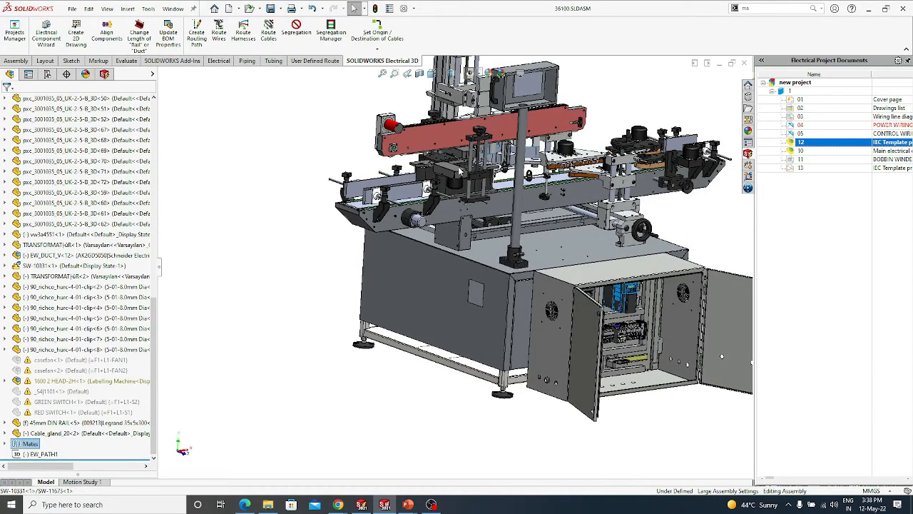
Step: Examine the open electrical cabinet of the machine, viewing its drives, transformers, ducts and rail-mounted components
scroll(652, 342, "down", 2)
middle_click_drag(651, 344, 598, 358)
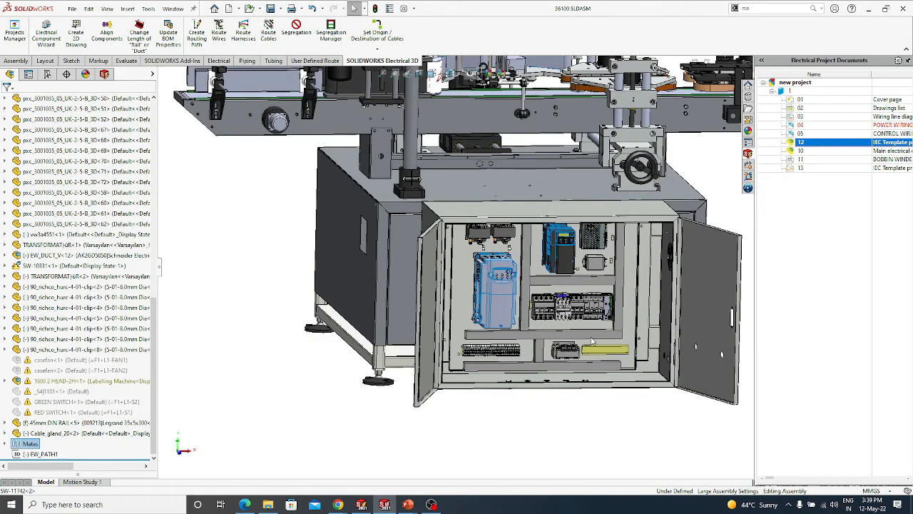
scroll(594, 341, "down", 1)
middle_click_drag(583, 335, 566, 313)
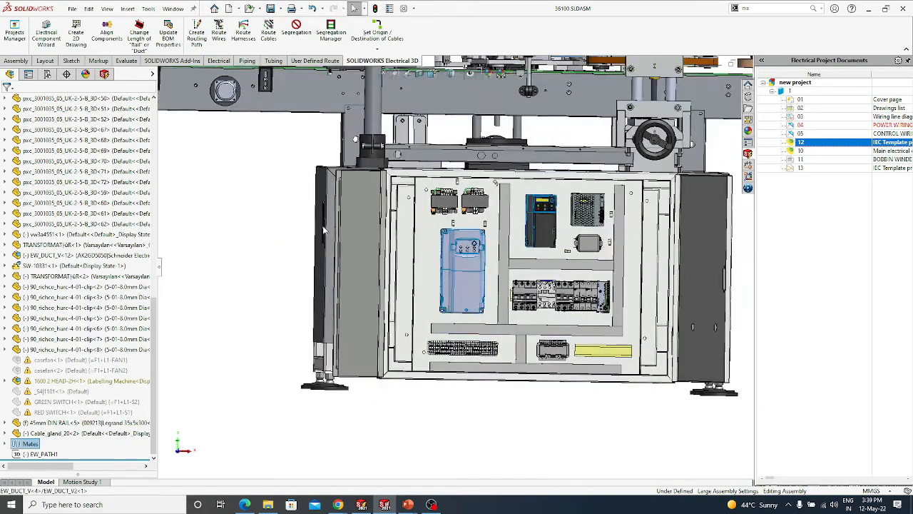
middle_click_drag(603, 278, 515, 242)
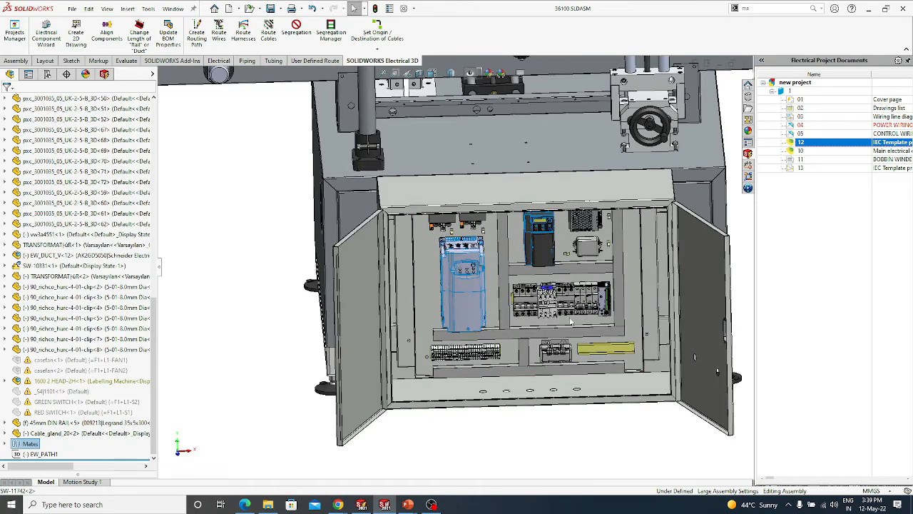
scroll(583, 324, "down", 3)
middle_click_drag(509, 309, 506, 279)
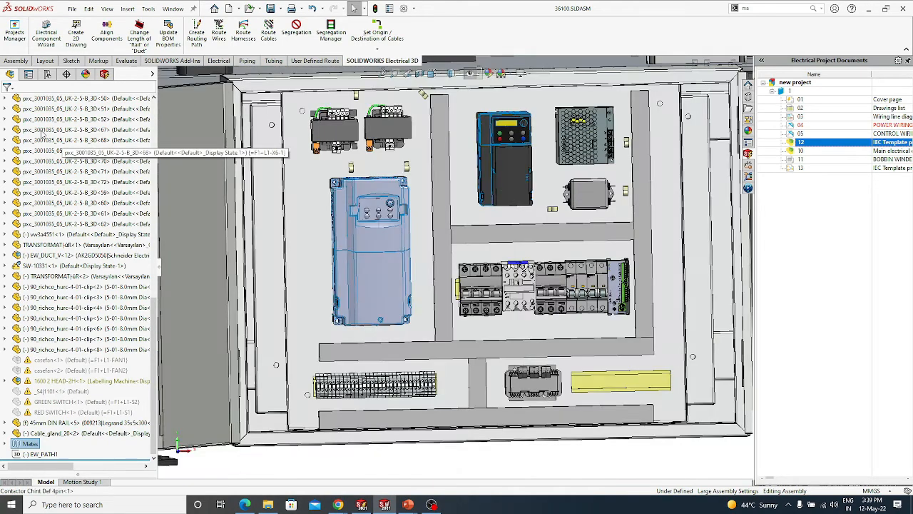
Step: Show the electrical component tree and highlight K1's contactor and the Q1, Q2, Q3 and Q4 parts in the cabinet, ending with nothing selected
left_click(105, 74)
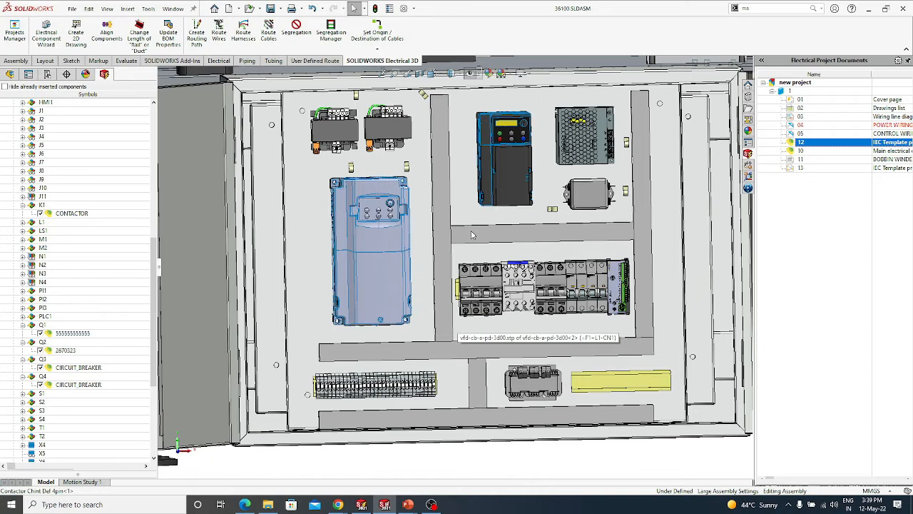
scroll(472, 235, "up", 2)
scroll(514, 238, "down", 3)
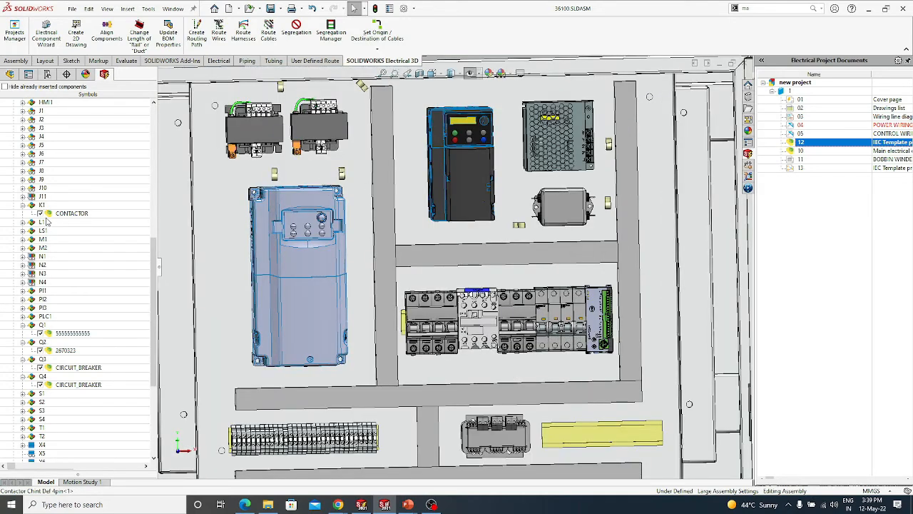
left_click(70, 214)
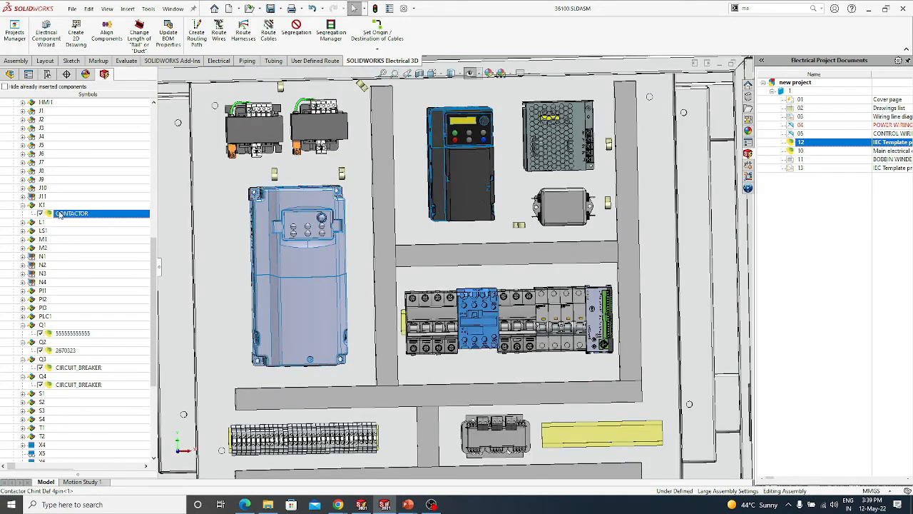
scroll(476, 345, "down", 5)
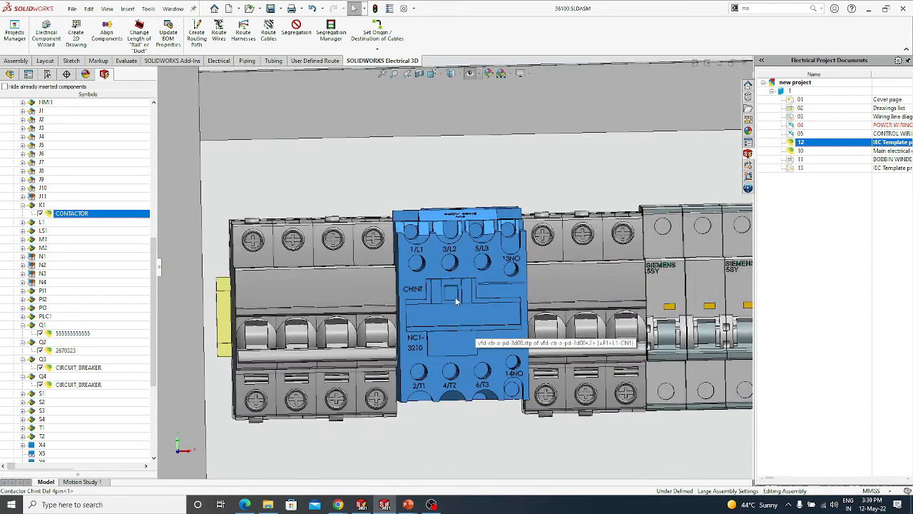
left_click(72, 333)
left_click(72, 350)
left_click(81, 367)
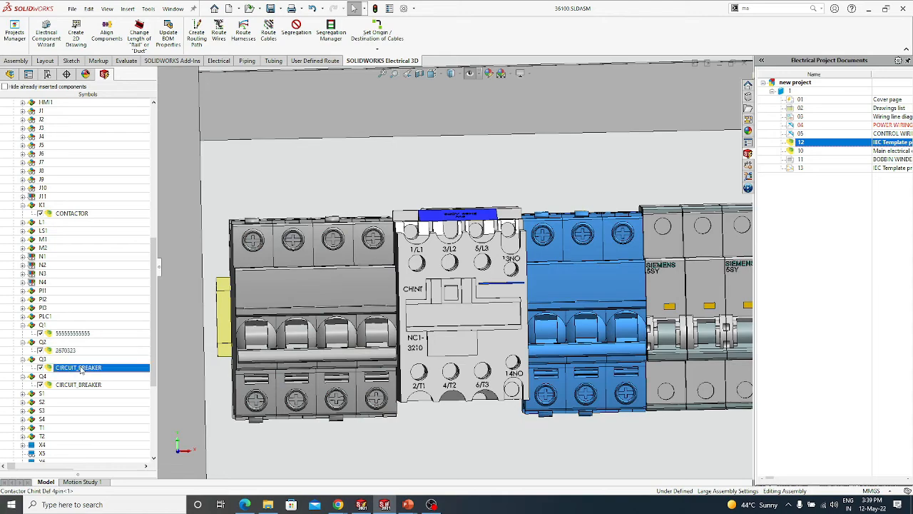
left_click(82, 385)
scroll(510, 405, "up", 10)
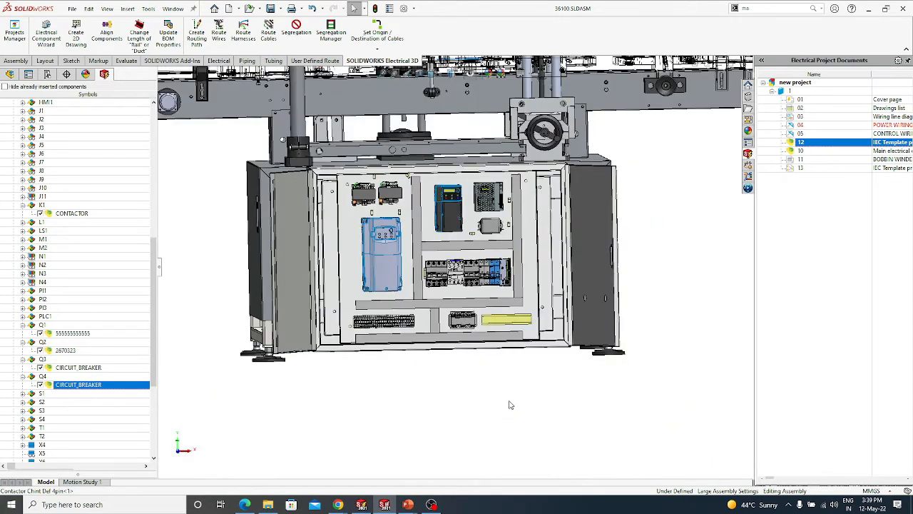
left_click(509, 405)
Step: Route wires with the SOLIDWORKS Route type and splines for only the contactor and four circuit breakers on the cabinet's middle rail
scroll(414, 236, "down", 5)
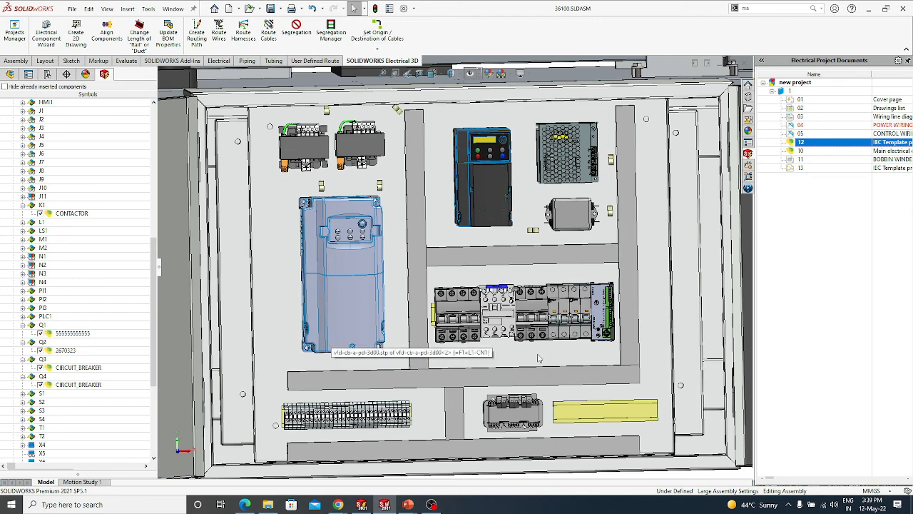
middle_click_drag(546, 318, 560, 362)
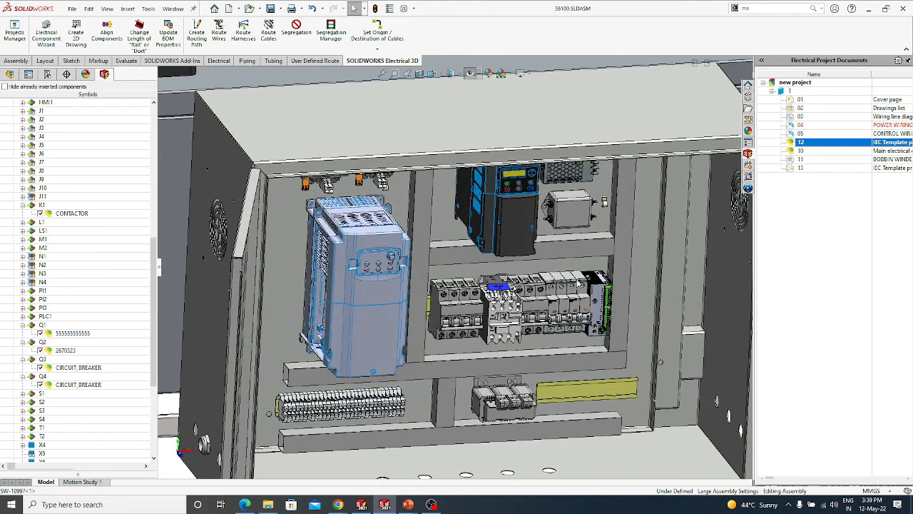
scroll(534, 340, "down", 1)
middle_click_drag(615, 376, 606, 366)
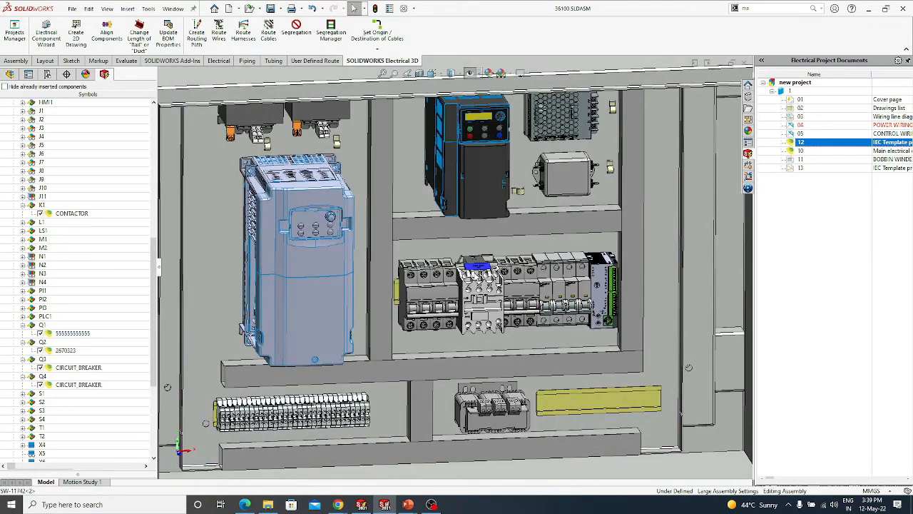
scroll(559, 346, "up", 4)
scroll(532, 304, "down", 2)
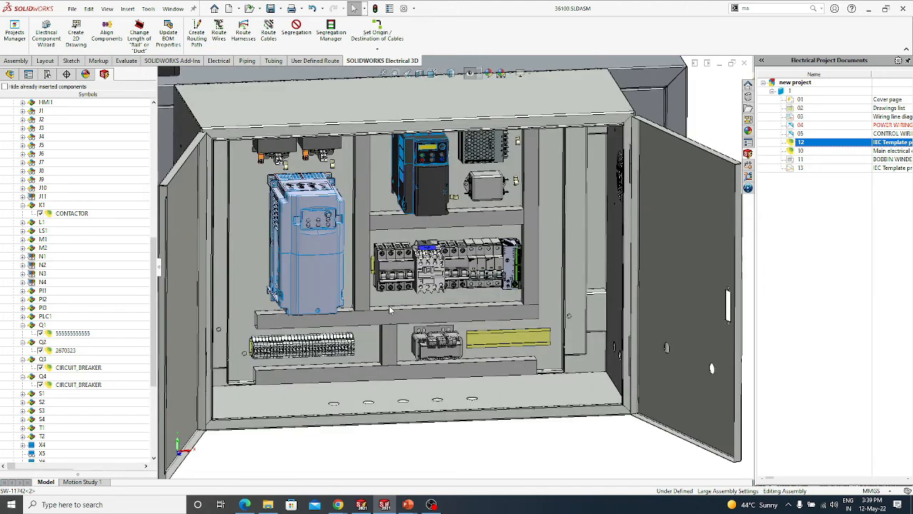
left_click(219, 34)
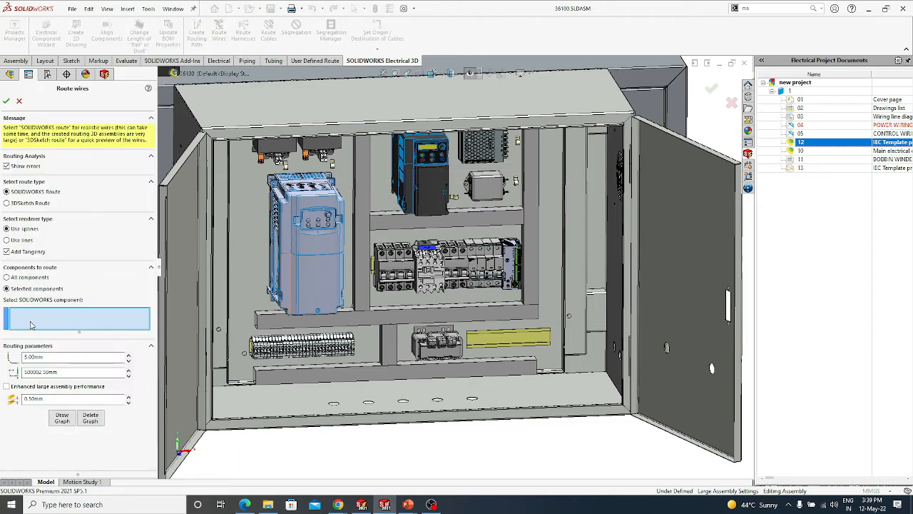
left_click(397, 276)
left_click(429, 275)
left_click(457, 276)
left_click(492, 278)
left_click(476, 271)
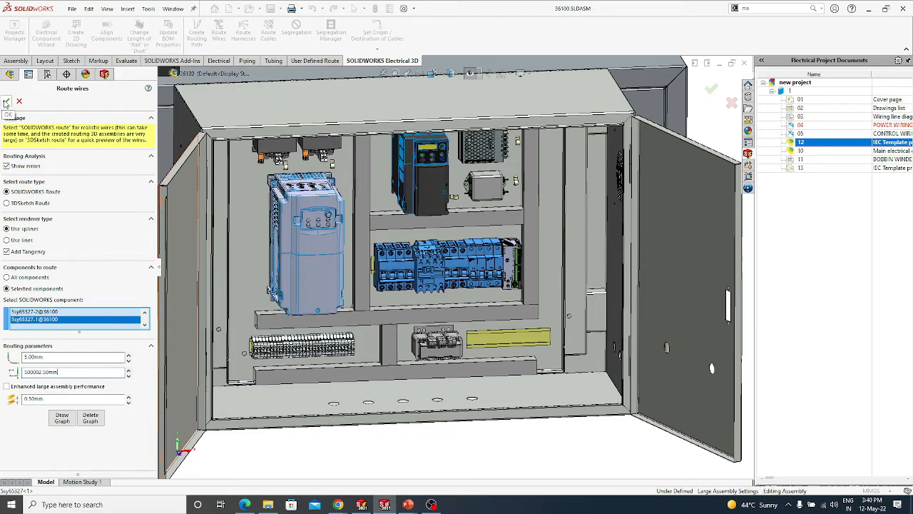
left_click(7, 101)
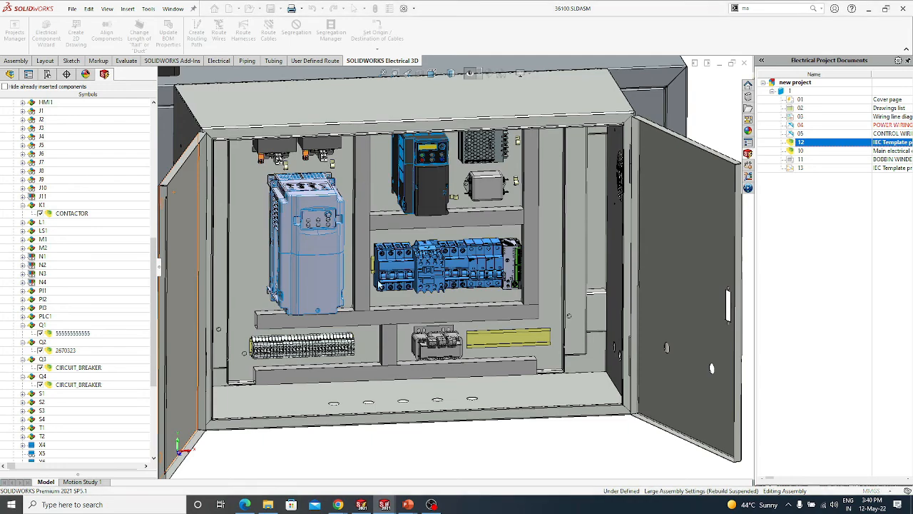
mouse_move(385, 505)
left_click(350, 440)
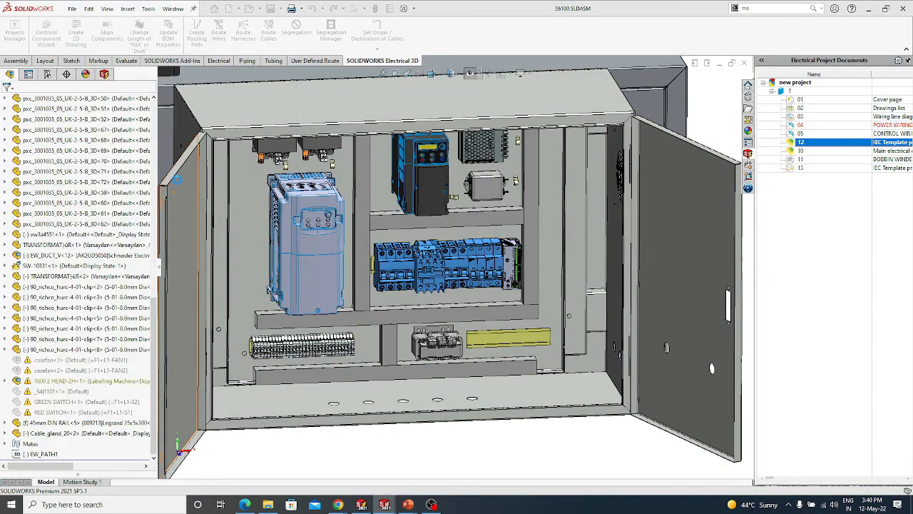
left_click(414, 471)
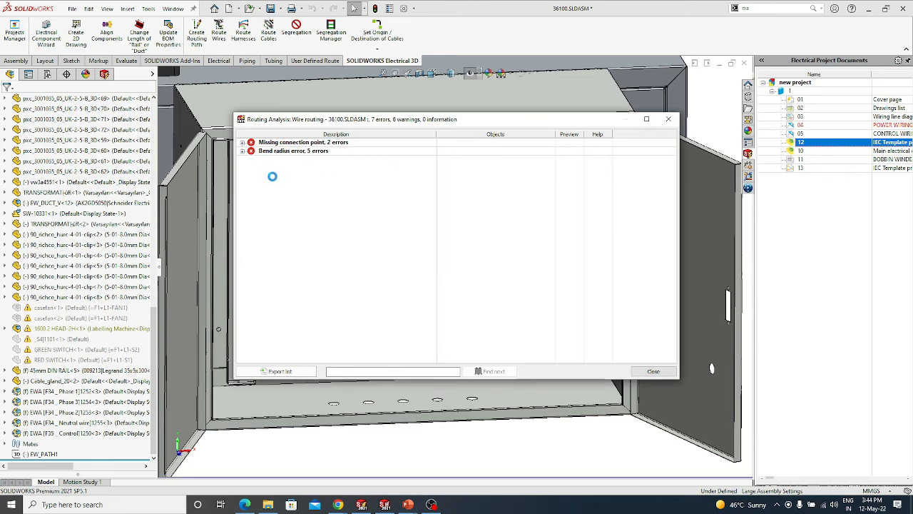
Step: Review the missing connection point and bend radius errors in the wire Routing Analysis, and close it
left_click(243, 142)
left_click(242, 168)
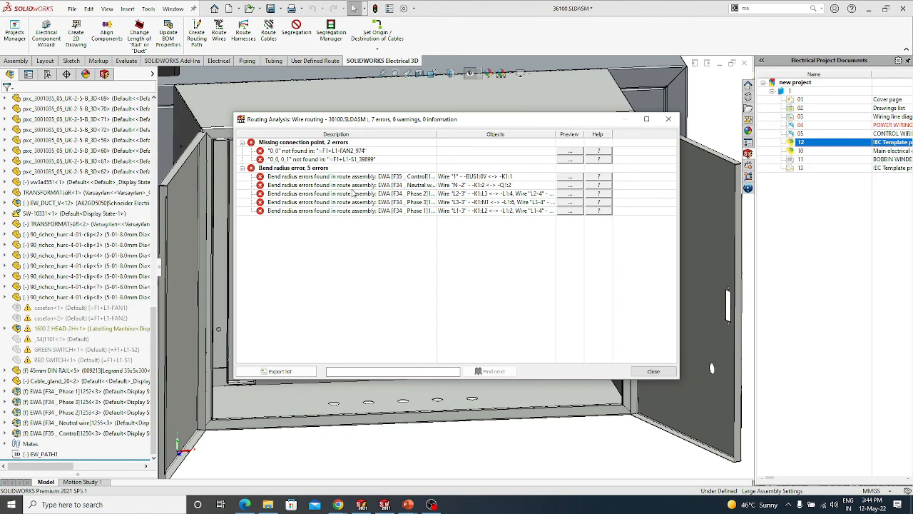
left_click(675, 119)
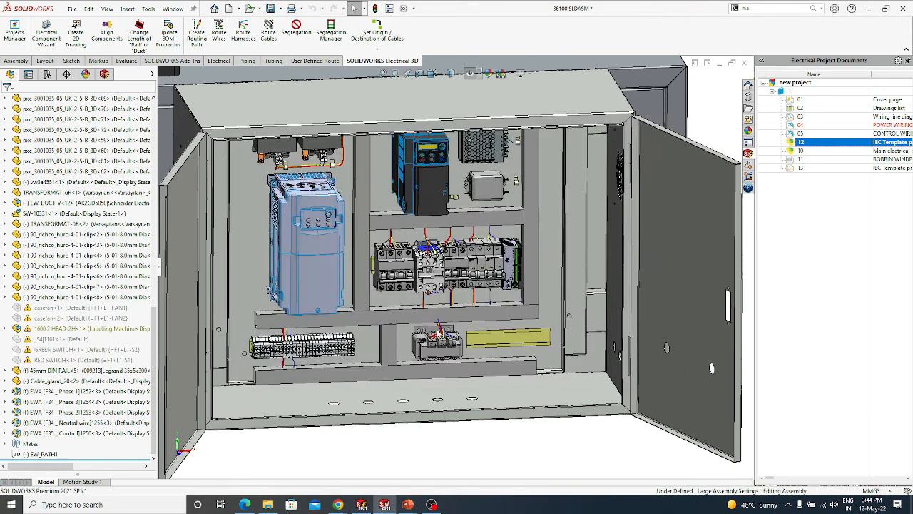
Step: Examine the routed 3D wires in the cabinet around the breakers, contactor, transformers and terminal strip, and view the cabinet with the machine
scroll(456, 303, "up", 3)
middle_click_drag(499, 318, 532, 309)
scroll(532, 309, "down", 5)
scroll(532, 309, "up", 2)
middle_click_drag(471, 318, 488, 308)
scroll(488, 308, "up", 3)
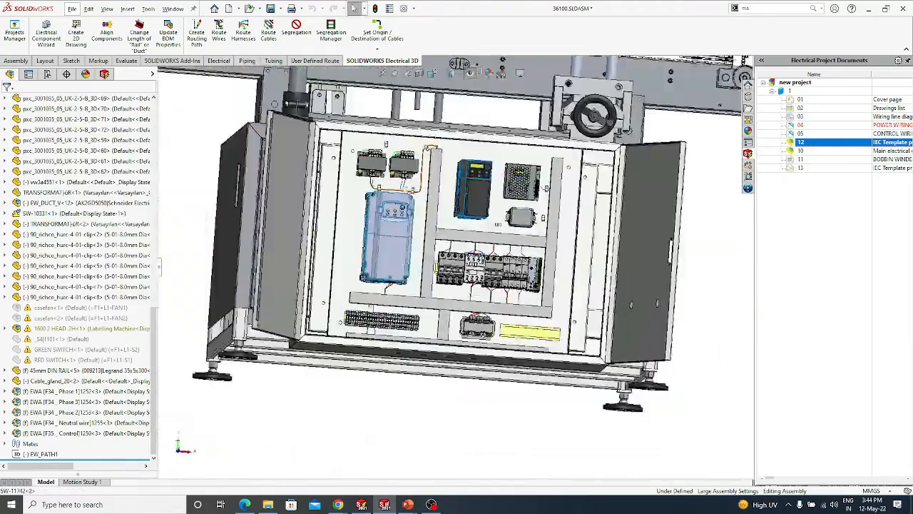
scroll(403, 180, "down", 6)
scroll(445, 160, "up", 5)
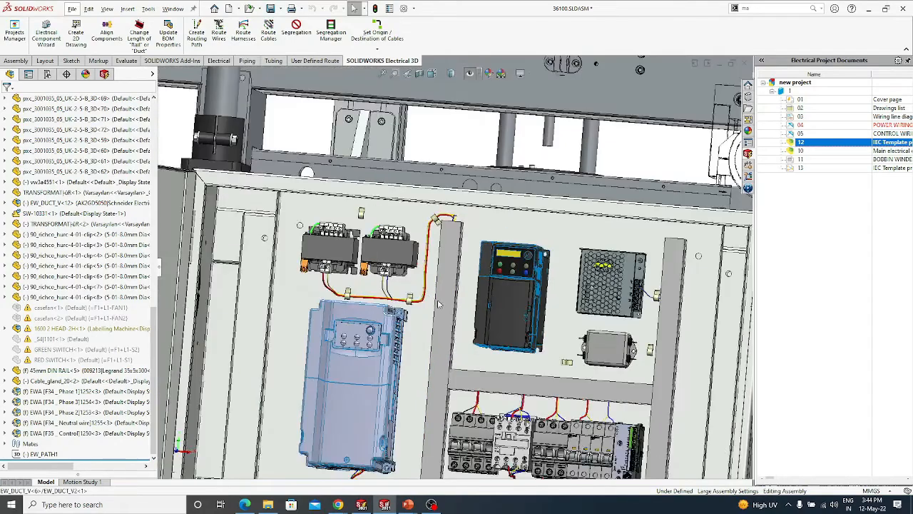
scroll(536, 290, "up", 7)
middle_click_drag(519, 304, 498, 349)
scroll(504, 358, "down", 4)
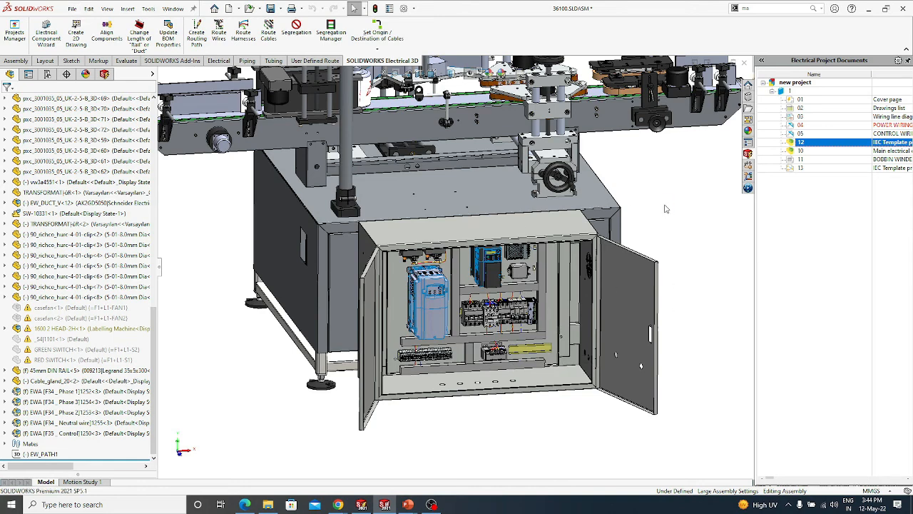
Step: Switch to the PowerPoint slide show and advance to the SOLIDWORKS Electrical Key Benefits slide
left_click(386, 504)
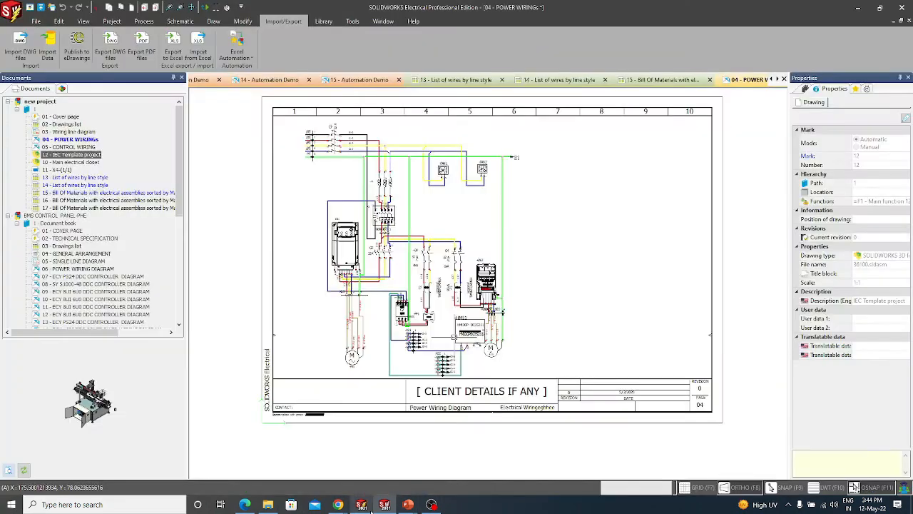
key("alt+Tab")
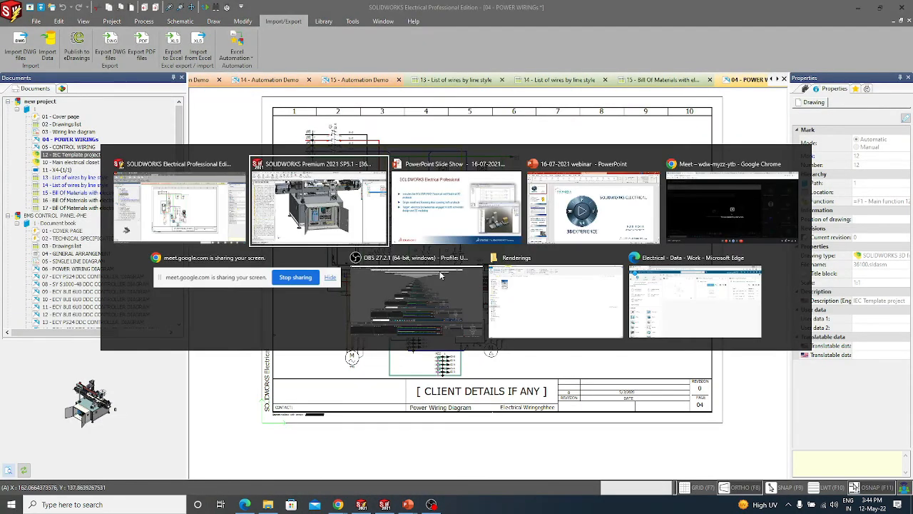
left_click(452, 218)
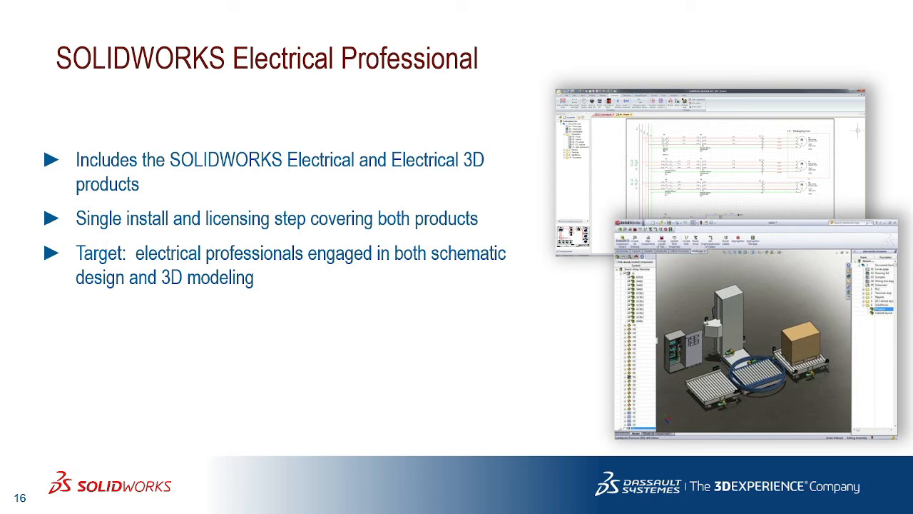
key("Right")
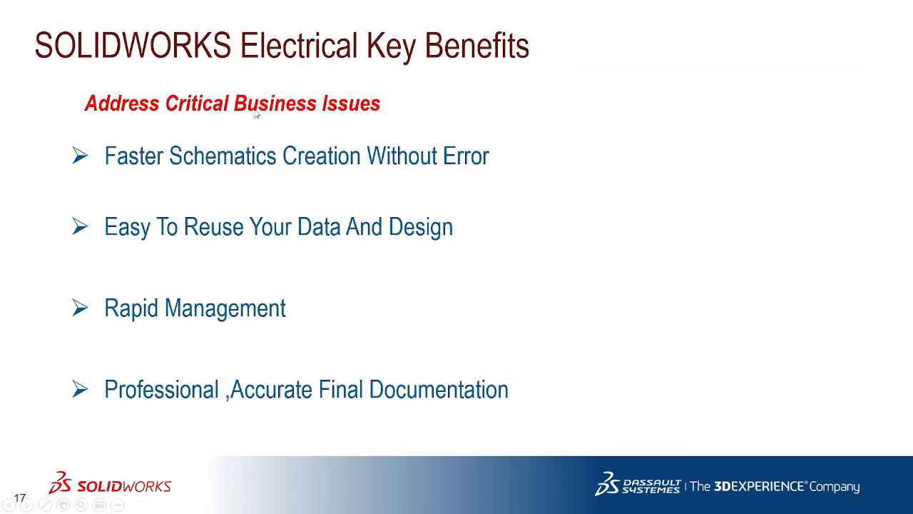